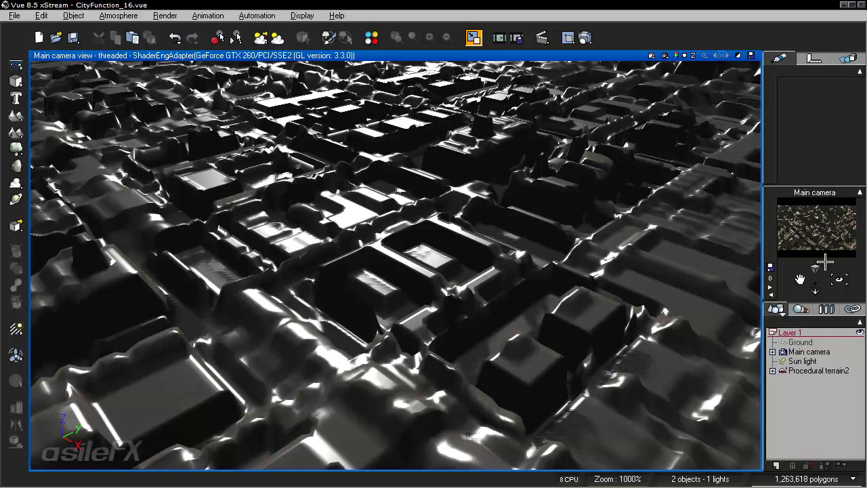
# - View the procedural terrain and its altitude production in the Terrain Editor, and return to the scene
pyautogui.moveTo(818, 290); pyautogui.dragTo(536, 210)
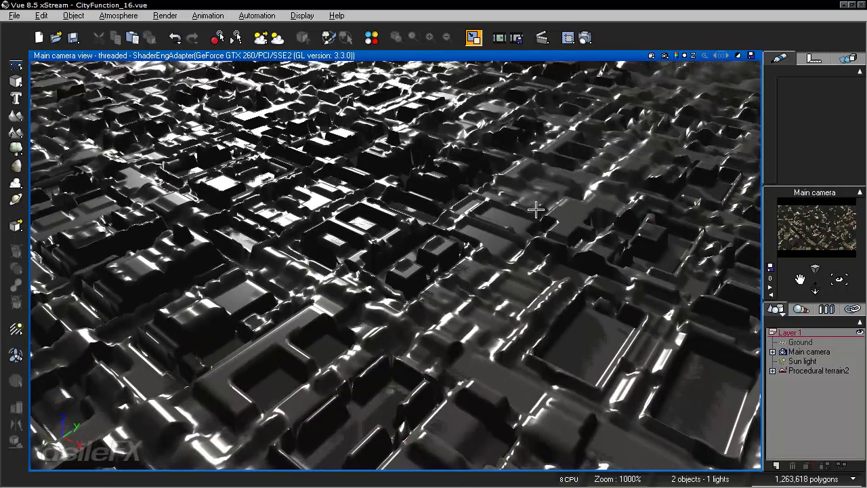
pyautogui.rightClick(536, 210)
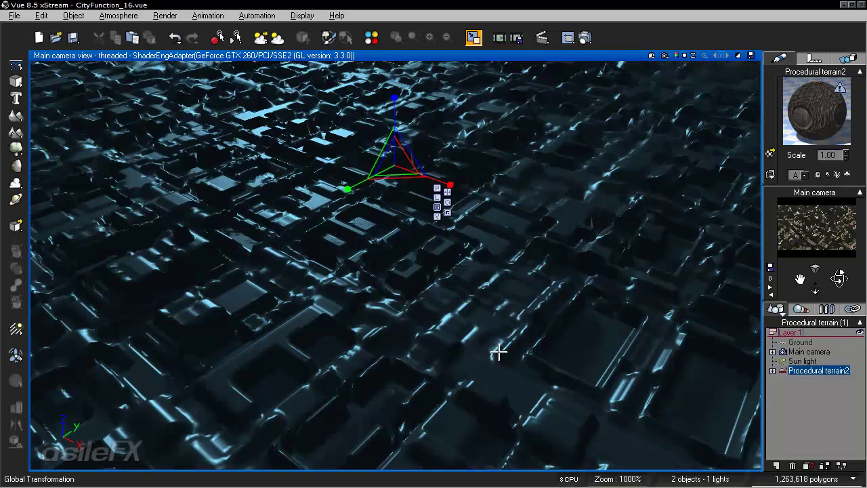
pyautogui.click(499, 353)
pyautogui.doubleClick(520, 313)
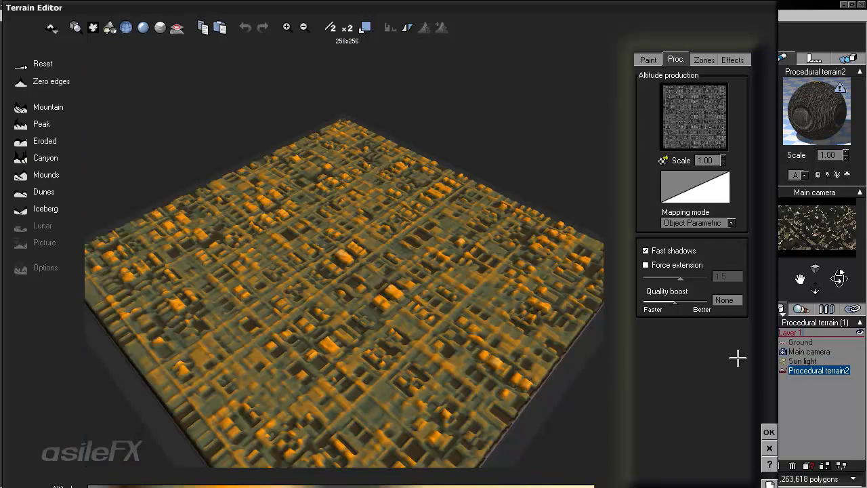
pyautogui.press('Return')
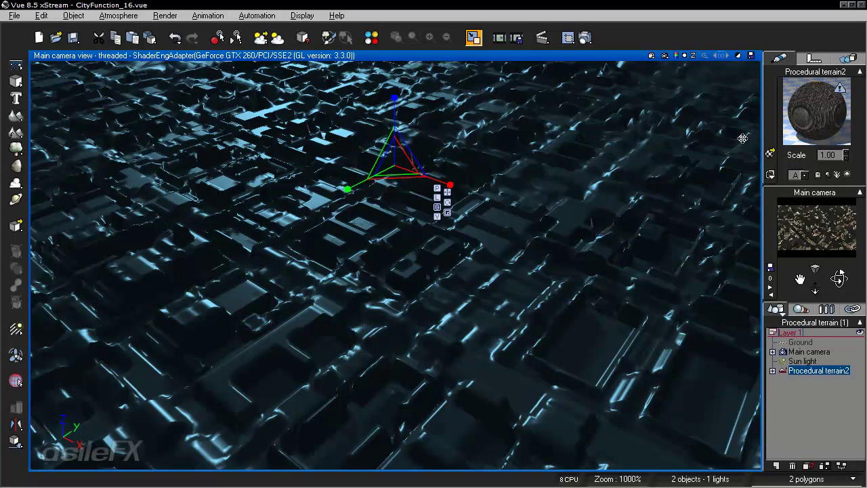
# - Open the terrain's material for editing and check the bump production function of its Lights layer
pyautogui.rightClick(784, 122)
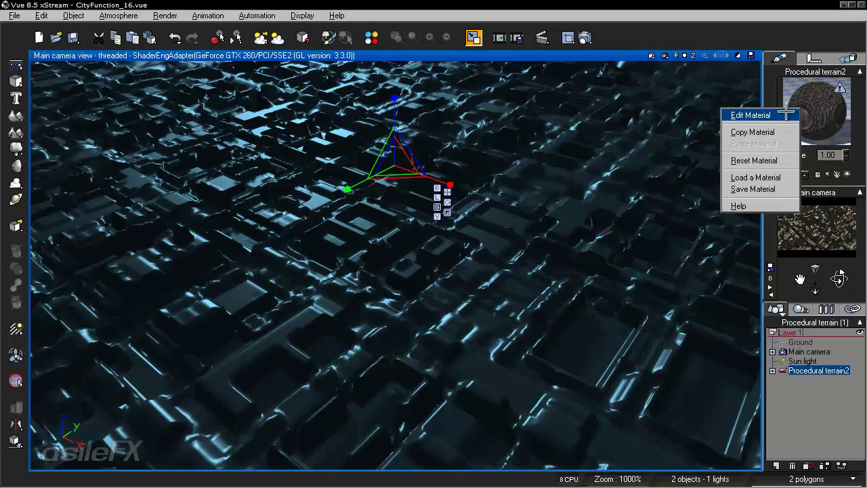
pyautogui.click(786, 114)
pyautogui.rightClick(369, 278)
pyautogui.click(374, 286)
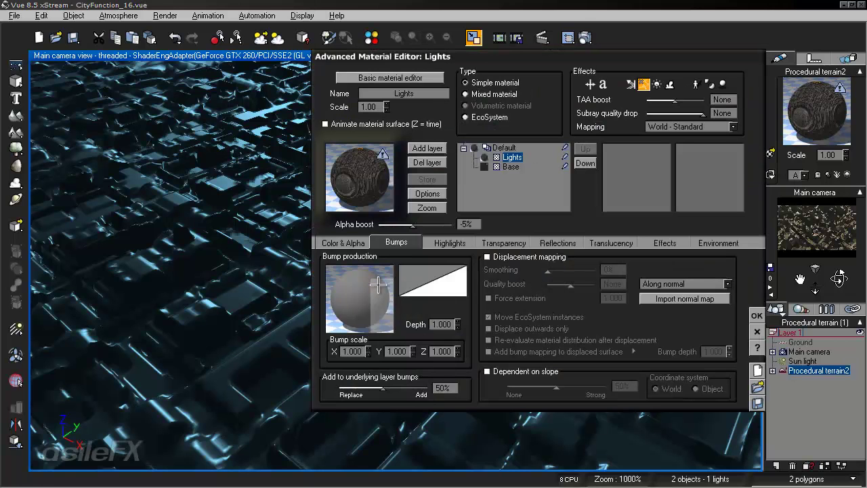
pyautogui.click(567, 362)
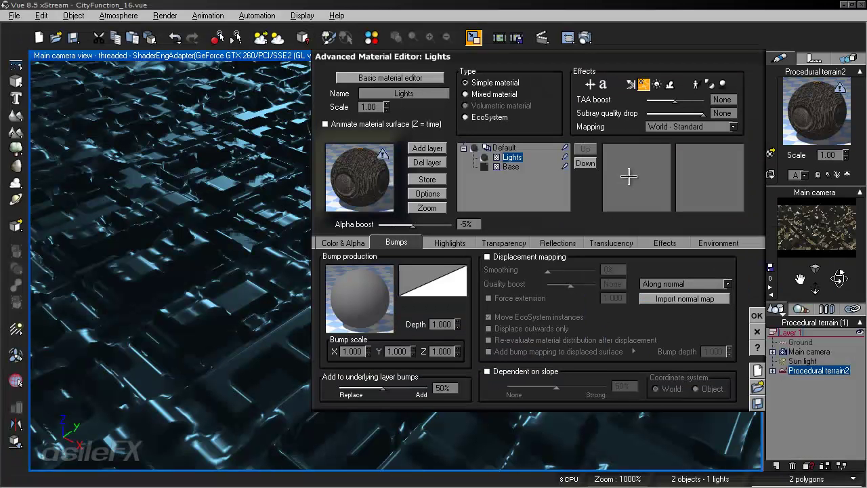
# - Open the Base layer's bump production function and examine how its pattern nodes, filters and combiners are connected
pyautogui.click(507, 168)
pyautogui.rightClick(369, 293)
pyautogui.click(377, 301)
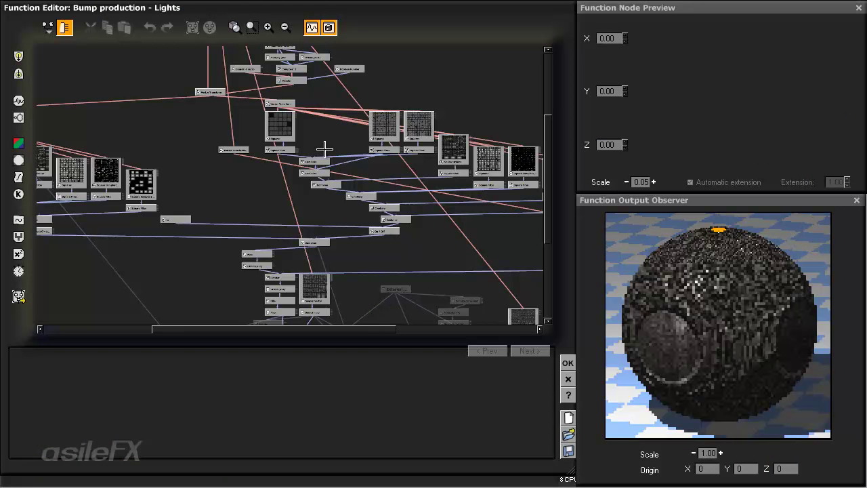
pyautogui.moveTo(332, 160); pyautogui.dragTo(369, 187, button='middle')
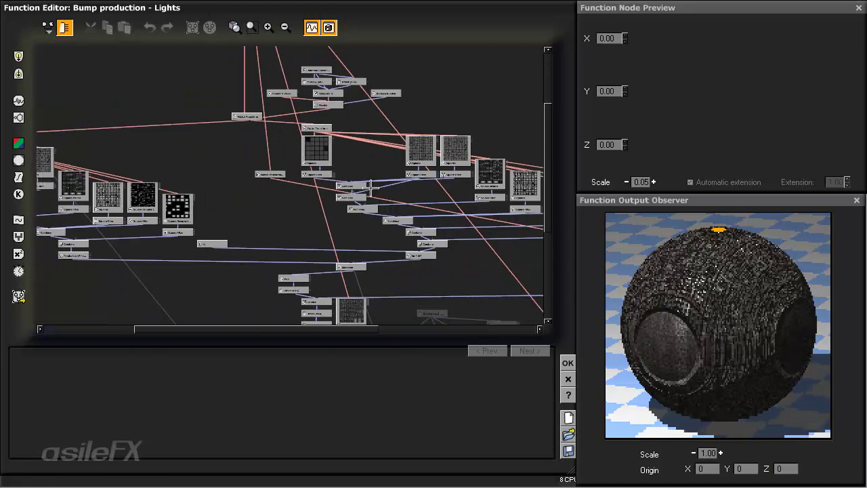
pyautogui.moveTo(554, 462); pyautogui.dragTo(565, 483)
pyautogui.moveTo(471, 191); pyautogui.dragTo(487, 347, button='middle')
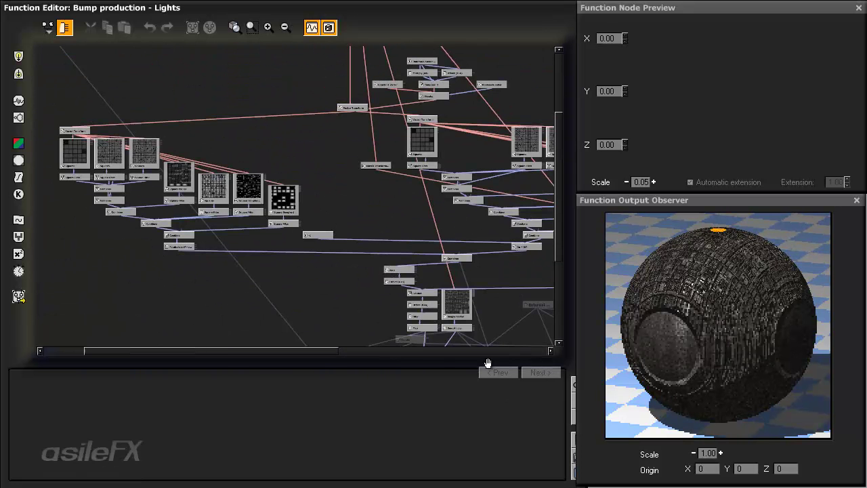
pyautogui.moveTo(460, 249); pyautogui.dragTo(427, 254, button='middle')
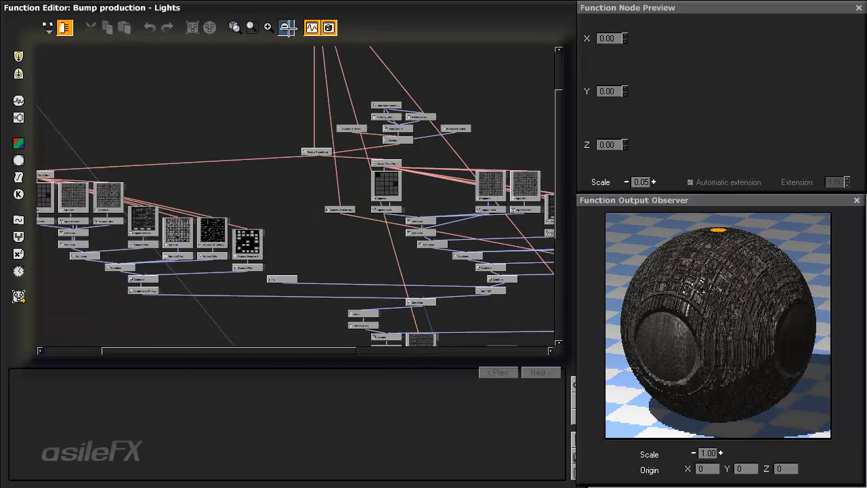
pyautogui.moveTo(305, 95); pyautogui.dragTo(311, 328, button='middle')
pyautogui.moveTo(260, 248); pyautogui.dragTo(322, 143, button='middle')
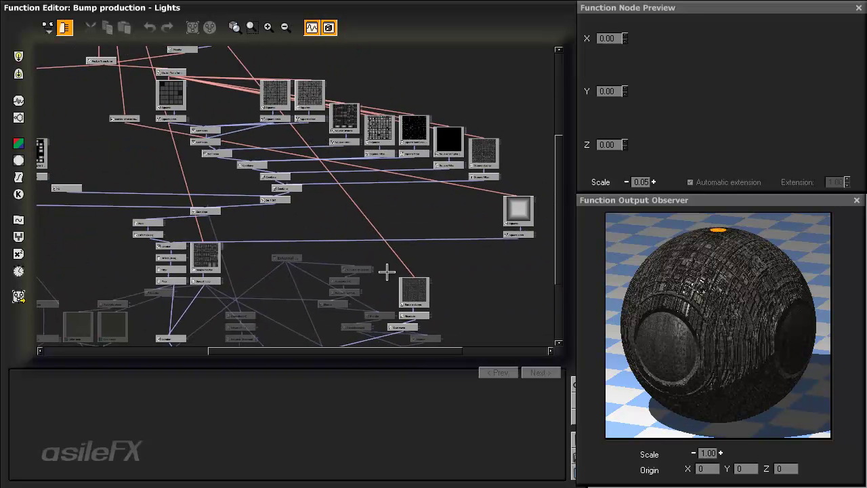
pyautogui.moveTo(345, 229); pyautogui.dragTo(393, 286, button='middle')
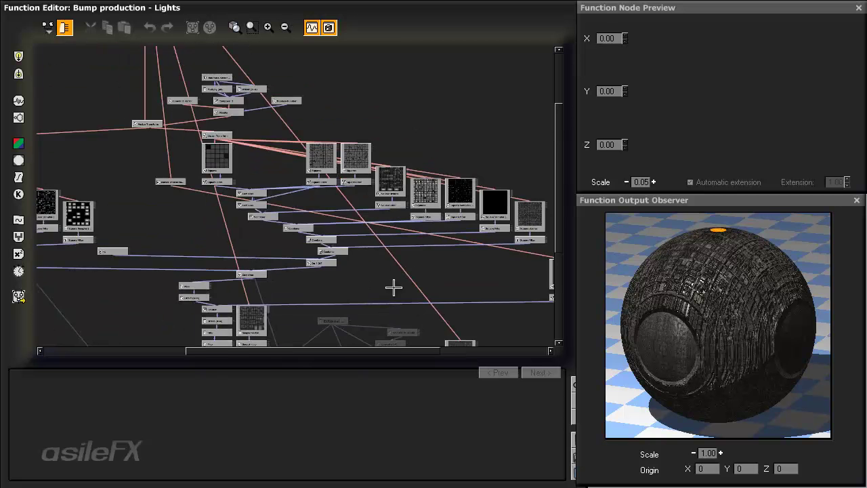
pyautogui.moveTo(207, 254); pyautogui.dragTo(430, 255, button='middle')
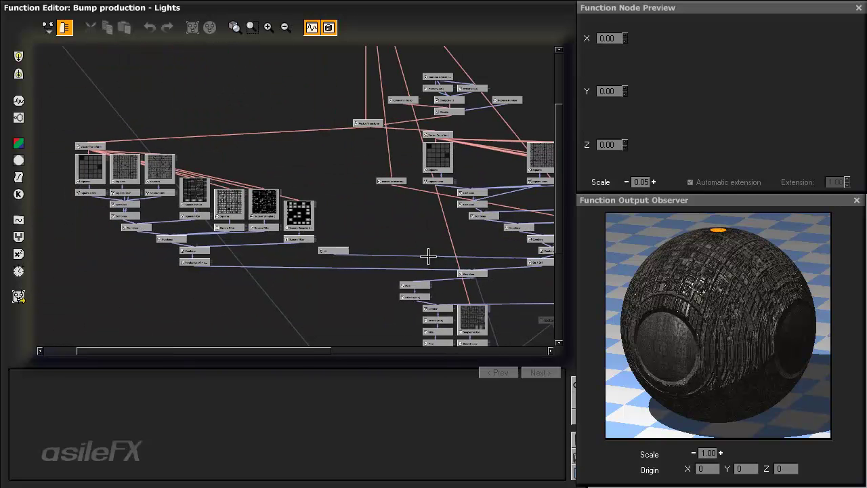
# - Inspect the settings of the Square Samples (2D) and Square stones noise nodes, and close the material editor
pyautogui.click(296, 211)
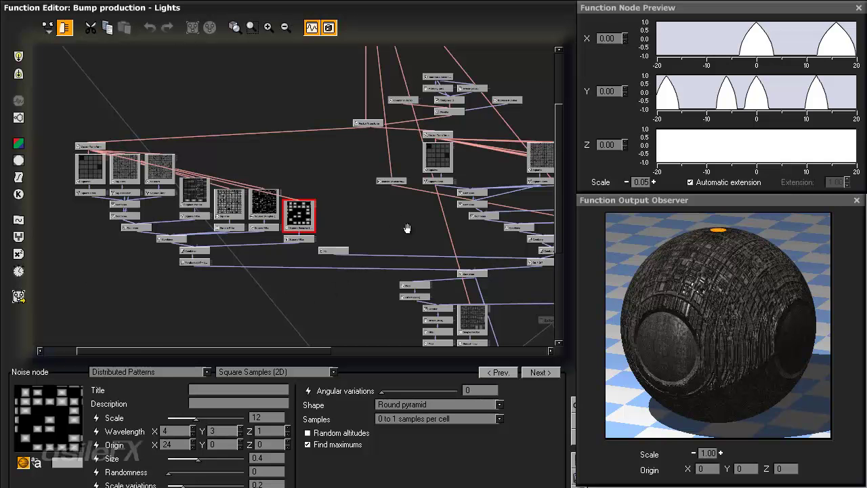
pyautogui.moveTo(406, 228); pyautogui.dragTo(308, 258, button='middle')
pyautogui.click(511, 203)
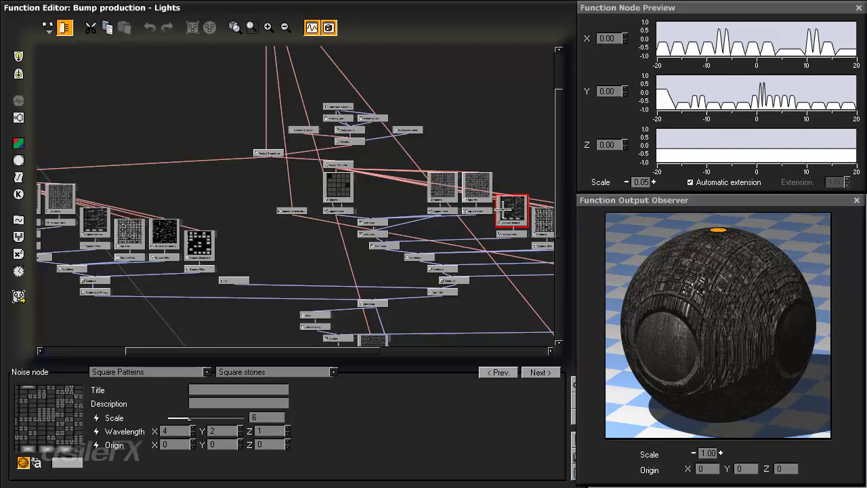
pyautogui.moveTo(456, 238); pyautogui.dragTo(414, 187, button='middle')
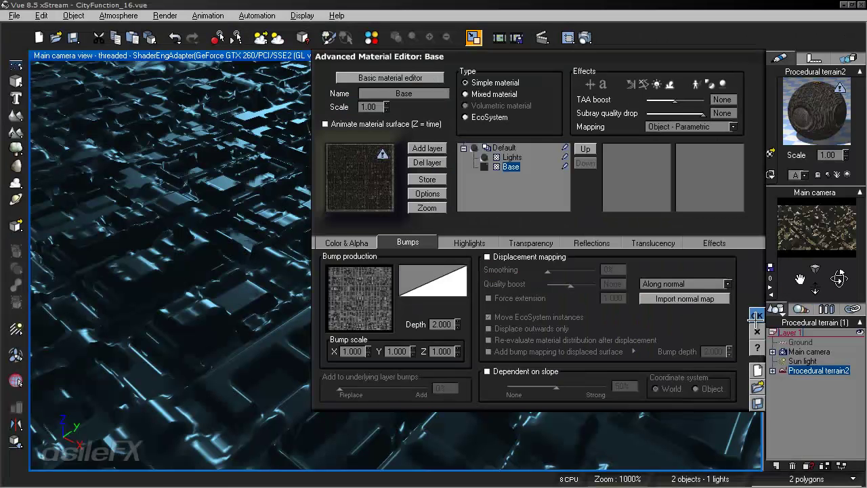
pyautogui.press('Return')
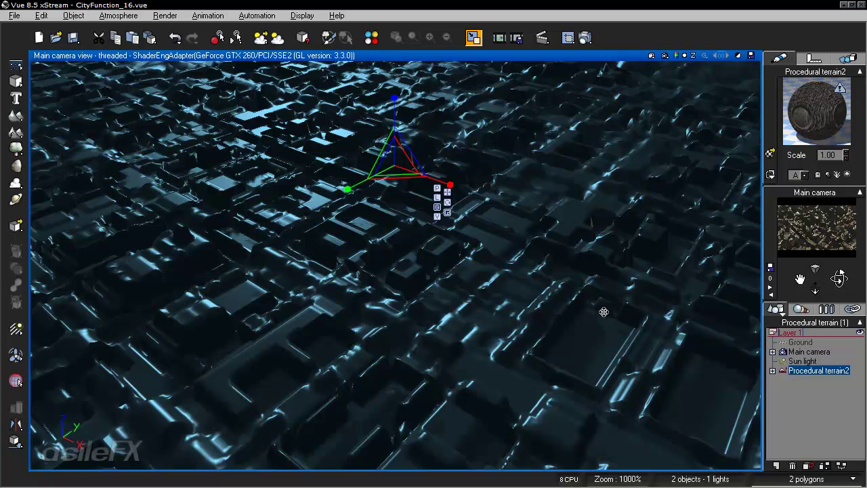
# - Open the terrain's altitude production function and inspect the [] Primary custom dependency output
pyautogui.moveTo(814, 289); pyautogui.dragTo(815, 312)
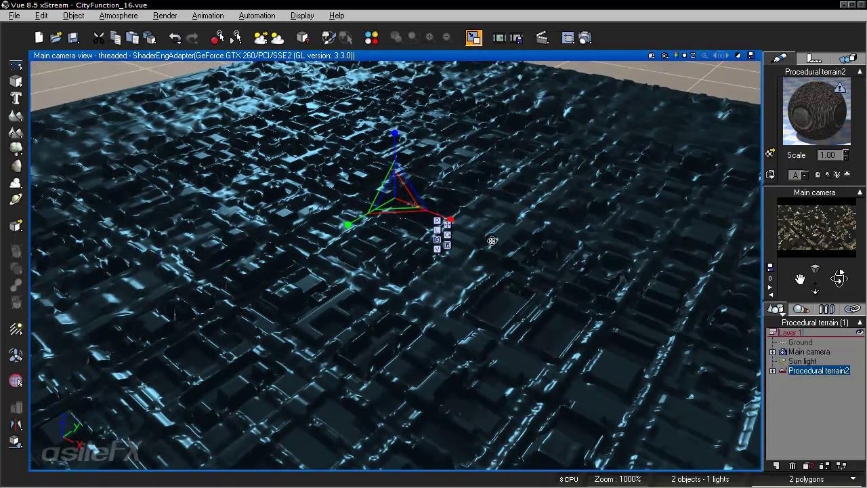
pyautogui.moveTo(493, 240); pyautogui.dragTo(490, 226, button='right')
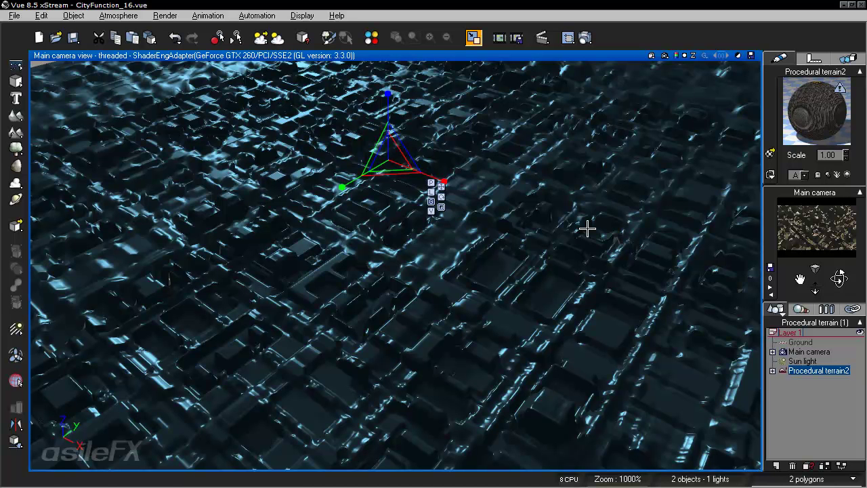
pyautogui.doubleClick(571, 193)
pyautogui.rightClick(707, 134)
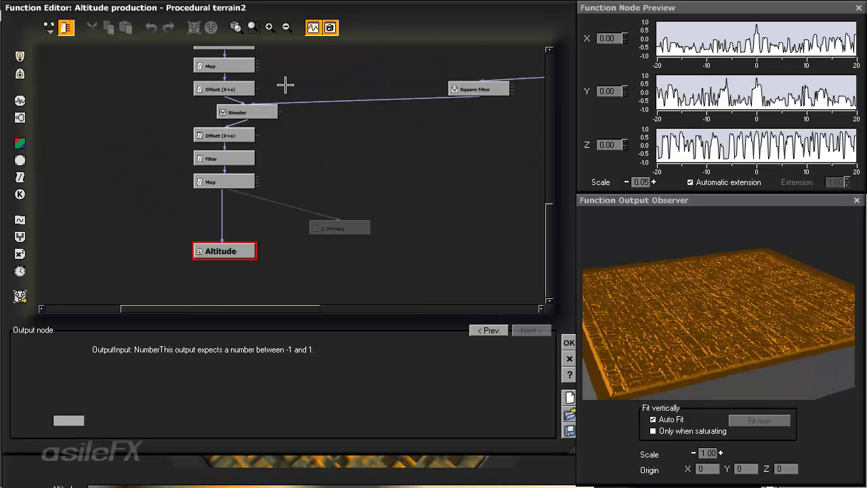
pyautogui.click(321, 229)
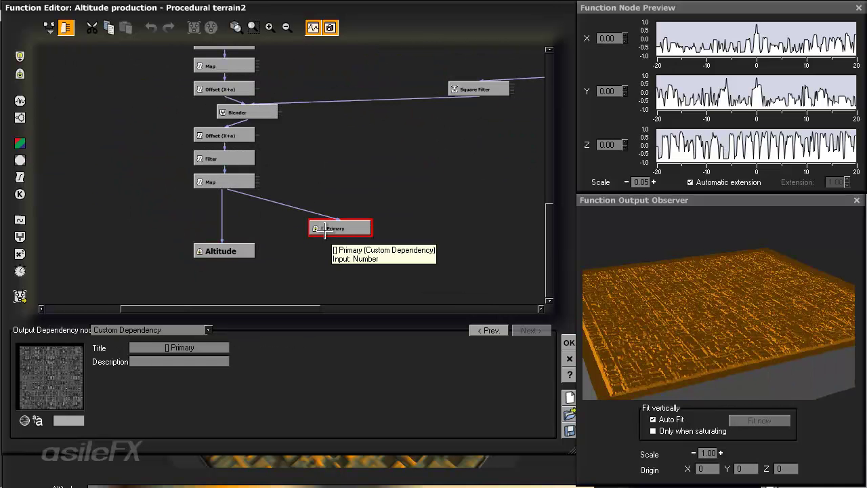
# - Rotate the terrain output preview and switch its Only when saturating fit option on and back off
pyautogui.moveTo(685, 292); pyautogui.dragTo(702, 329)
pyautogui.click(693, 431)
pyautogui.click(693, 432)
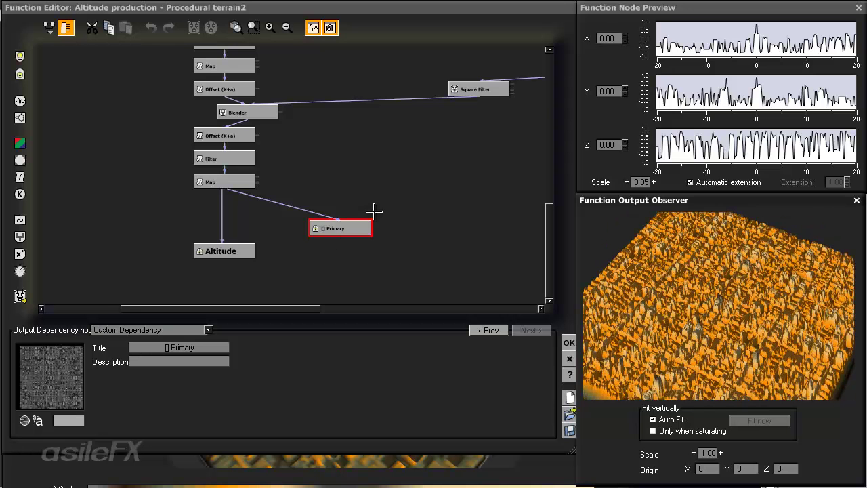
# - Examine the branches of the altitude node graph and the settings of the second branch's first Squares noise node
pyautogui.moveTo(393, 164); pyautogui.dragTo(385, 252, button='middle')
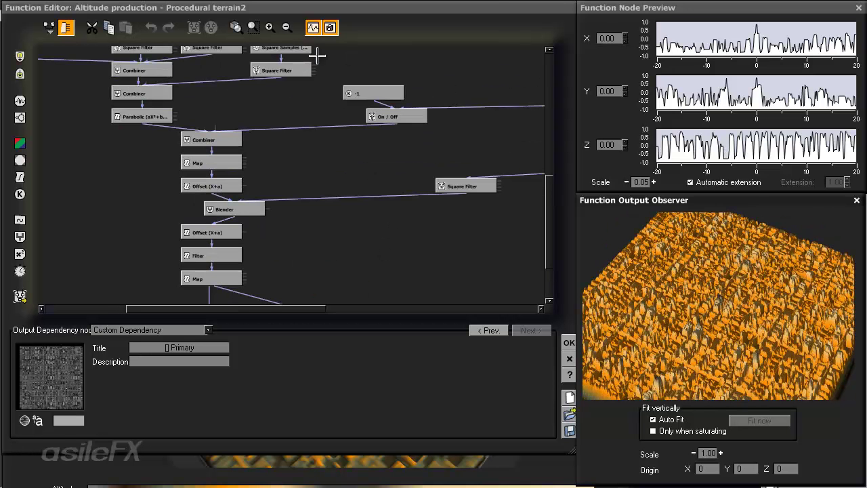
pyautogui.click(286, 27)
pyautogui.scroll(-3, 348, 257)
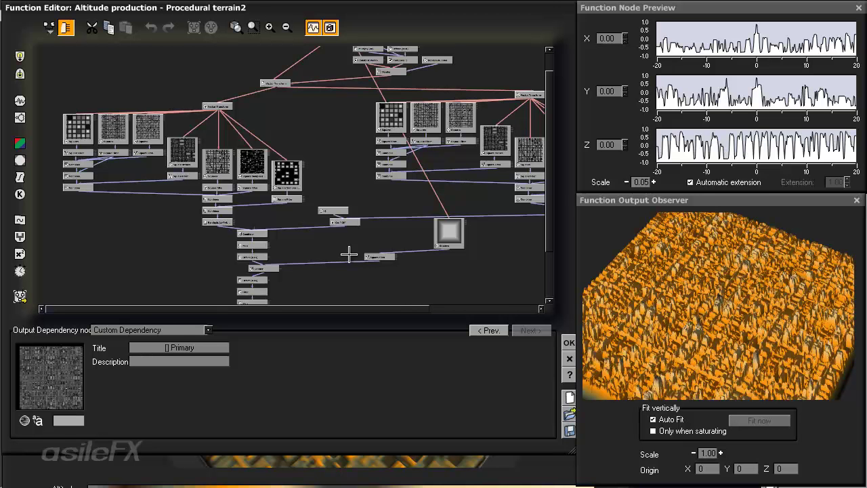
pyautogui.moveTo(360, 247); pyautogui.dragTo(361, 208, button='middle')
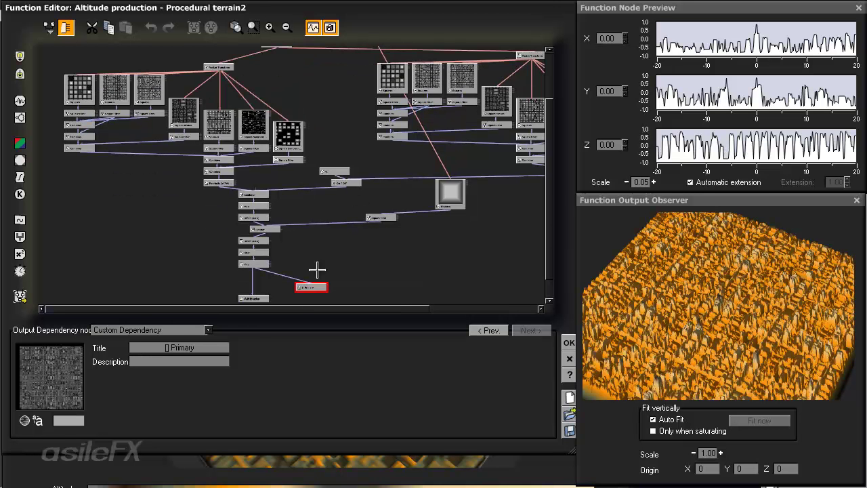
pyautogui.moveTo(339, 246); pyautogui.dragTo(321, 288, button='middle')
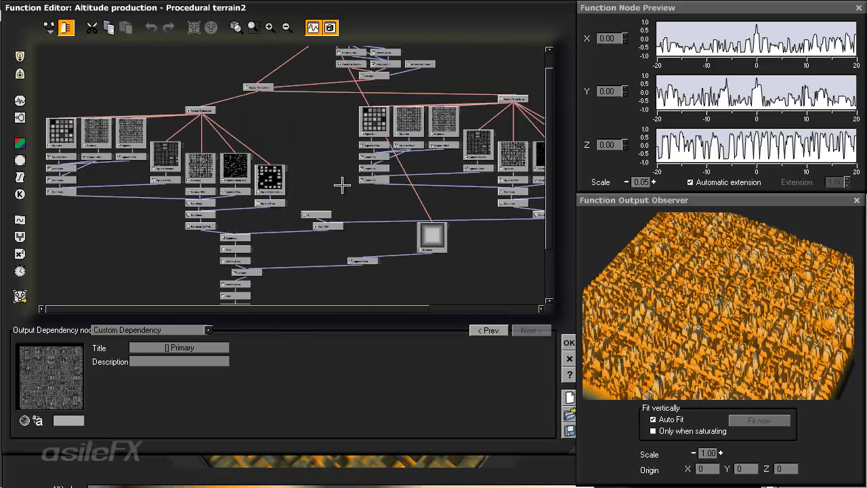
pyautogui.click(373, 120)
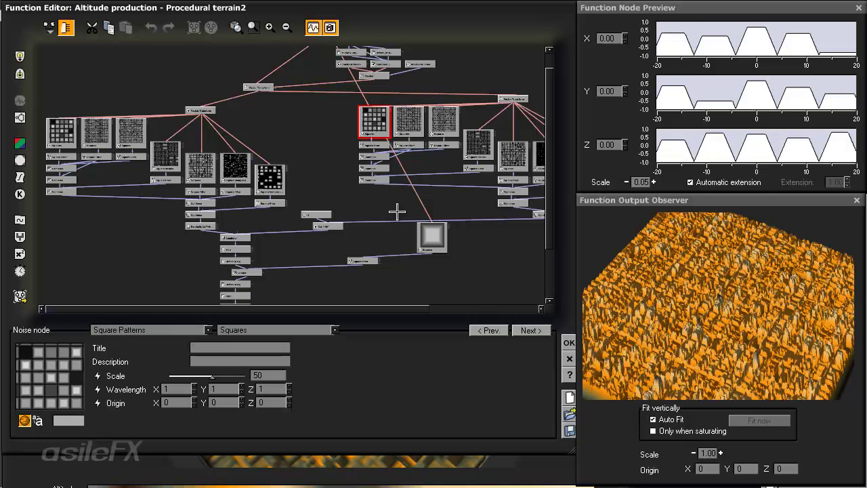
pyautogui.moveTo(397, 212); pyautogui.dragTo(309, 205)
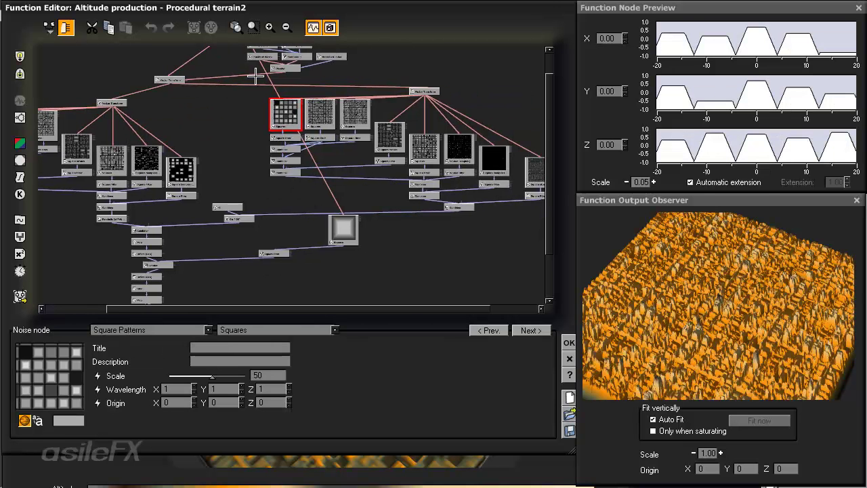
pyautogui.click(268, 27)
pyautogui.moveTo(397, 194); pyautogui.dragTo(276, 199)
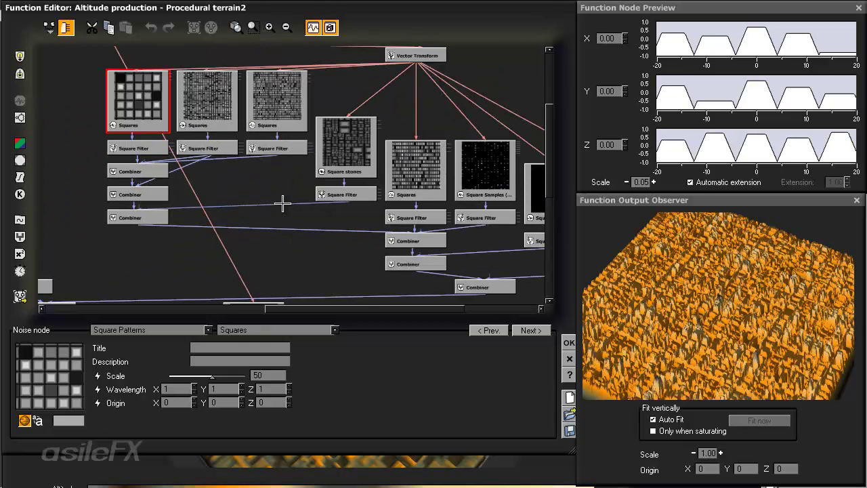
pyautogui.moveTo(283, 203); pyautogui.dragTo(462, 220)
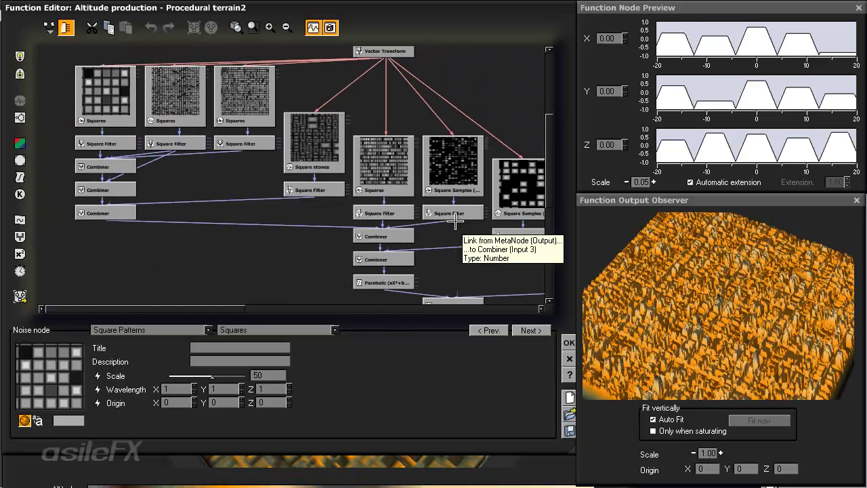
# - Inspect the settings of the first branch's first Square Filter MetaNode and review the graph up to the Position input
pyautogui.click(119, 143)
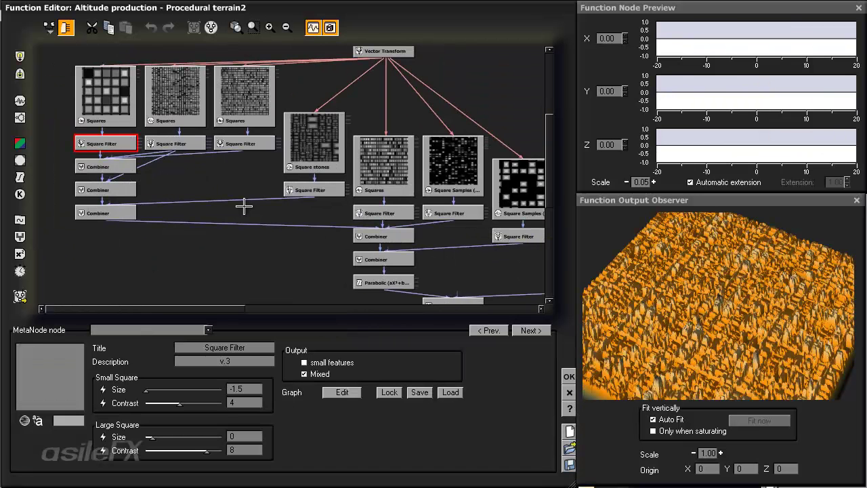
pyautogui.moveTo(243, 206); pyautogui.dragTo(369, 216)
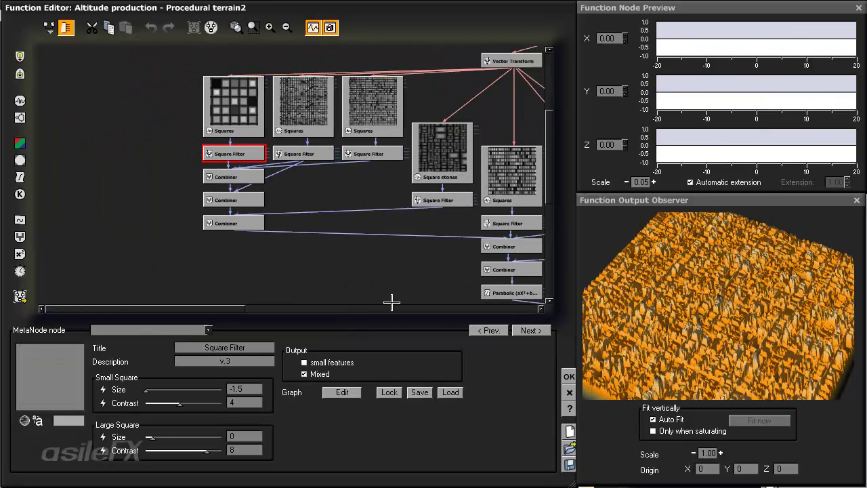
pyautogui.click(286, 27)
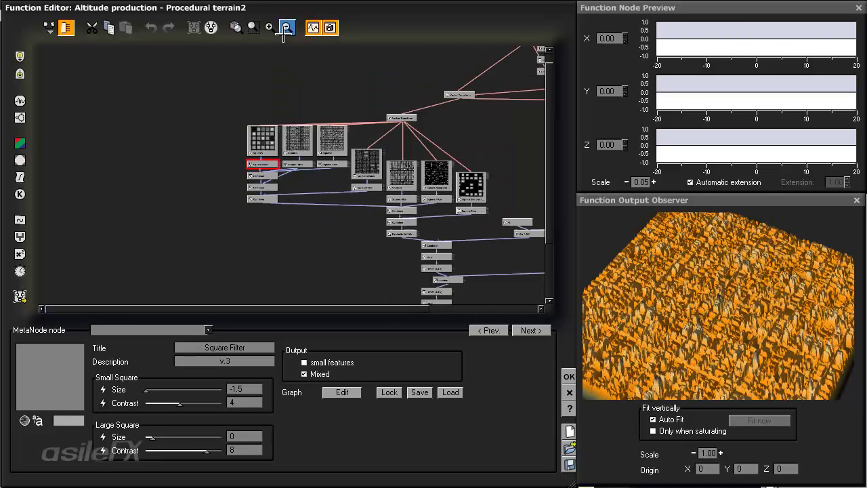
pyautogui.moveTo(411, 160); pyautogui.dragTo(161, 172)
pyautogui.moveTo(312, 186); pyautogui.dragTo(409, 206)
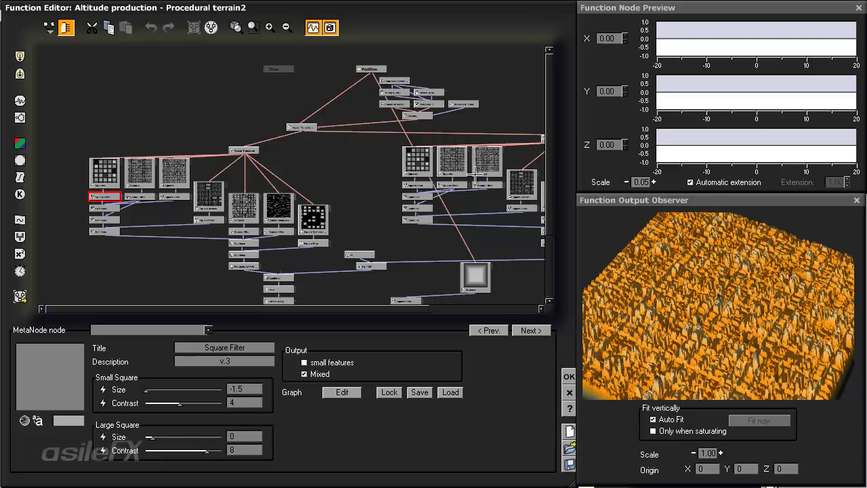
# - Move the first branch's first Squares noise node and its Square Filter MetaNode away from the neighbouring nodes
pyautogui.moveTo(495, 209); pyautogui.dragTo(438, 194, button='middle')
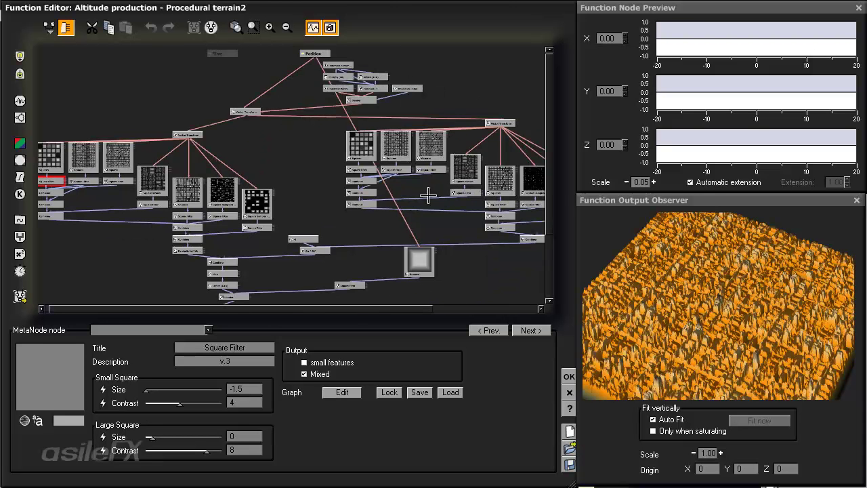
pyautogui.moveTo(430, 231); pyautogui.dragTo(421, 197, button='middle')
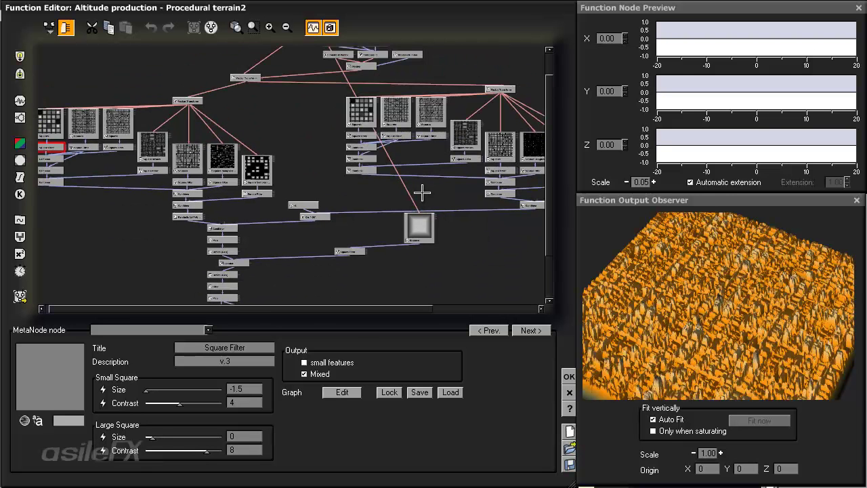
pyautogui.moveTo(332, 181); pyautogui.dragTo(493, 210, button='middle')
pyautogui.click(271, 26)
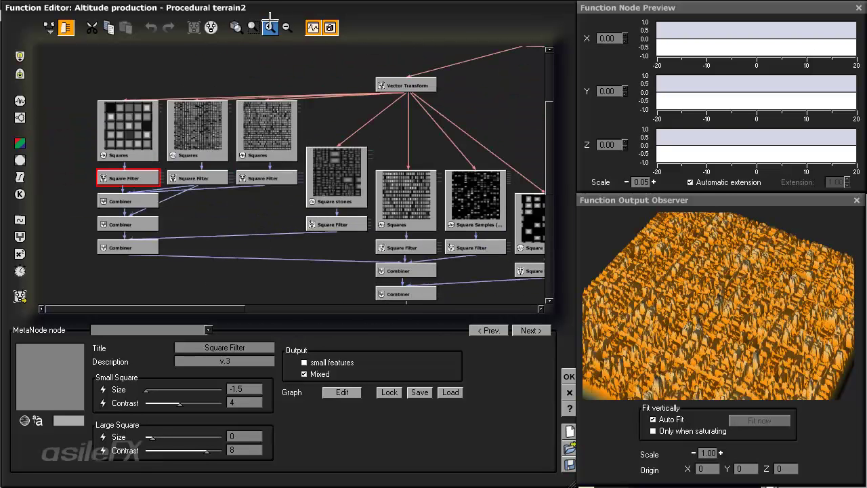
pyautogui.moveTo(253, 164); pyautogui.dragTo(471, 181, button='middle')
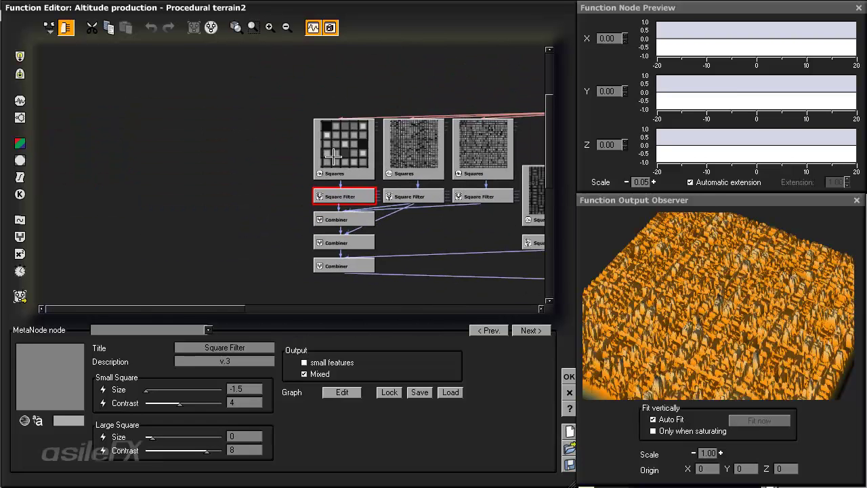
pyautogui.moveTo(316, 166); pyautogui.dragTo(270, 119)
pyautogui.moveTo(351, 200); pyautogui.dragTo(285, 159)
pyautogui.moveTo(309, 170); pyautogui.dragTo(274, 212, button='middle')
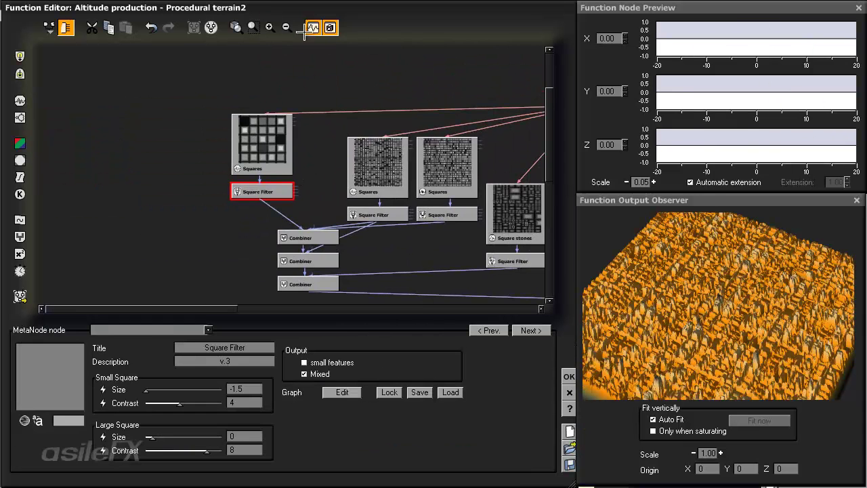
# - Examine the Small Square and Large Square Contrast values of the first Square Filter MetaNode
pyautogui.click(272, 28)
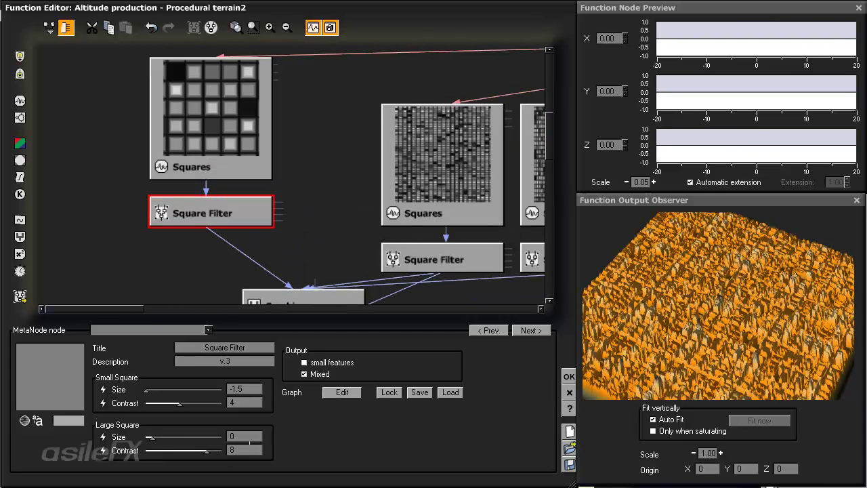
pyautogui.doubleClick(242, 404)
pyautogui.doubleClick(239, 450)
pyautogui.moveTo(283, 215); pyautogui.dragTo(277, 237, button='right')
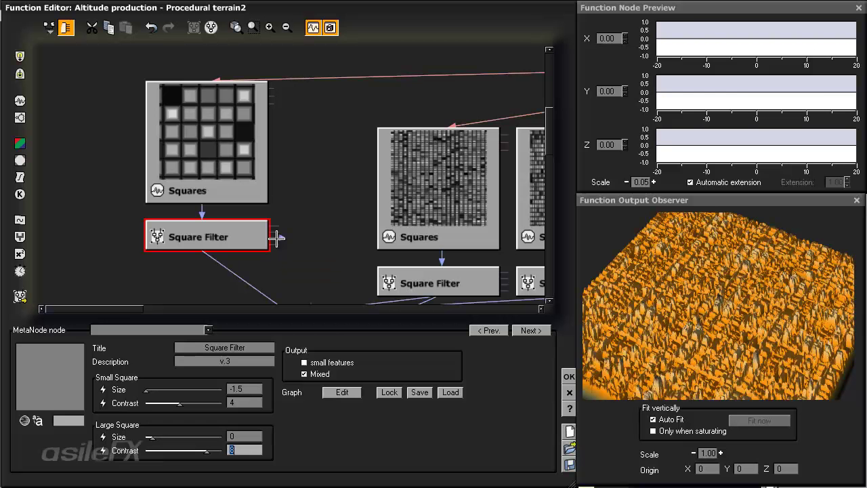
# - Shift the first Square Filter and its Squares node further from the second Squares node, keeping them aligned
pyautogui.moveTo(241, 234); pyautogui.dragTo(196, 233)
pyautogui.moveTo(224, 159); pyautogui.dragTo(132, 158)
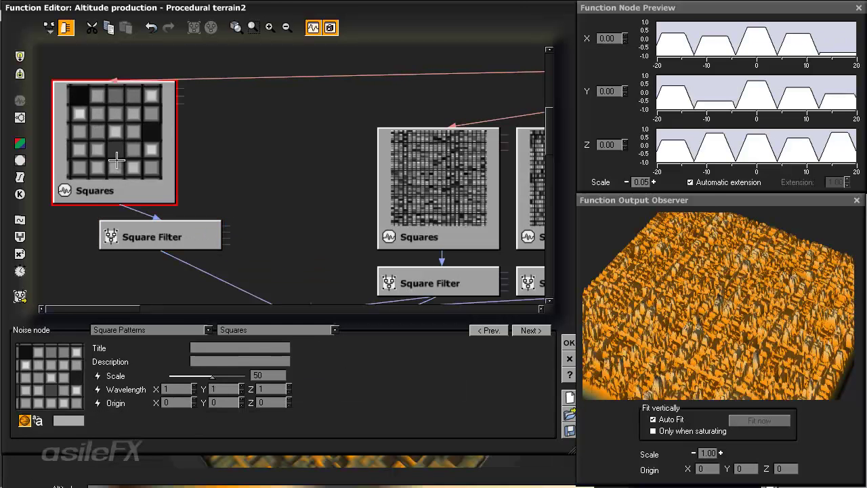
pyautogui.moveTo(186, 237); pyautogui.dragTo(139, 237)
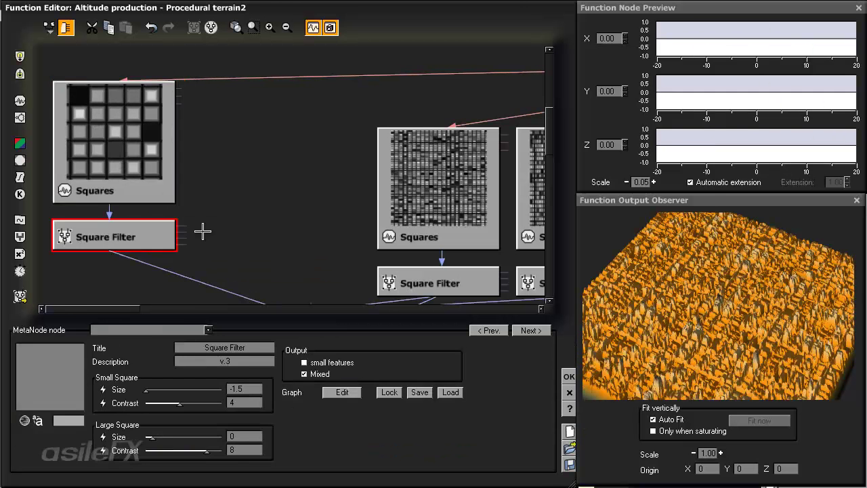
# - Add a connectable Constant Number node and place it in the gap between the first and second Squares nodes
pyautogui.hotkey('ctrl', 'v')
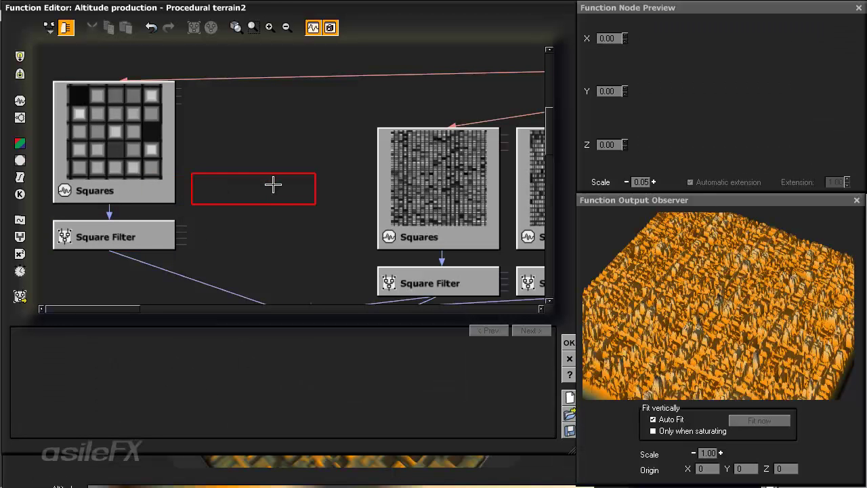
pyautogui.rightClick(273, 184)
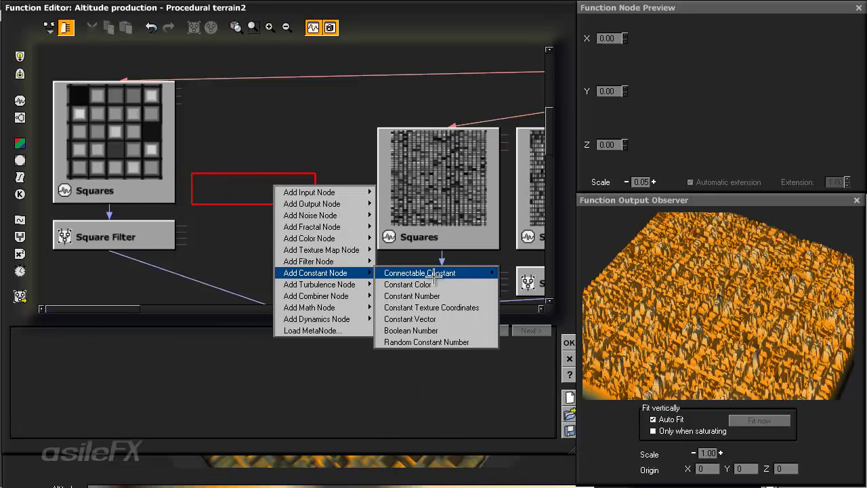
pyautogui.moveTo(488, 273)
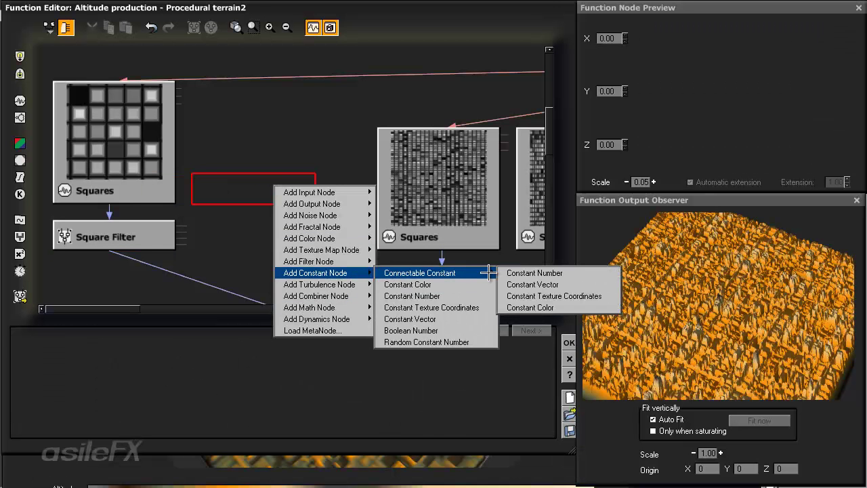
pyautogui.click(534, 273)
pyautogui.moveTo(244, 202); pyautogui.dragTo(288, 160)
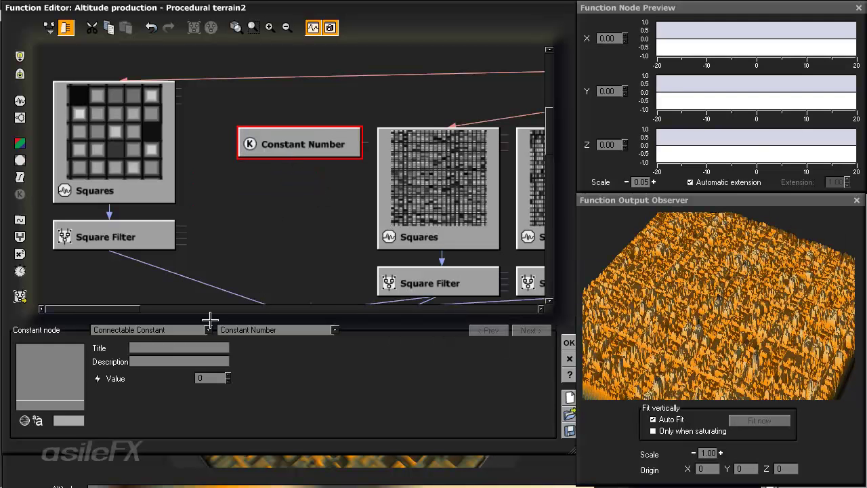
# - Check the first Square Filter's Large Square Contrast and set the Constant Number node's value to 8
pyautogui.click(142, 230)
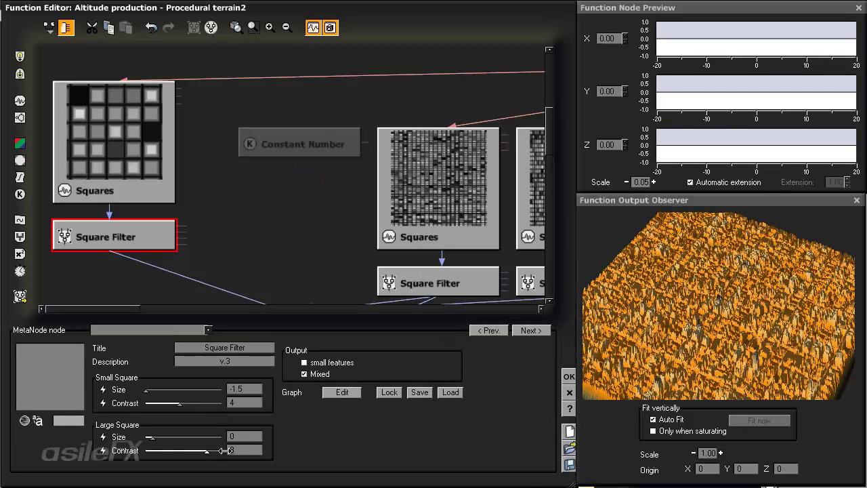
pyautogui.click(251, 445)
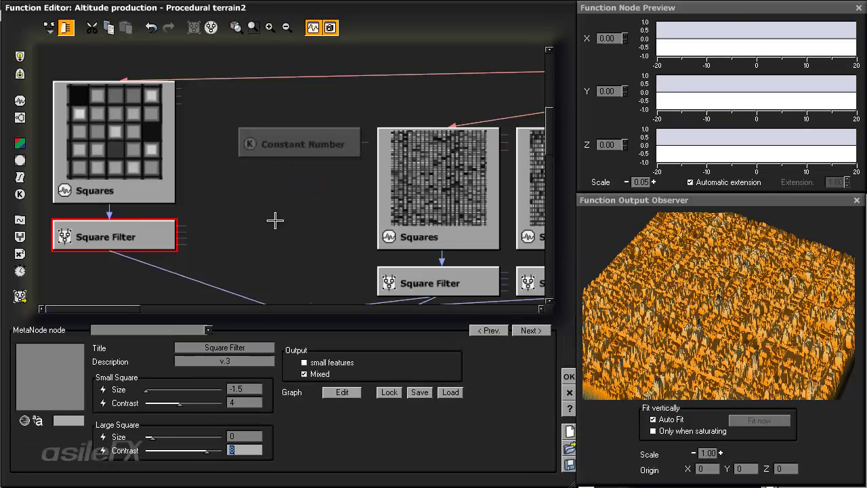
pyautogui.click(300, 148)
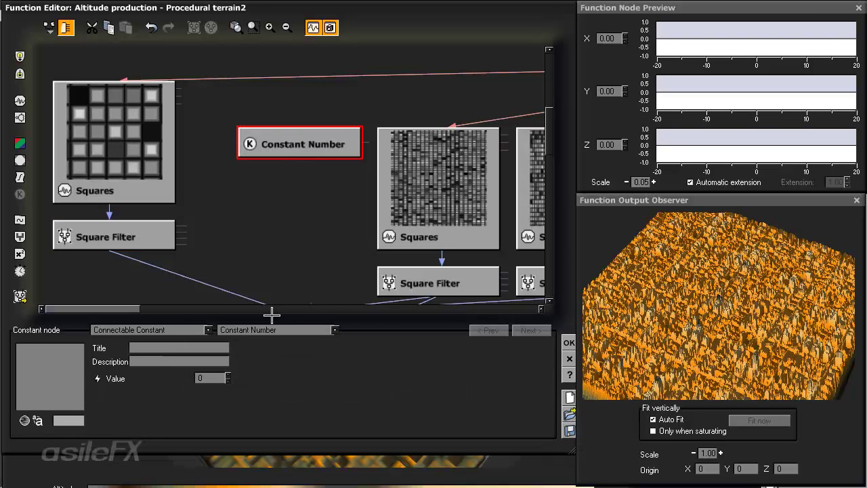
pyautogui.click(219, 377)
pyautogui.press('Return')
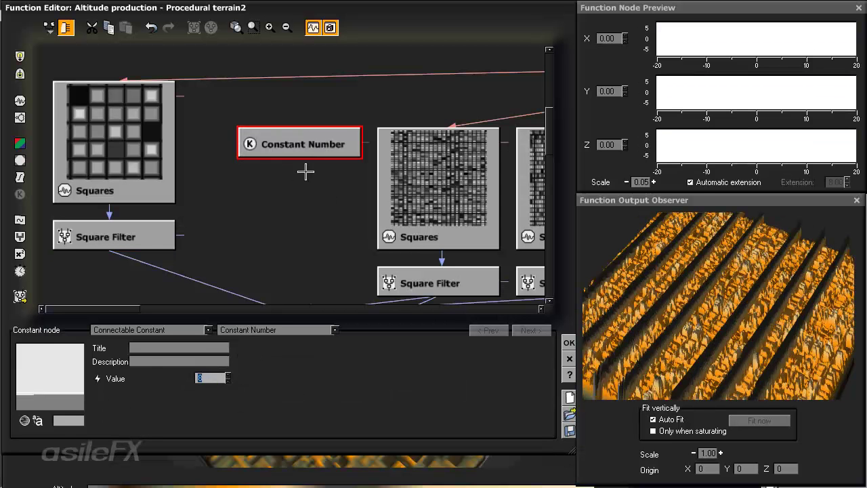
# - Add a Multiply math node fed by the Constant Number node, directly below it
pyautogui.rightClick(287, 182)
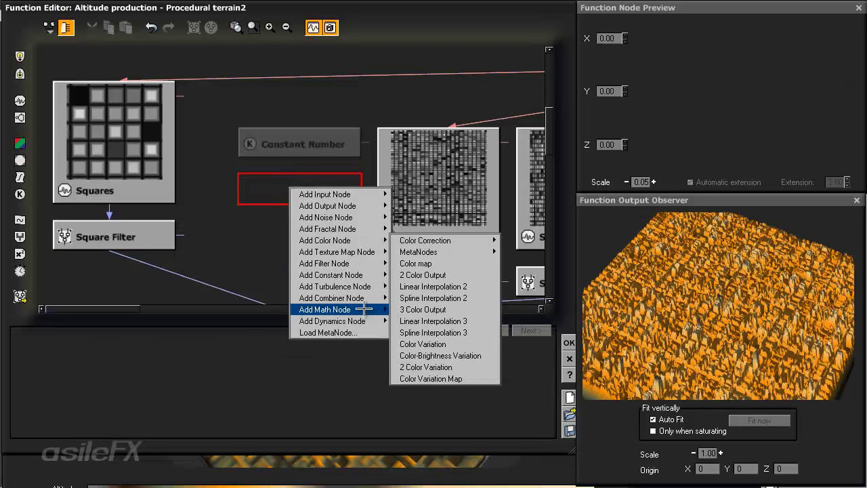
pyautogui.moveTo(364, 309)
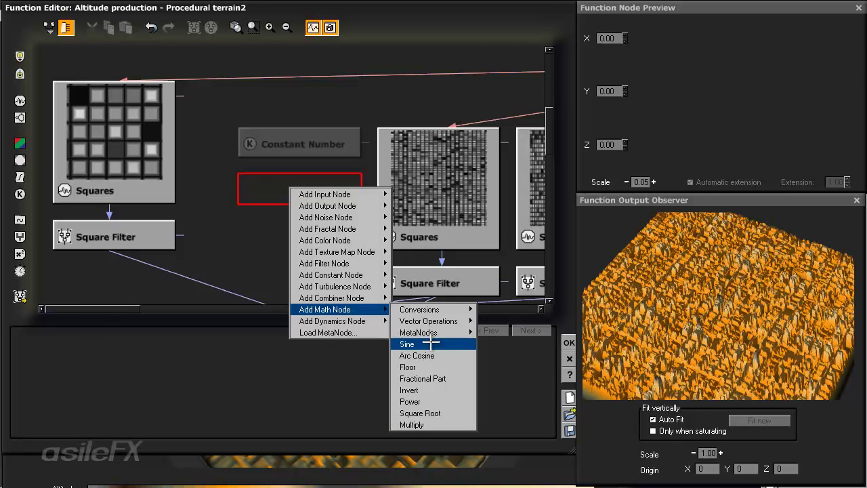
pyautogui.click(412, 424)
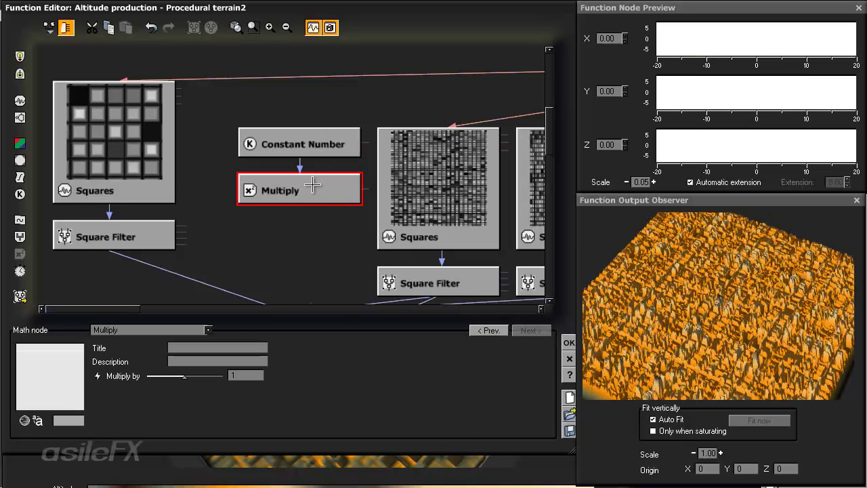
# - Try Multiply by factors of 0.5 and 0.2, and set the Multiply node's factor to 0.25
pyautogui.click(244, 376)
pyautogui.write('.5')
pyautogui.press('Return')
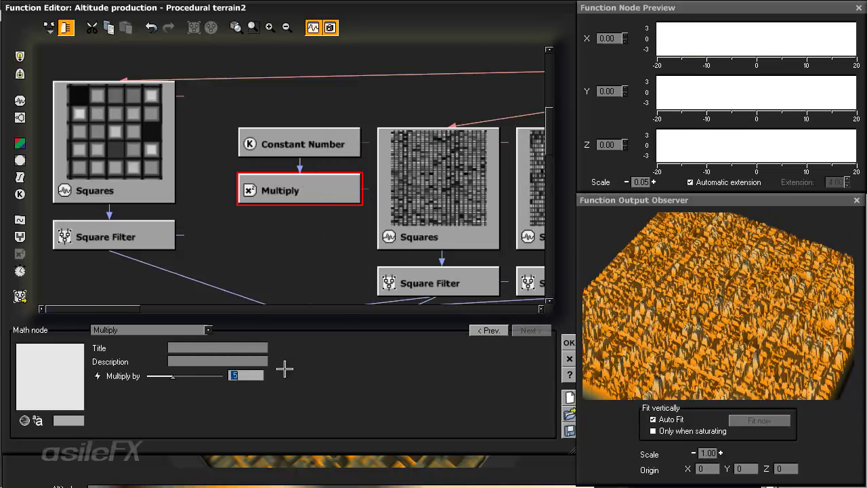
pyautogui.press('BackSpace')
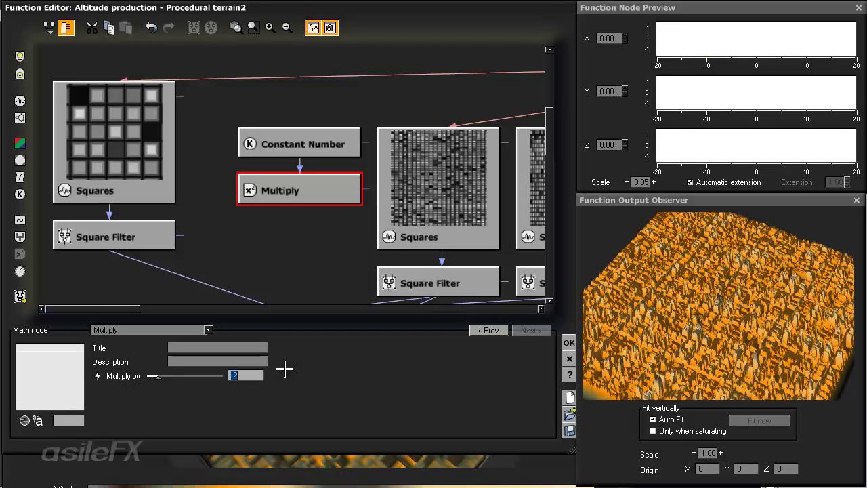
pyautogui.write('25')
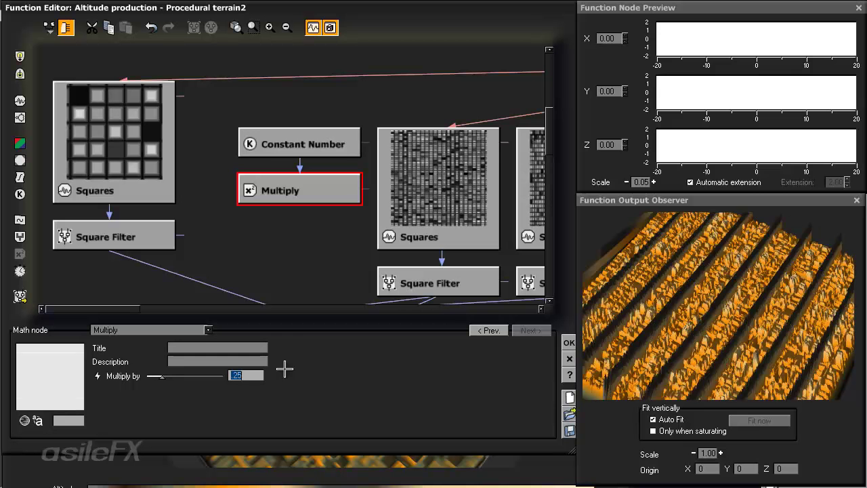
pyautogui.press('Return')
# - Offset the Constant Number node sideways from Multiply and move the first Squares node upward from its Square Filter
pyautogui.click(306, 235)
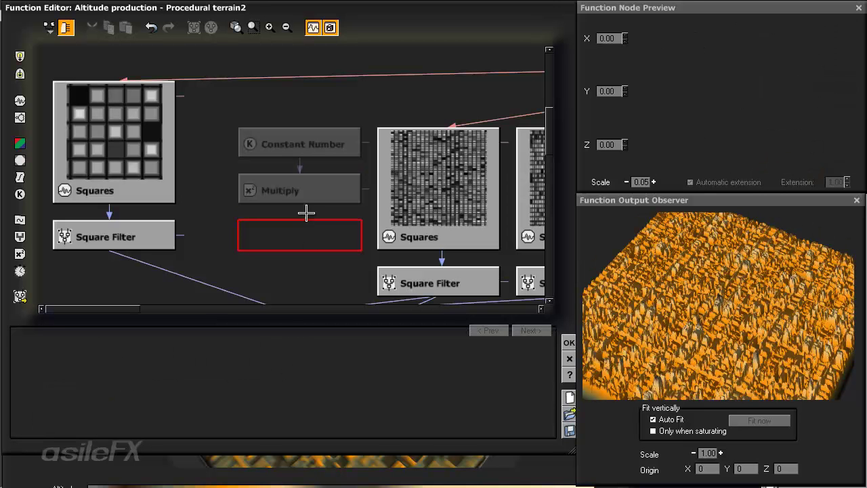
pyautogui.moveTo(275, 234); pyautogui.dragTo(339, 230, button='right')
pyautogui.click(359, 196)
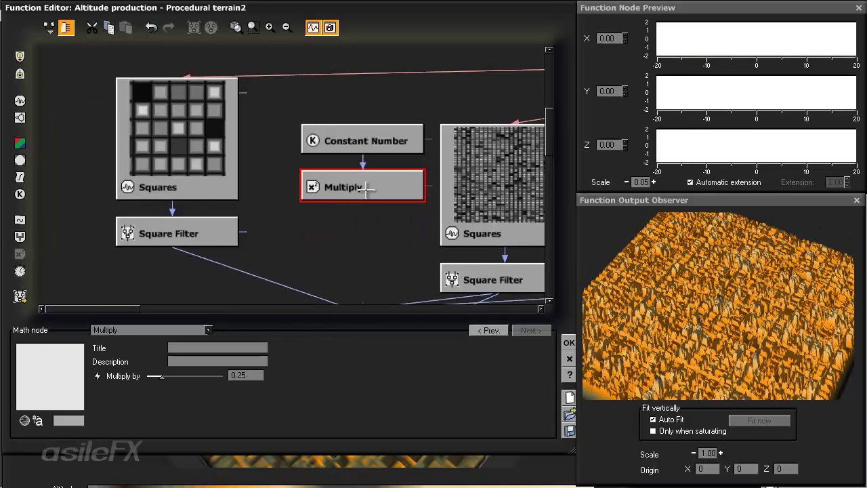
pyautogui.click(397, 139)
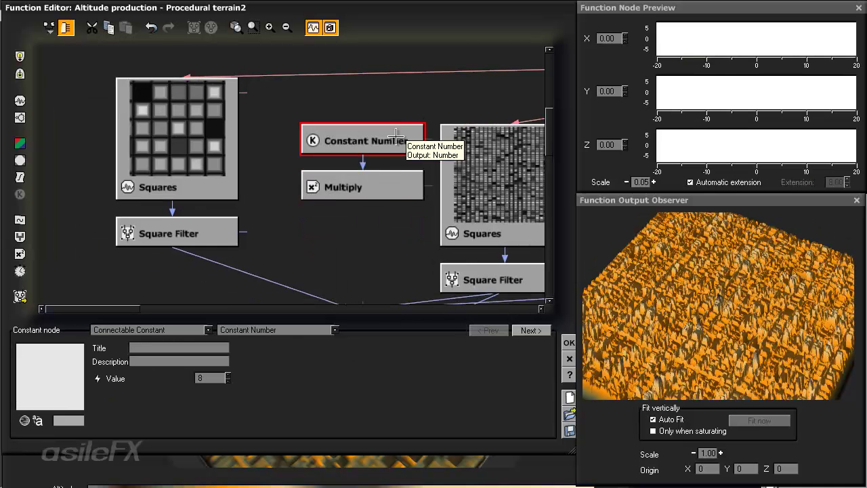
pyautogui.click(386, 179)
pyautogui.moveTo(404, 145); pyautogui.dragTo(358, 146)
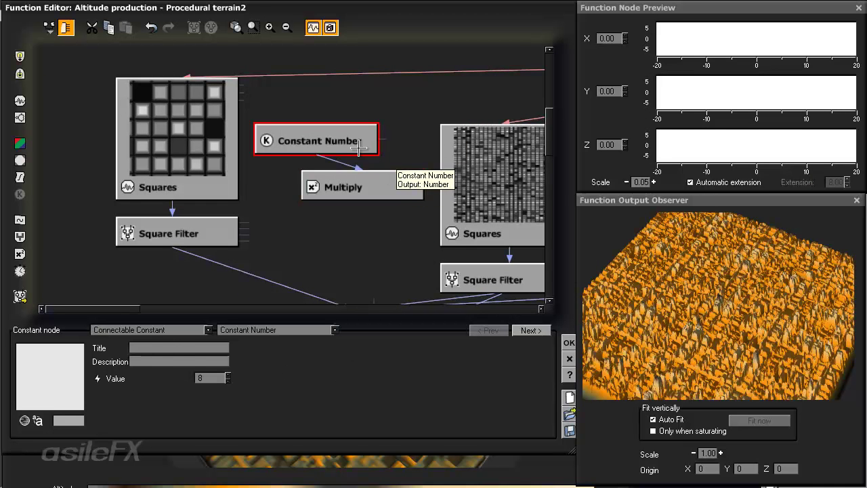
pyautogui.click(363, 184)
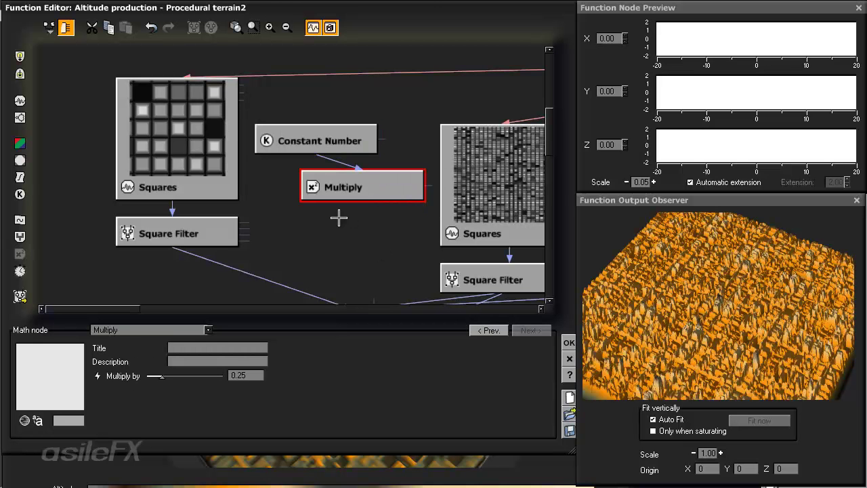
pyautogui.moveTo(200, 183); pyautogui.dragTo(201, 137)
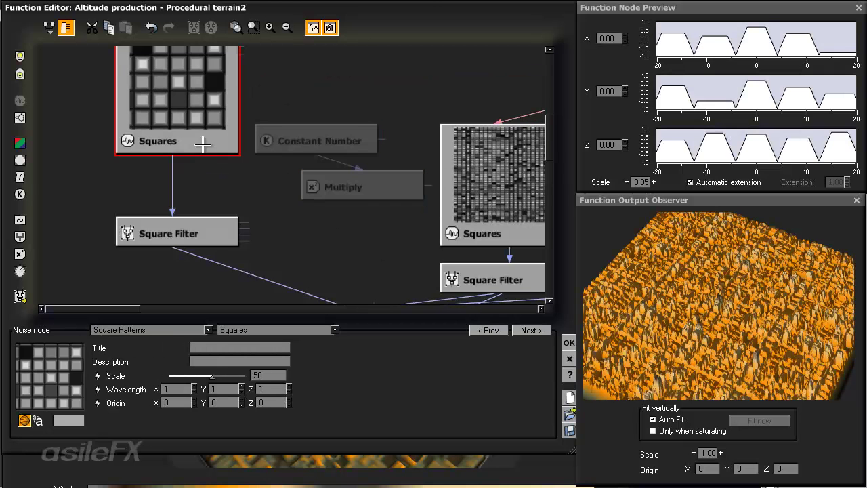
# - Expose the first Square Filter's Large Square Contrast as an input and delete the constant node automatically attached to it
pyautogui.moveTo(226, 227)
pyautogui.mouseDown()
pyautogui.moveTo(180, 222)
pyautogui.moveTo(226, 221)
pyautogui.mouseUp()
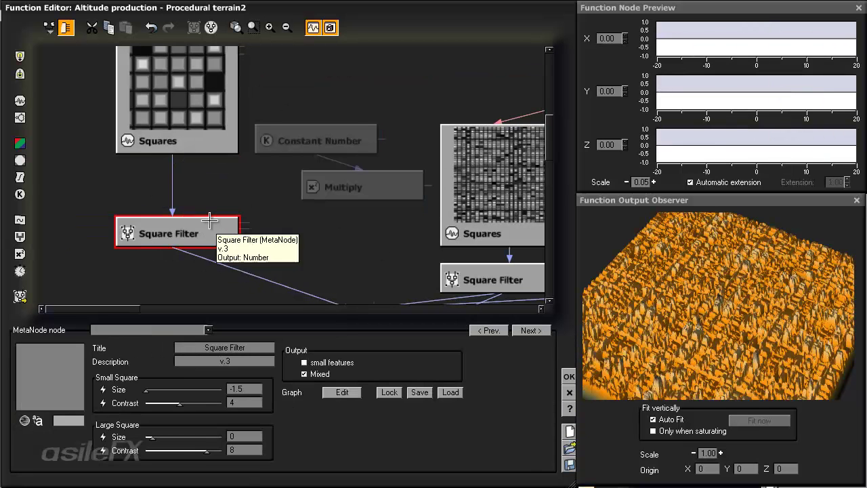
pyautogui.click(103, 450)
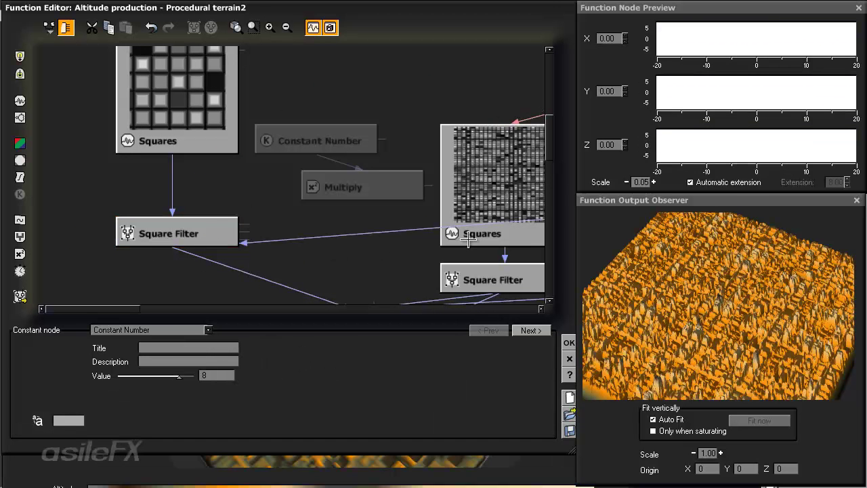
pyautogui.click(390, 232)
pyautogui.press('Delete')
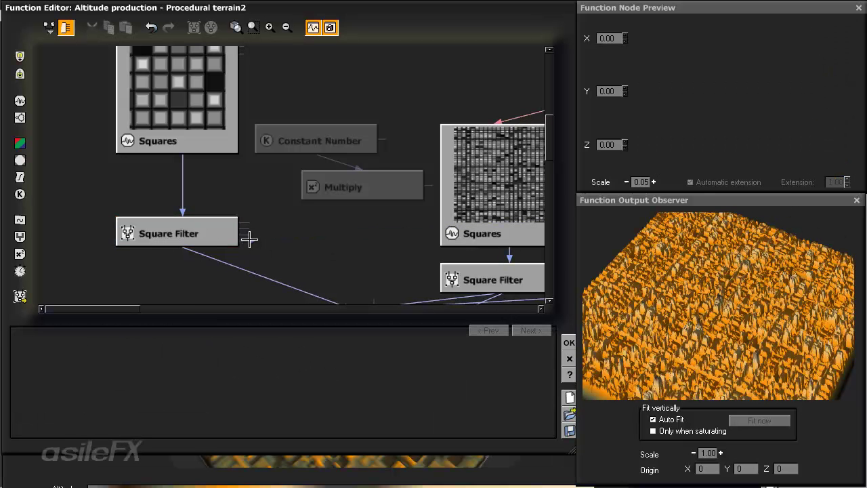
# - Connect the connectable Constant Number node to the first Square Filter's Large Square Contrast input
pyautogui.moveTo(250, 239); pyautogui.dragTo(304, 154)
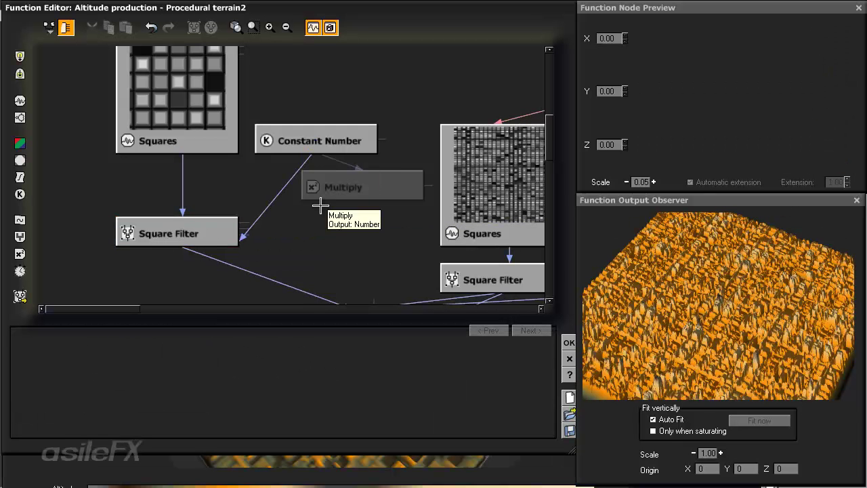
pyautogui.click(334, 149)
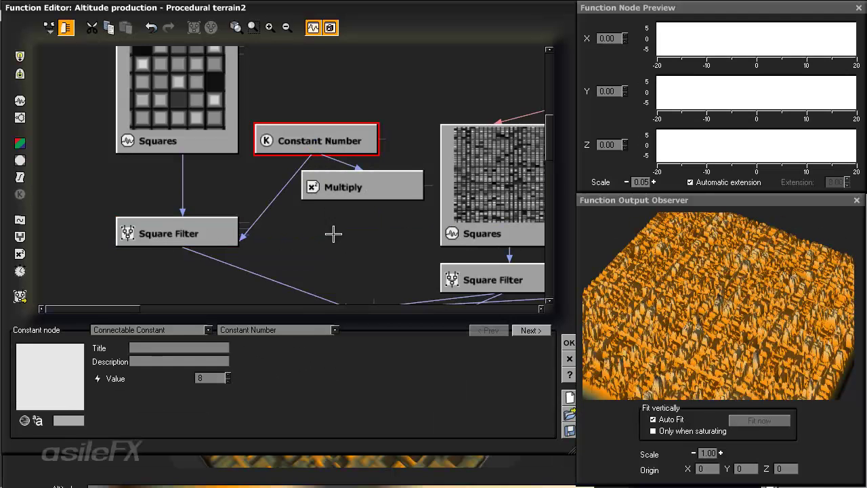
pyautogui.moveTo(335, 238)
pyautogui.mouseDown(button='middle')
pyautogui.moveTo(348, 229)
pyautogui.moveTo(340, 247)
pyautogui.mouseUp(button='middle')
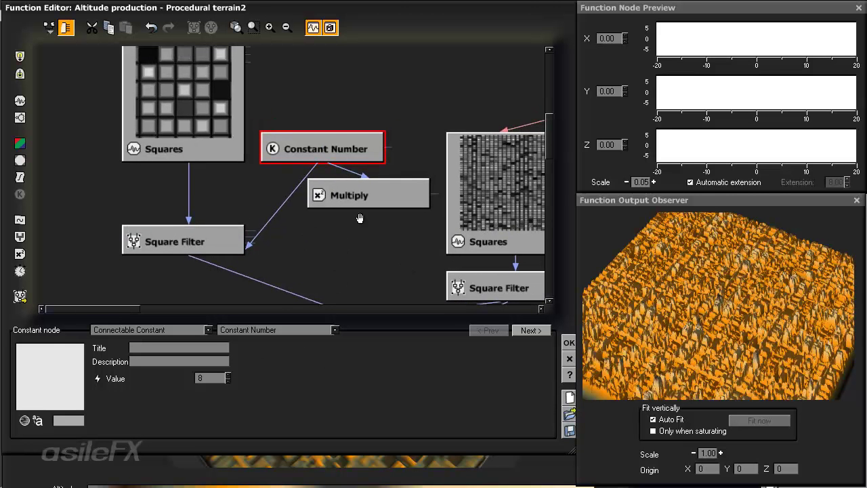
# - Open the internal graph of the first Square Filter MetaNode for editing
pyautogui.moveTo(361, 214); pyautogui.dragTo(376, 242, button='middle')
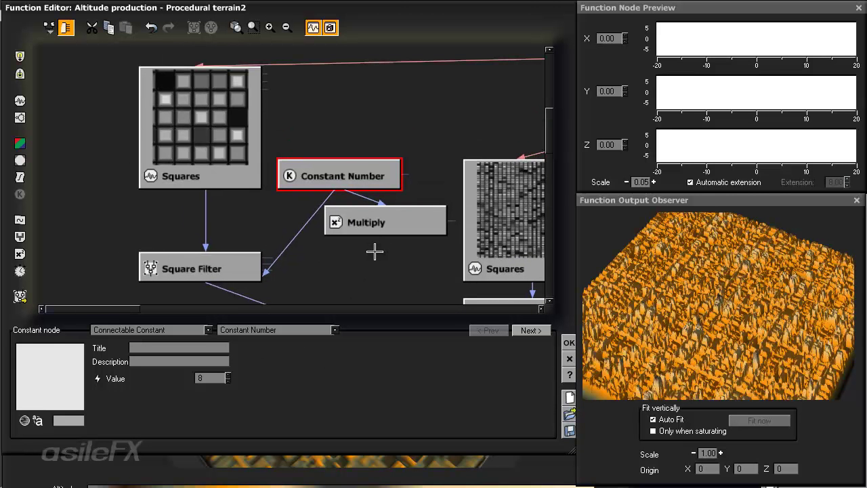
pyautogui.click(406, 227)
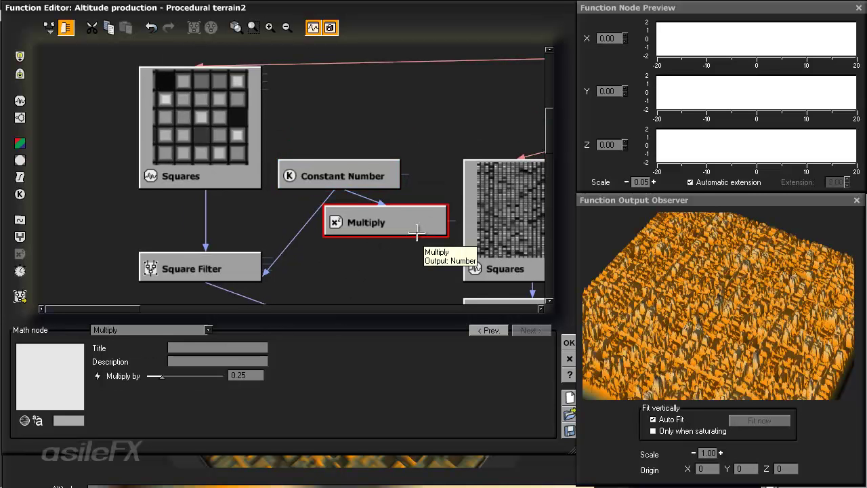
pyautogui.click(229, 262)
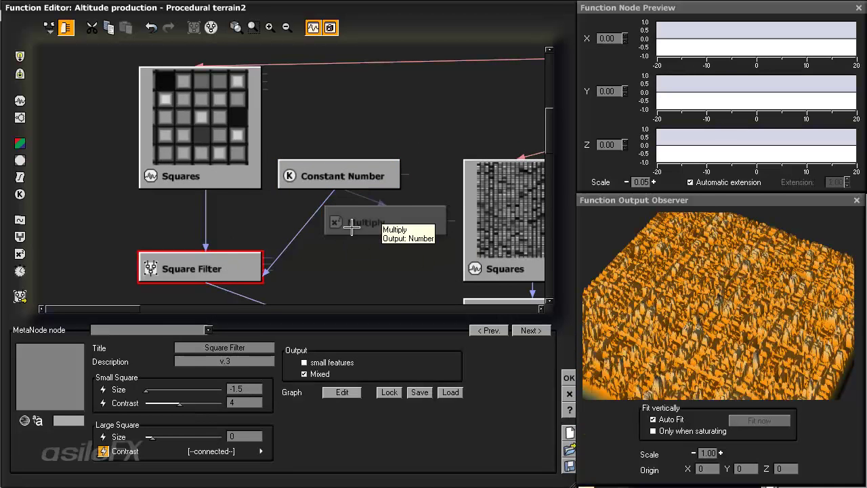
pyautogui.moveTo(322, 248); pyautogui.dragTo(368, 216, button='middle')
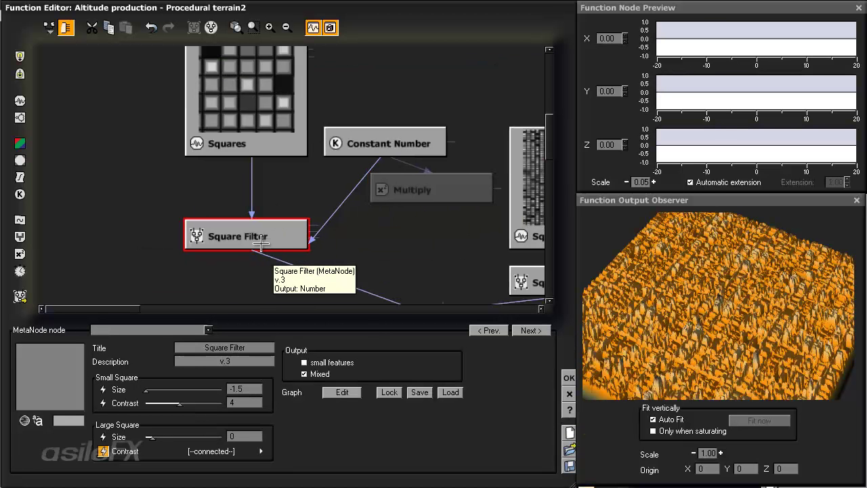
pyautogui.doubleClick(298, 245)
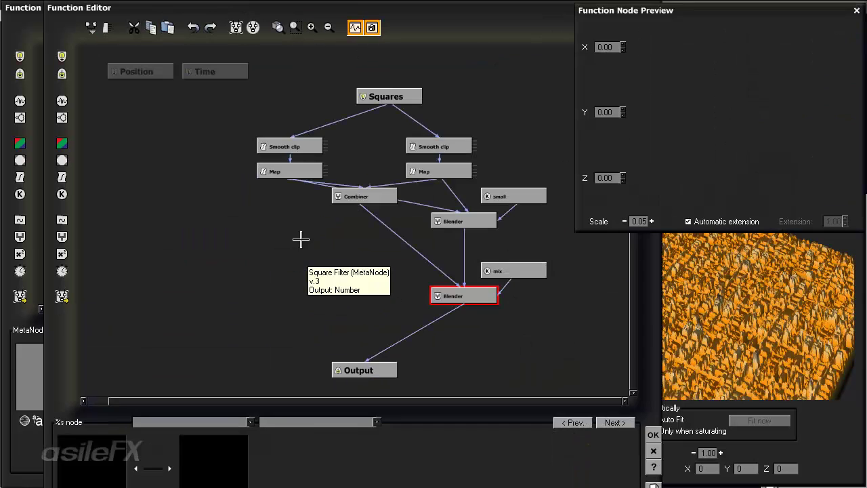
# - Shift the Smooth clip, Map, Combiner, Blender and constant nodes sideways and align the Output node beneath the final Blender
pyautogui.moveTo(432, 260); pyautogui.dragTo(390, 253, button='middle')
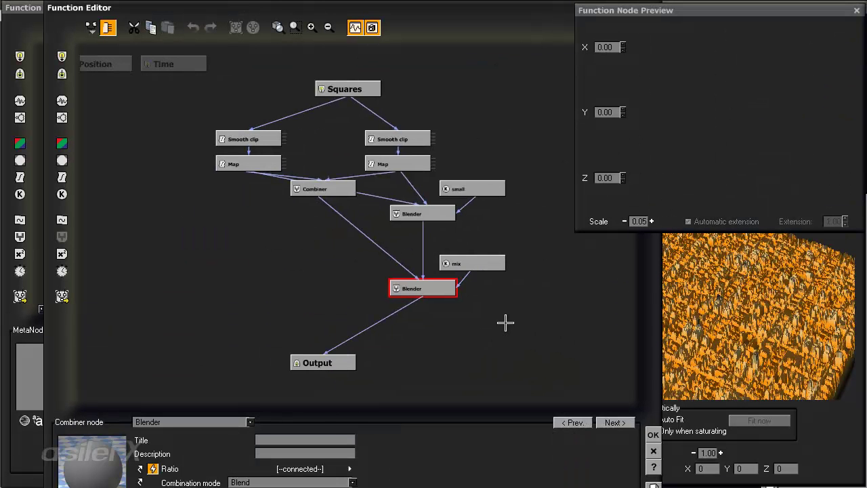
pyautogui.moveTo(540, 316); pyautogui.dragTo(107, 138)
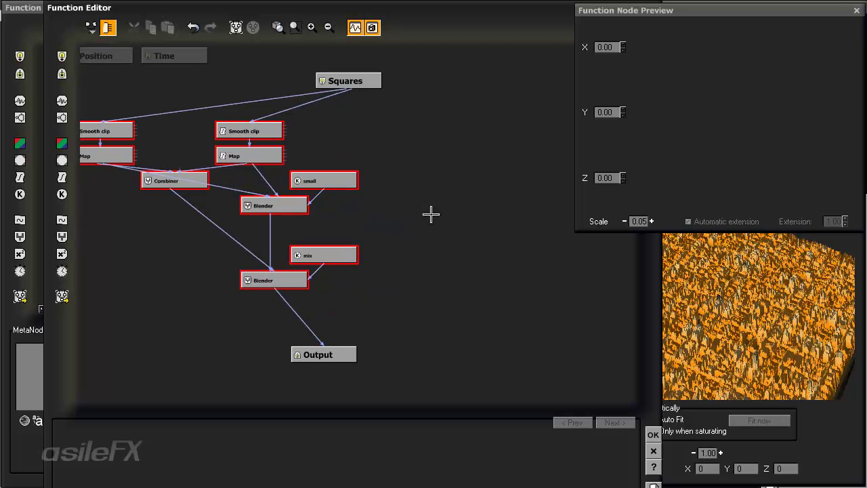
pyautogui.moveTo(345, 362); pyautogui.dragTo(301, 362)
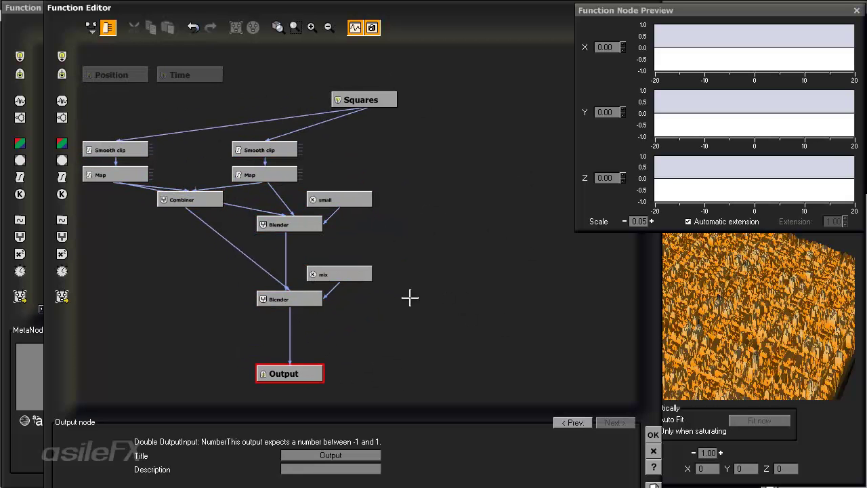
# - Move the small and mix constant nodes sideways, farther from their Blender nodes
pyautogui.click(351, 202)
pyautogui.moveTo(368, 299); pyautogui.dragTo(434, 296, button='middle')
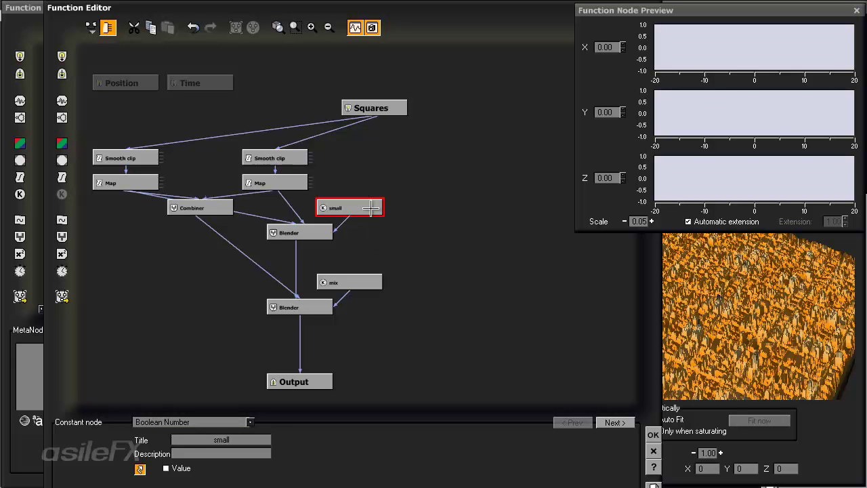
pyautogui.moveTo(372, 206); pyautogui.dragTo(398, 205)
pyautogui.moveTo(353, 275); pyautogui.dragTo(402, 274)
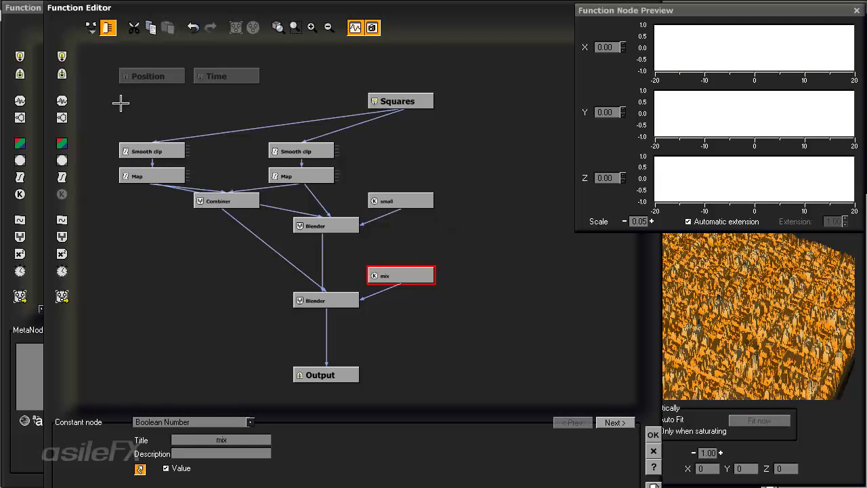
# - Duplicate the two Smooth clip nodes, their Map nodes and the Combiner, and place the copies beside the original graph
pyautogui.moveTo(121, 102); pyautogui.dragTo(309, 335)
pyautogui.click(424, 309)
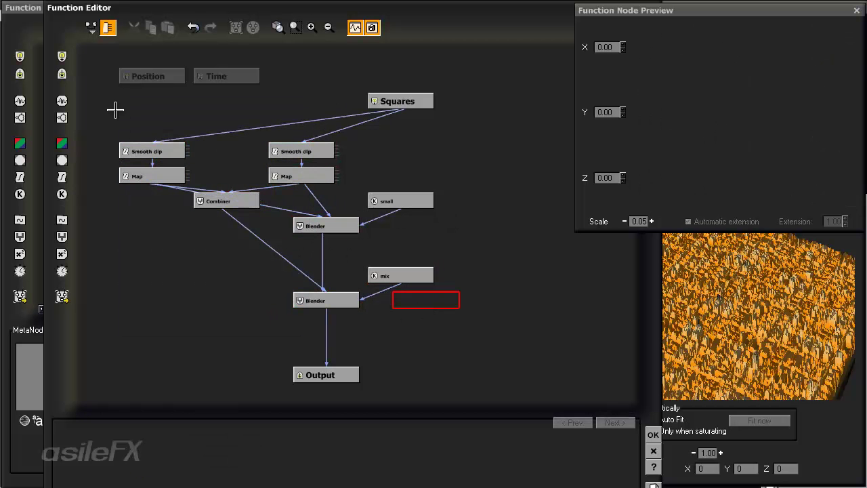
pyautogui.moveTo(119, 108); pyautogui.dragTo(290, 196)
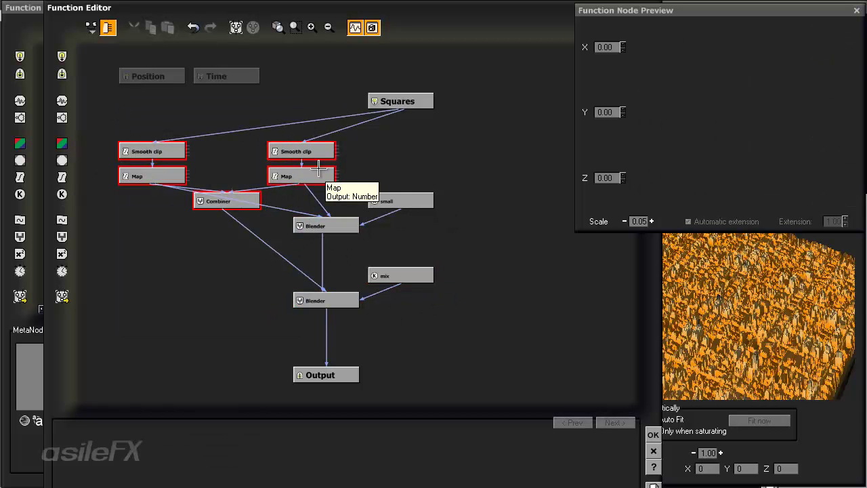
pyautogui.hotkey('ctrl', 'v')
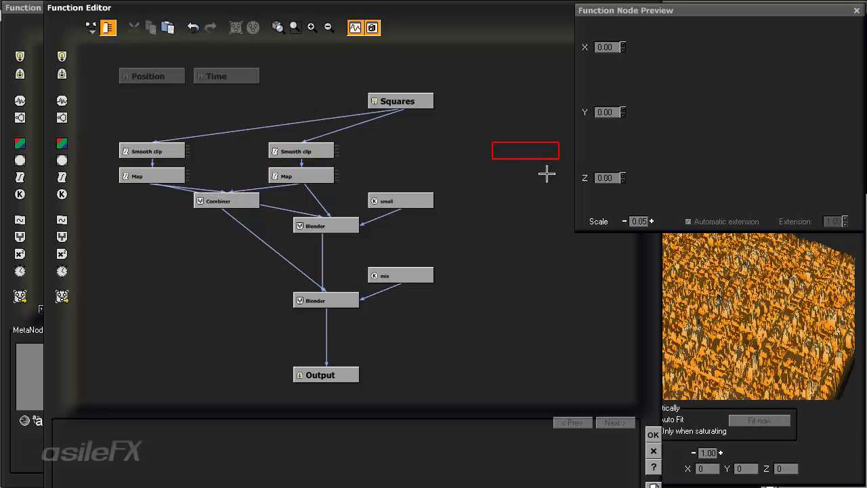
pyautogui.moveTo(495, 178); pyautogui.dragTo(445, 165, button='middle')
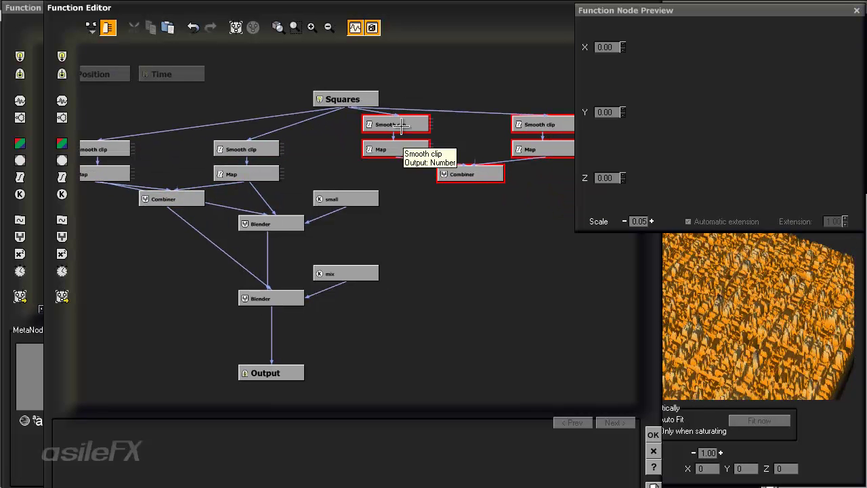
pyautogui.moveTo(401, 144); pyautogui.dragTo(449, 142)
# - Title both the duplicated and the original Smooth clip nodes with contrast 8 as Large
pyautogui.scroll(-2, 459, 420)
pyautogui.scroll(1, 460, 396)
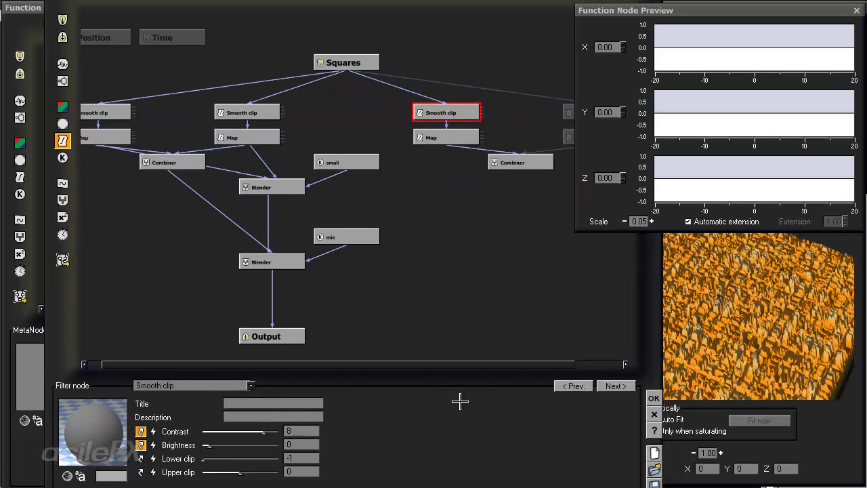
pyautogui.scroll(-1, 459, 402)
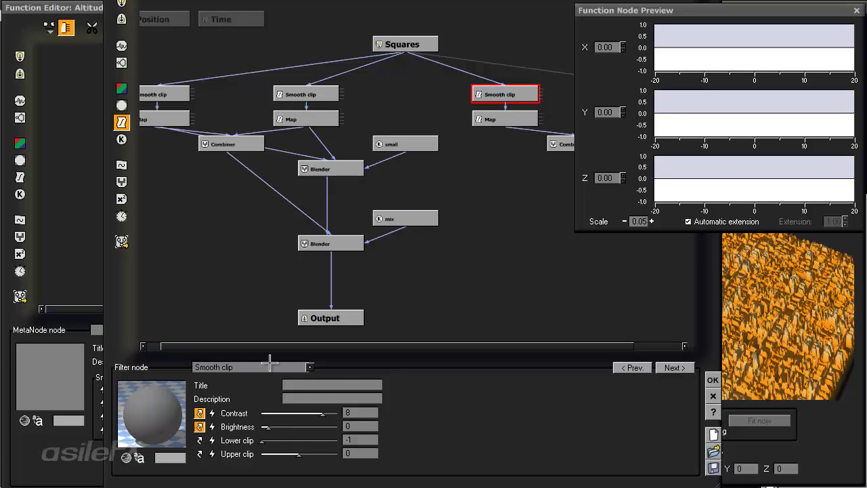
pyautogui.click(338, 385)
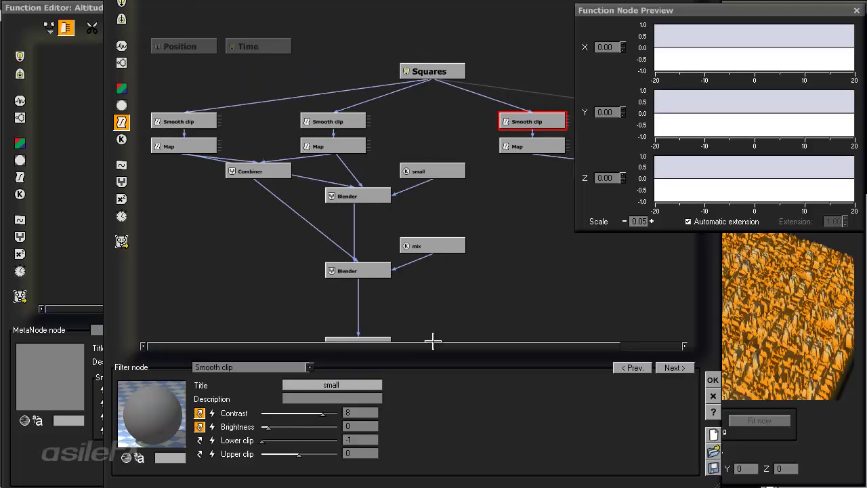
pyautogui.press('Return')
pyautogui.write('Large')
pyautogui.press('Return')
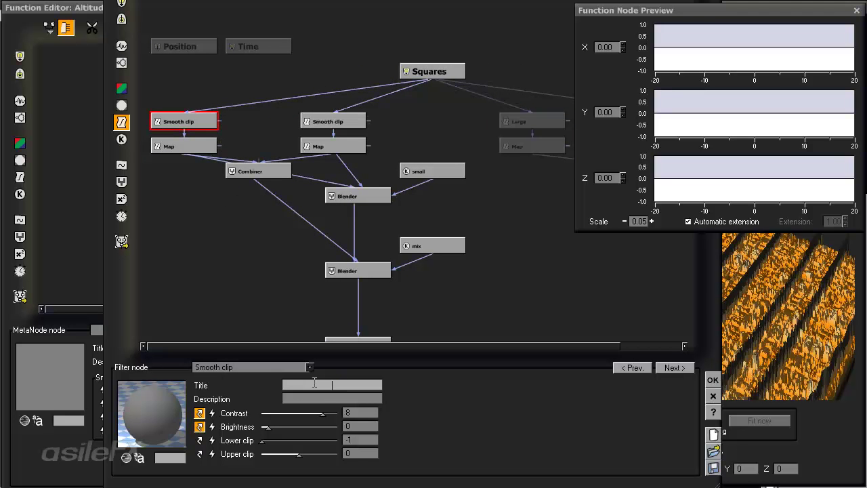
pyautogui.write('Large')
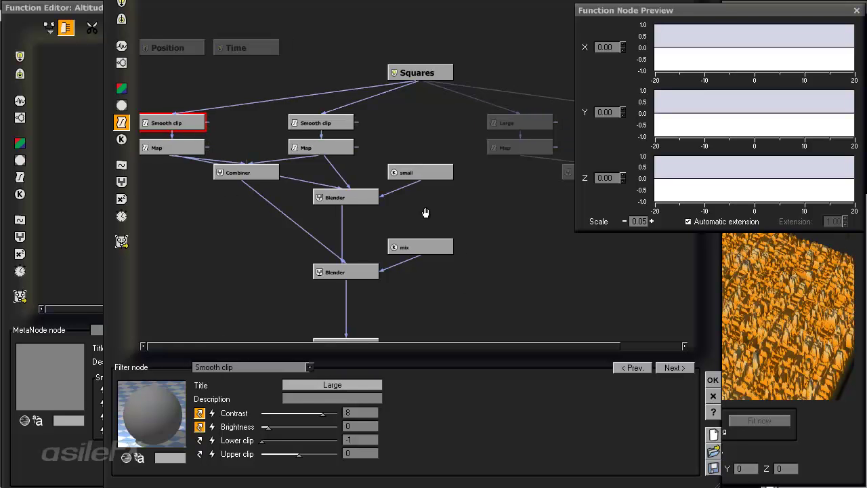
# - Title both the original and the duplicated Smooth clip nodes with contrast 4 as small
pyautogui.click(241, 144)
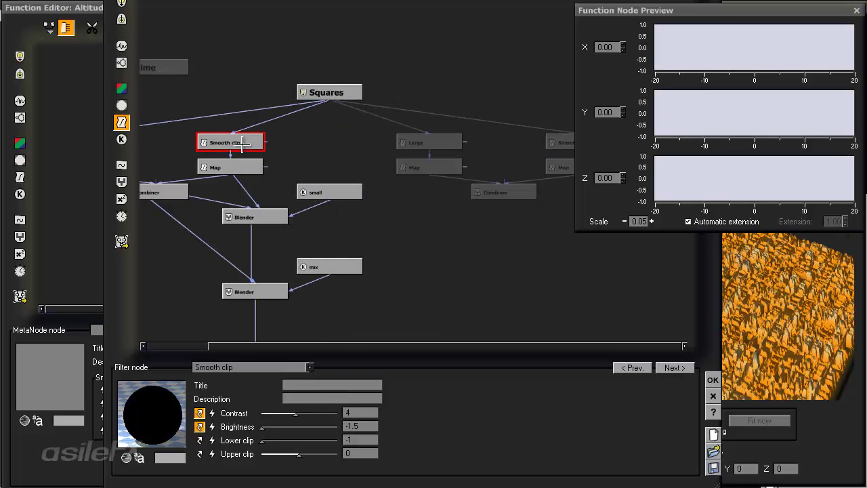
pyautogui.click(316, 385)
pyautogui.write('small')
pyautogui.press('Return')
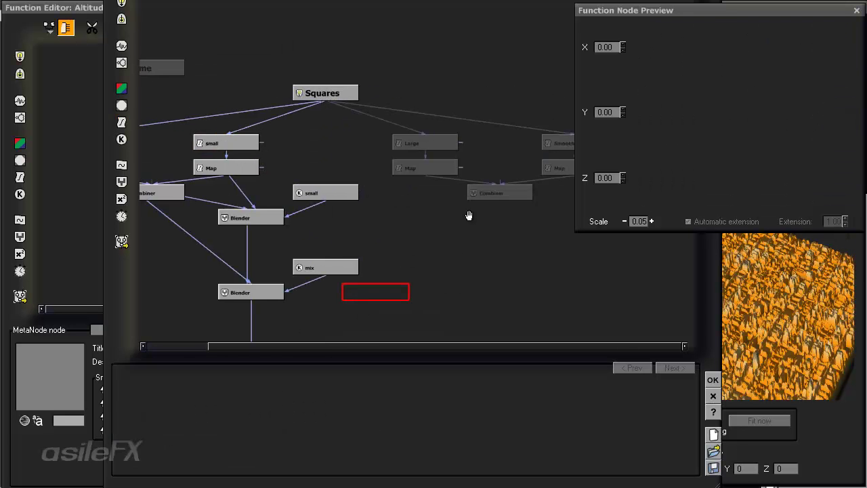
pyautogui.click(327, 385)
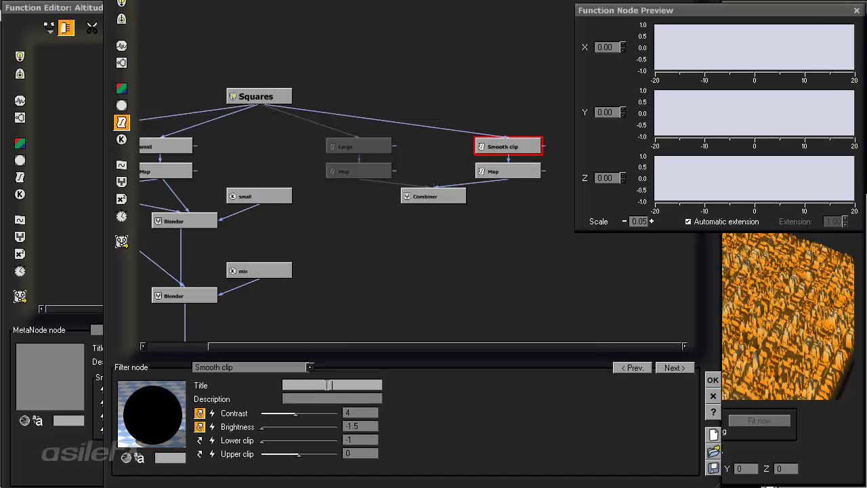
pyautogui.press('Return')
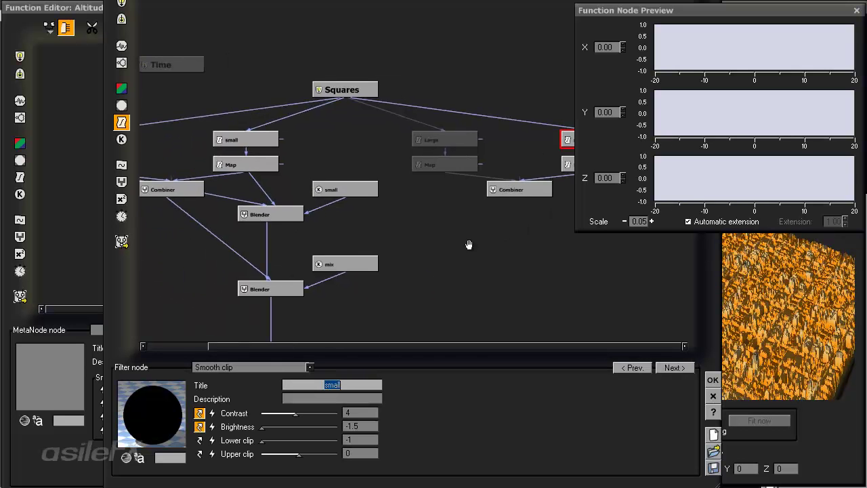
# - Move the duplicated Smooth clip, Map and Combiner group farther sideways from the original nodes
pyautogui.moveTo(517, 248); pyautogui.dragTo(366, 108)
pyautogui.moveTo(352, 153); pyautogui.dragTo(376, 153)
pyautogui.moveTo(369, 218); pyautogui.dragTo(461, 209, button='right')
pyautogui.click(481, 231)
pyautogui.moveTo(433, 238); pyautogui.dragTo(562, 259, button='right')
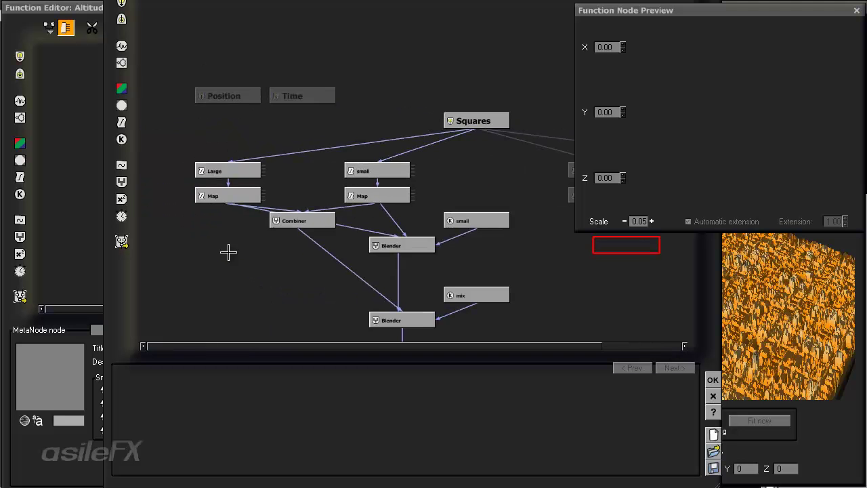
# - Move the Squares input node upward to leave more room above the Smooth clip nodes
pyautogui.moveTo(464, 227); pyautogui.dragTo(369, 170, button='right')
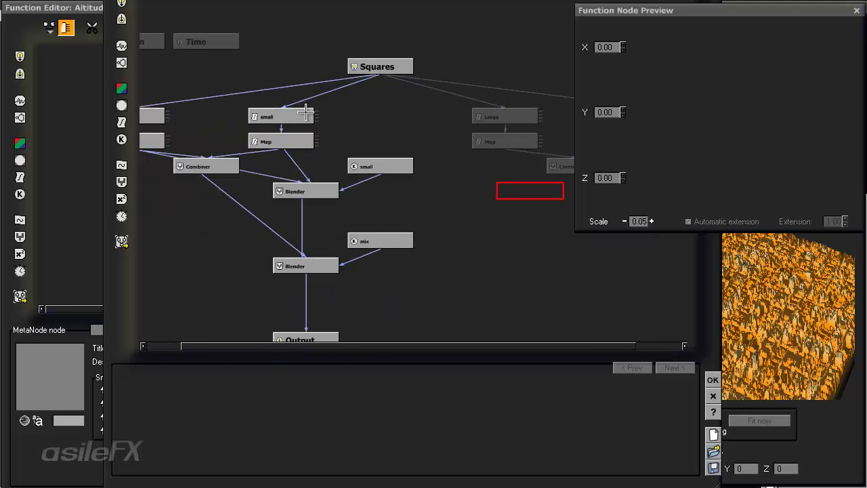
pyautogui.moveTo(514, 194); pyautogui.dragTo(476, 222, button='right')
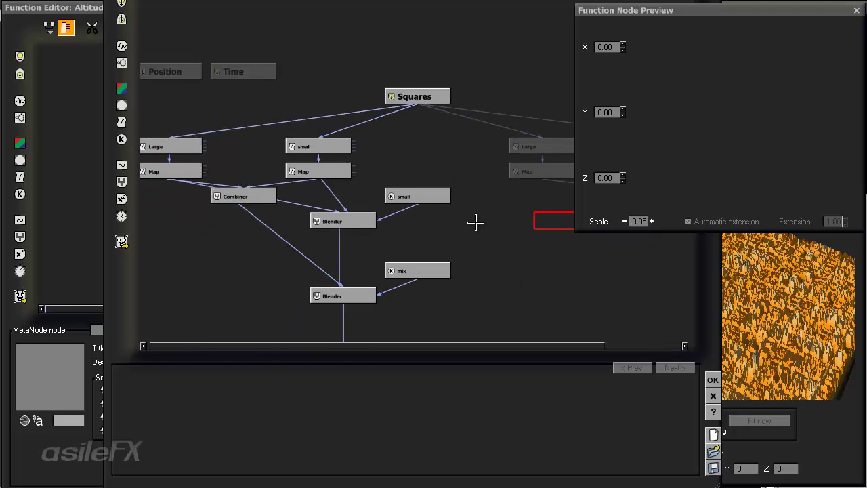
pyautogui.moveTo(433, 194); pyautogui.dragTo(351, 196, button='right')
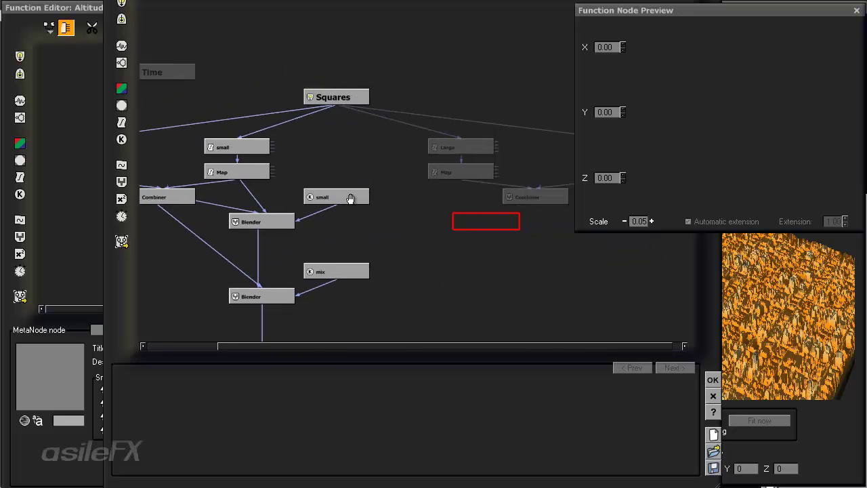
pyautogui.click(254, 137)
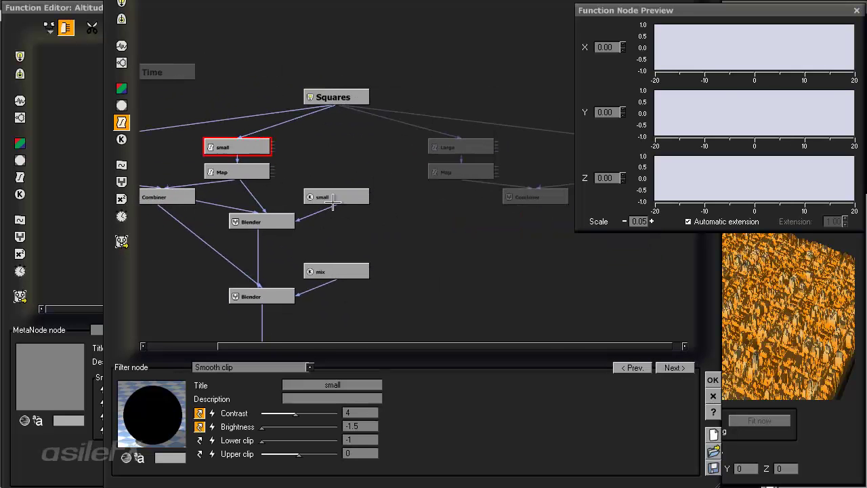
pyautogui.click(325, 96)
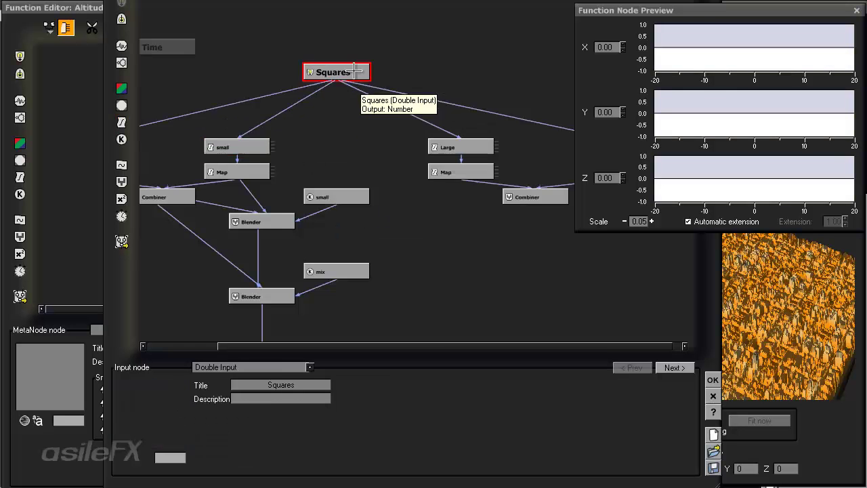
pyautogui.moveTo(359, 80); pyautogui.dragTo(497, 141, button='right')
# - Unpublish Contrast and Brightness on the original Large Smooth clip and publish both parameters on its duplicate
pyautogui.click(271, 158)
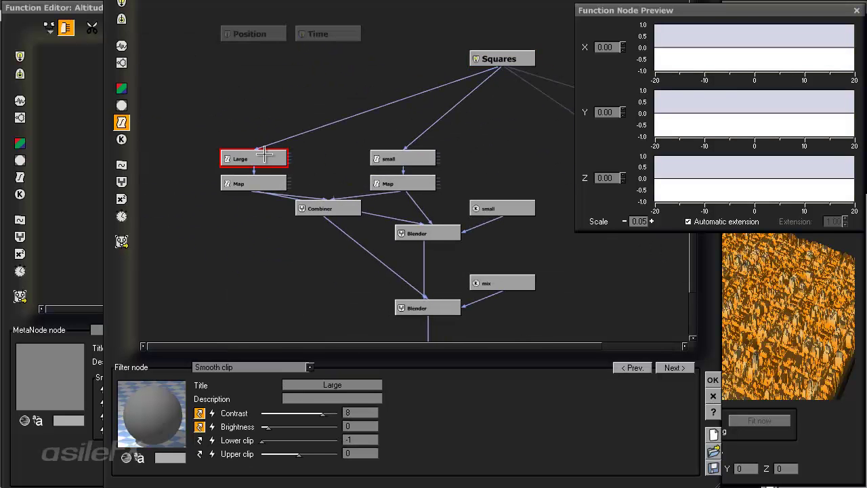
pyautogui.click(199, 412)
pyautogui.click(199, 429)
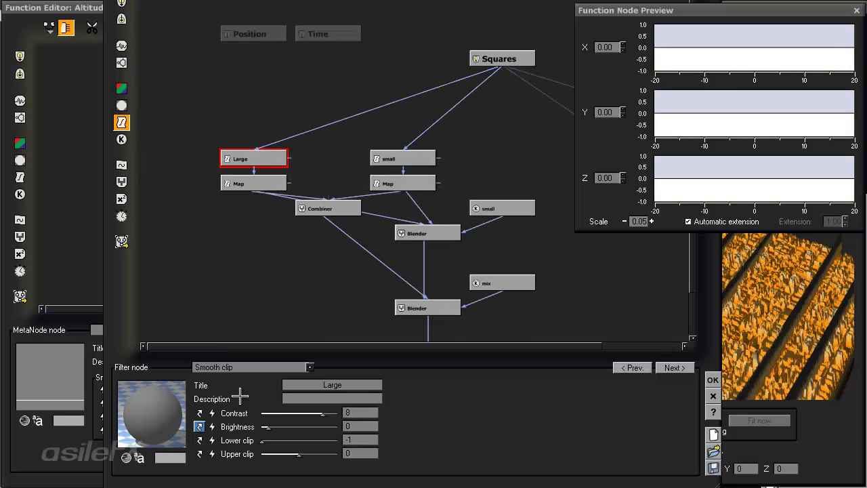
pyautogui.moveTo(366, 242); pyautogui.dragTo(189, 241, button='right')
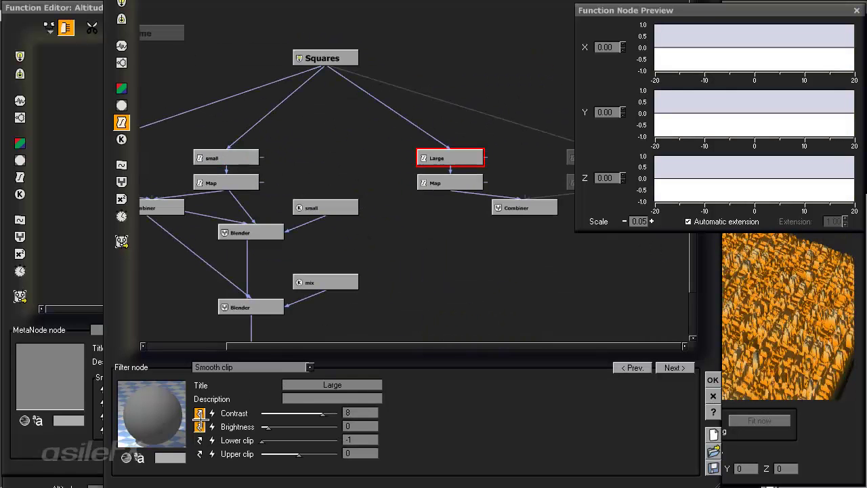
pyautogui.click(200, 427)
# - Unpublish Contrast and Brightness on both the original and the duplicated small Smooth clip nodes
pyautogui.click(247, 158)
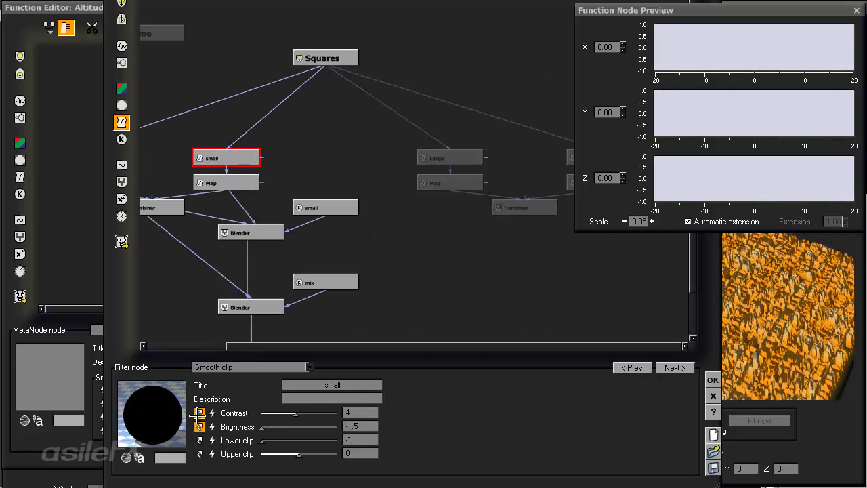
pyautogui.moveTo(420, 241); pyautogui.dragTo(204, 248, button='right')
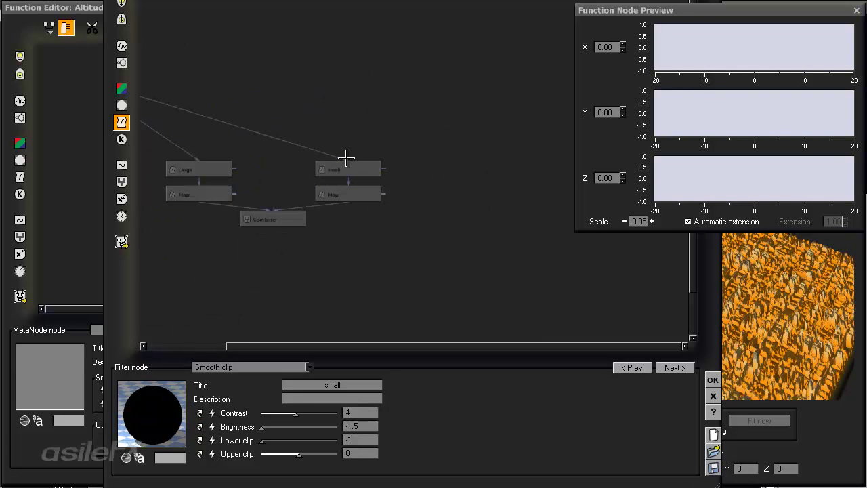
pyautogui.click(345, 160)
pyautogui.click(349, 171)
pyautogui.click(200, 412)
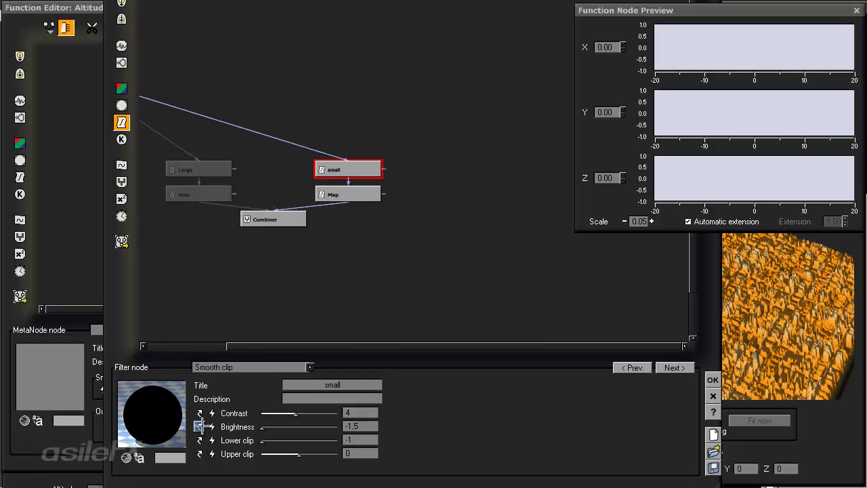
pyautogui.click(199, 426)
pyautogui.moveTo(450, 411); pyautogui.dragTo(433, 413)
pyautogui.moveTo(255, 244); pyautogui.dragTo(467, 212, button='right')
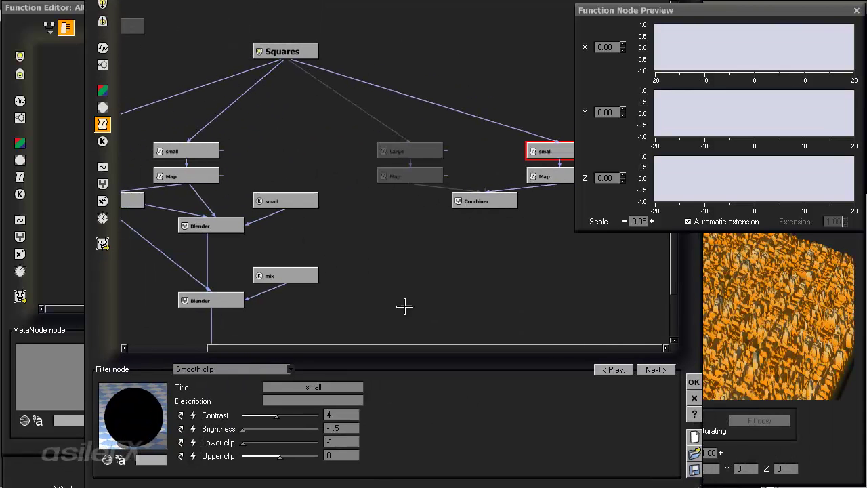
pyautogui.moveTo(511, 230); pyautogui.dragTo(563, 263, button='right')
# - Add a connectable Constant Number node and place it between the Time and Squares input nodes
pyautogui.click(166, 156)
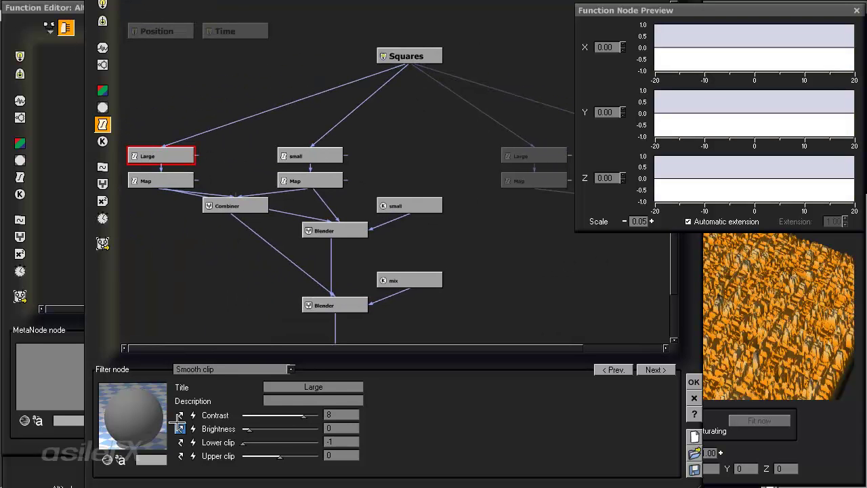
pyautogui.click(458, 128)
pyautogui.rightClick(416, 128)
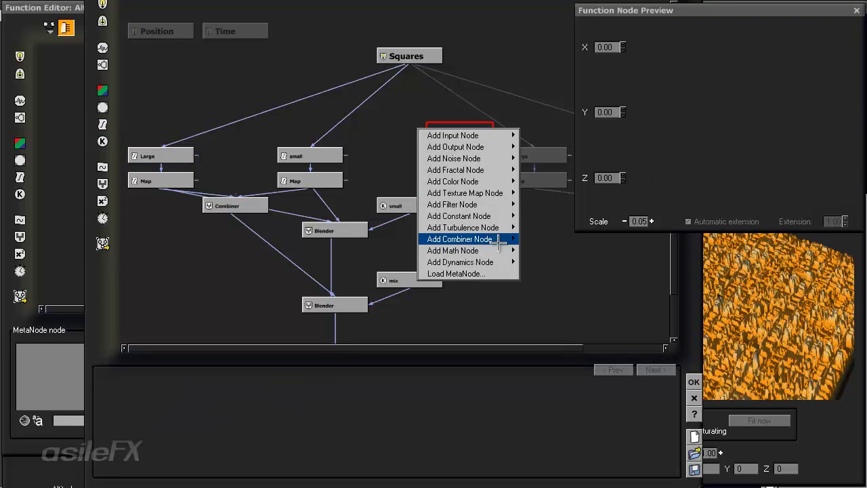
pyautogui.moveTo(507, 216)
pyautogui.moveTo(587, 217)
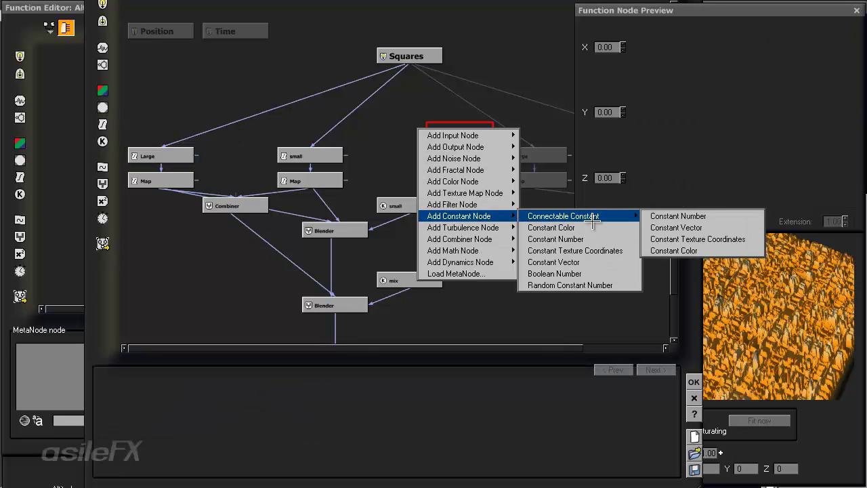
pyautogui.click(677, 217)
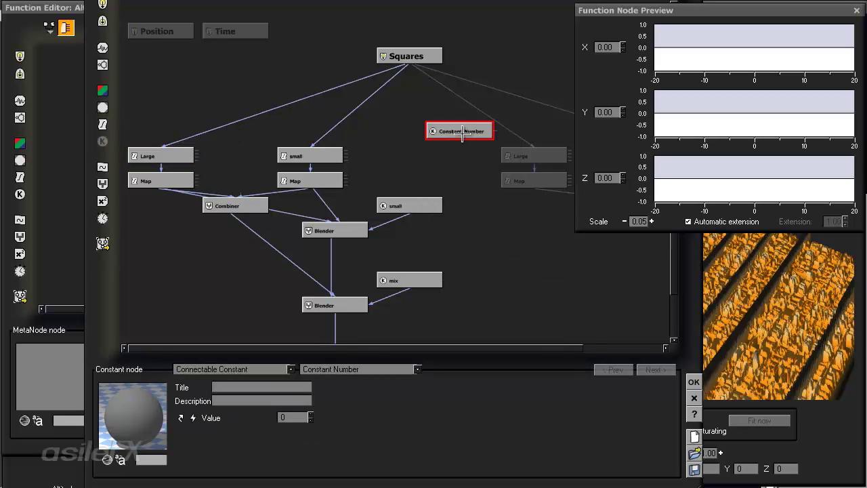
pyautogui.moveTo(474, 139); pyautogui.dragTo(299, 89)
# - Duplicate the Constant Number node to make four, stacked as two pairs beneath the Squares input node
pyautogui.click(413, 124)
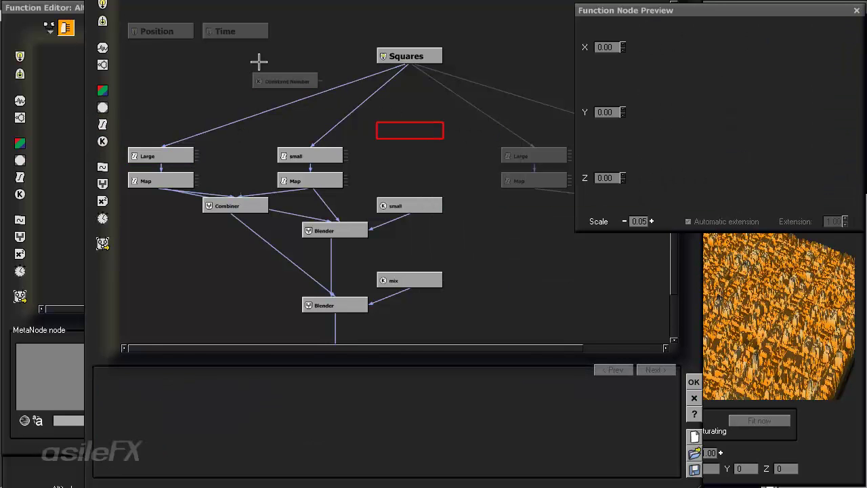
pyautogui.click(285, 83)
pyautogui.click(452, 124)
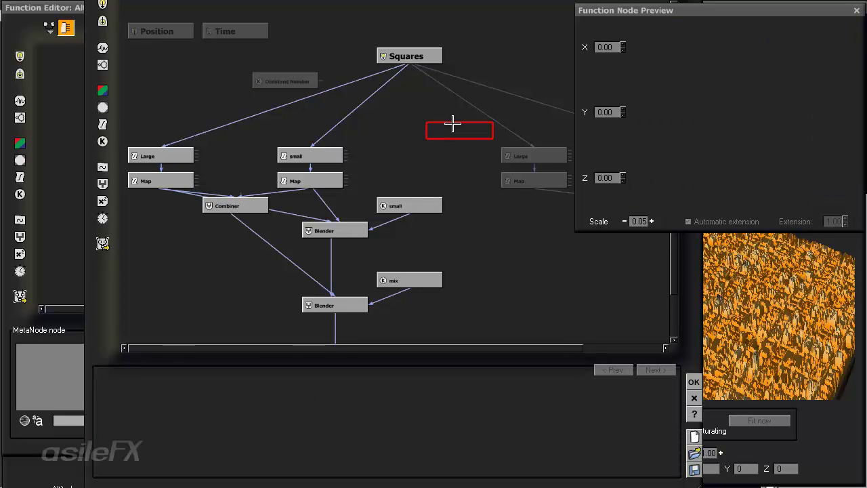
pyautogui.hotkey('ctrl', 'v')
pyautogui.moveTo(480, 129); pyautogui.dragTo(439, 153)
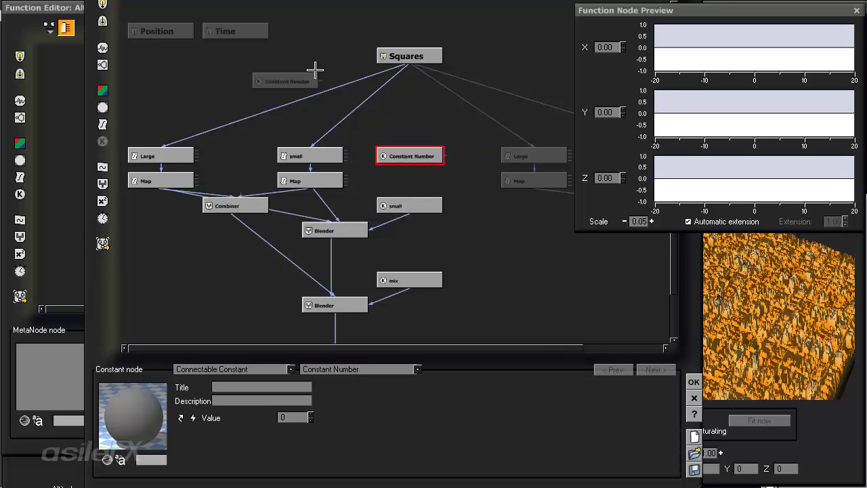
pyautogui.moveTo(299, 79); pyautogui.dragTo(441, 129)
pyautogui.moveTo(438, 158); pyautogui.dragTo(447, 106)
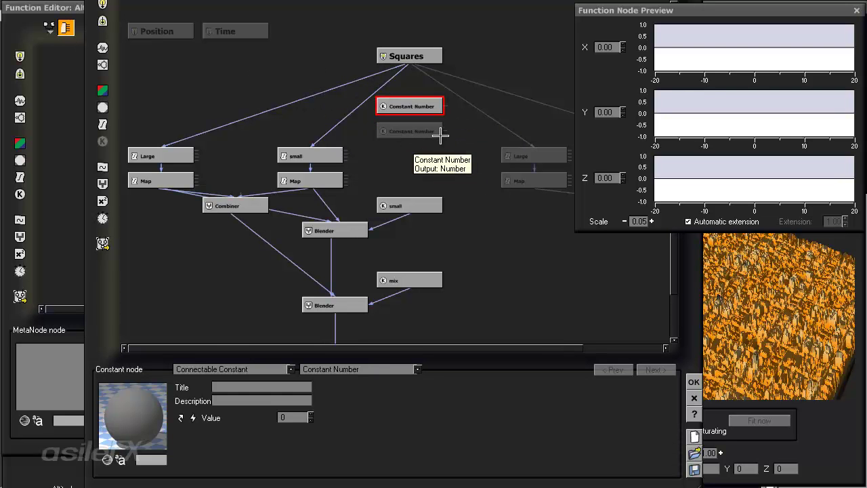
pyautogui.click(178, 155)
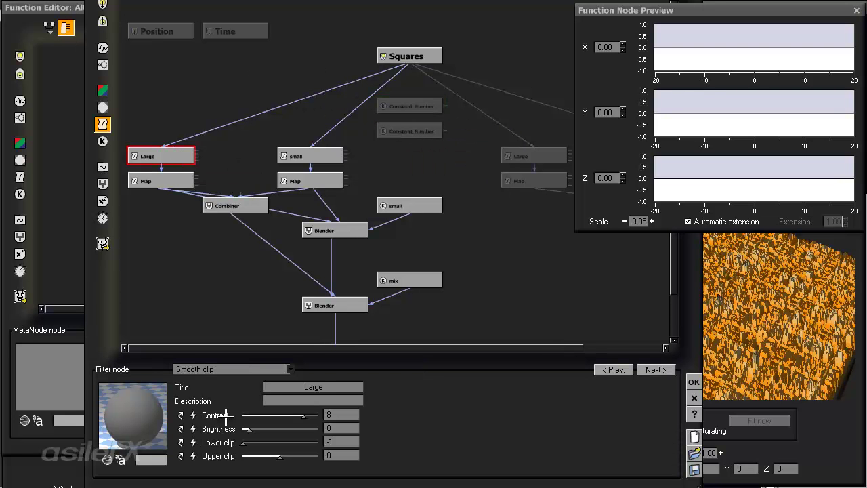
pyautogui.moveTo(453, 164); pyautogui.dragTo(417, 134)
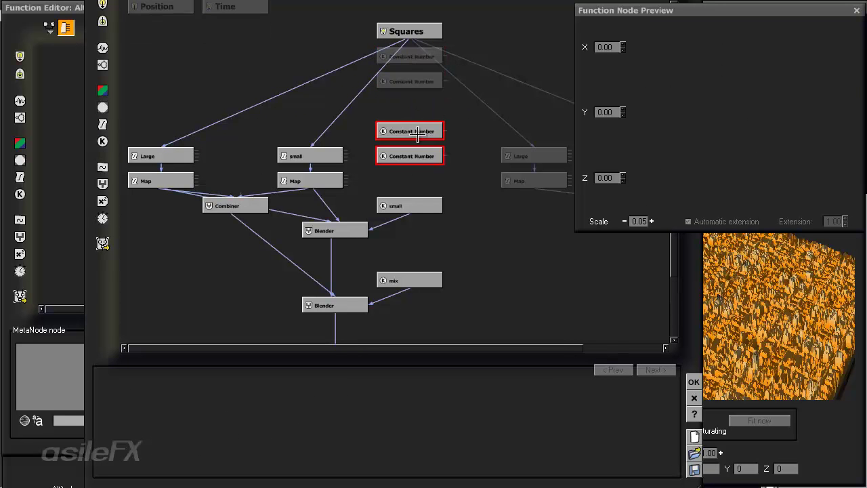
# - Title the upper Constant Number node of each pair Size
pyautogui.click(422, 58)
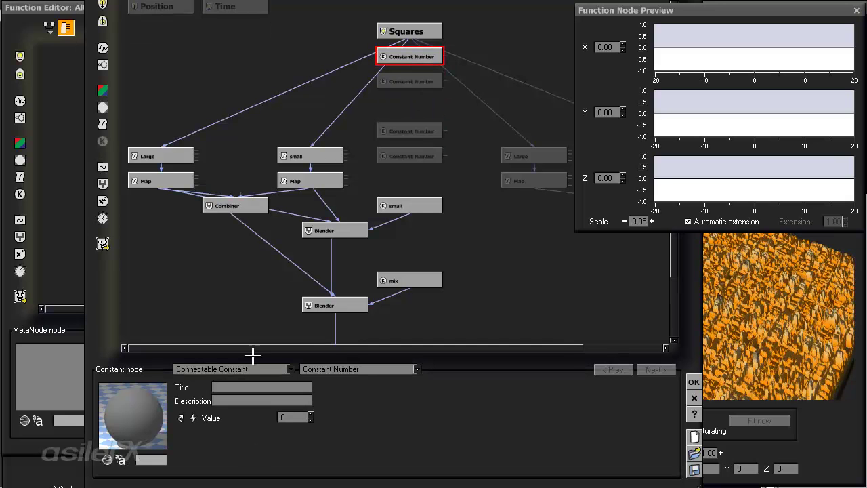
pyautogui.click(263, 388)
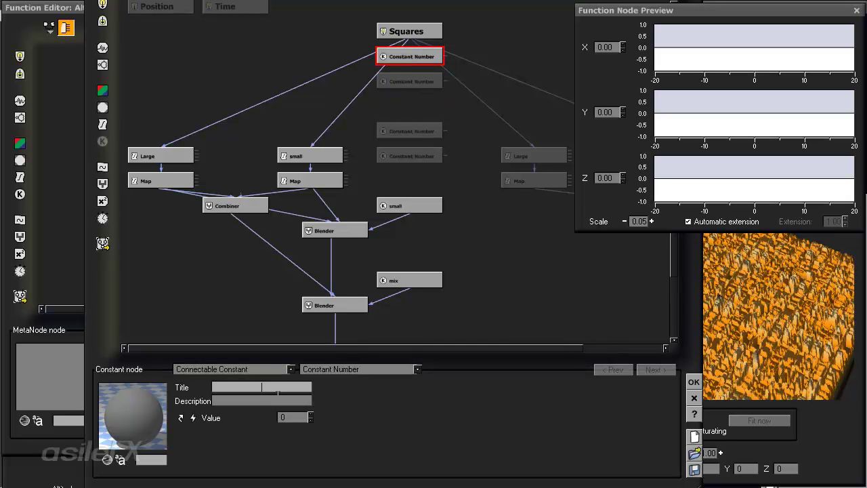
pyautogui.press('Return')
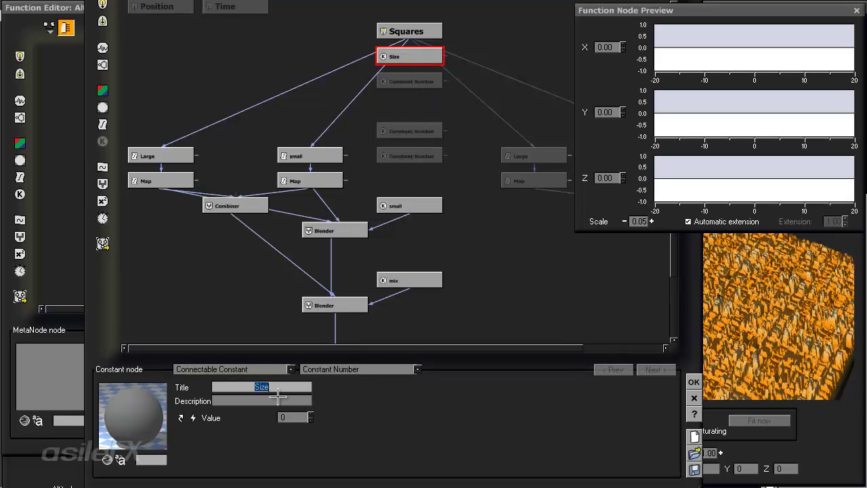
pyautogui.click(413, 136)
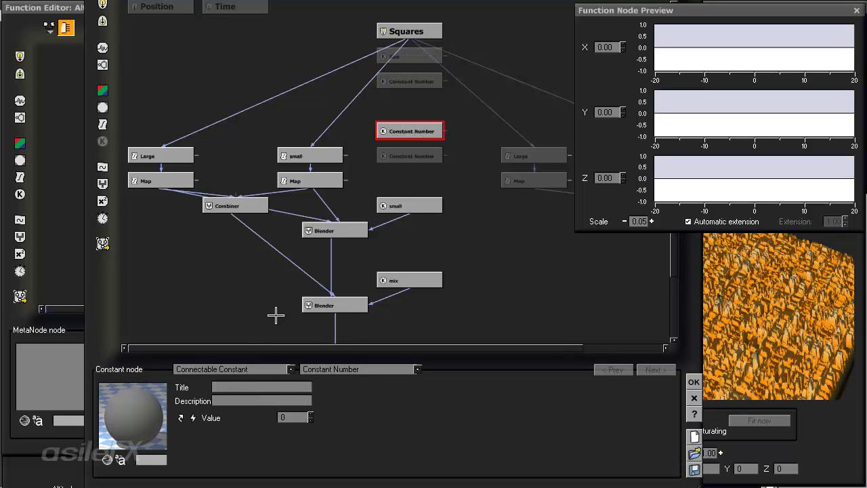
pyautogui.click(248, 386)
pyautogui.write('Size')
pyautogui.press('Return')
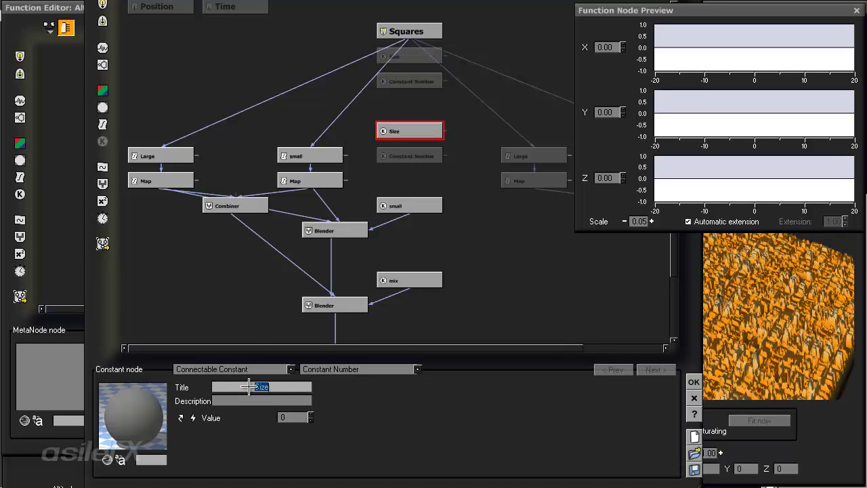
# - Title the lower Constant Number node of each pair Contrast
pyautogui.click(410, 79)
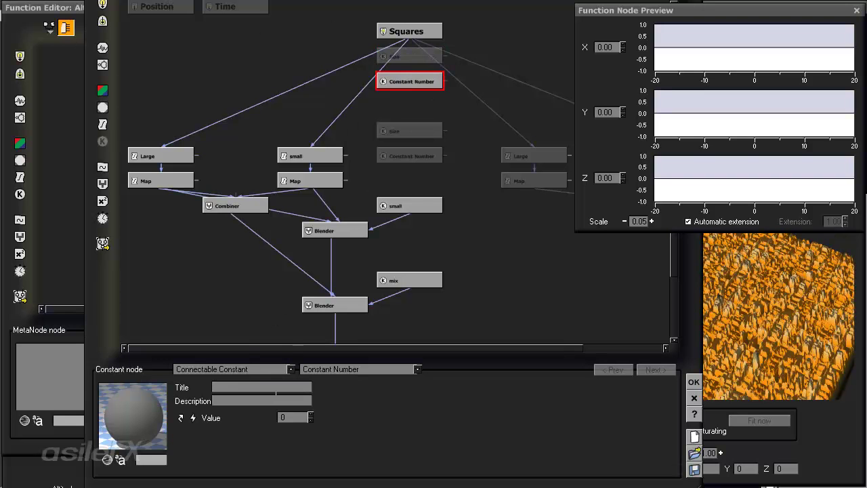
pyautogui.click(276, 388)
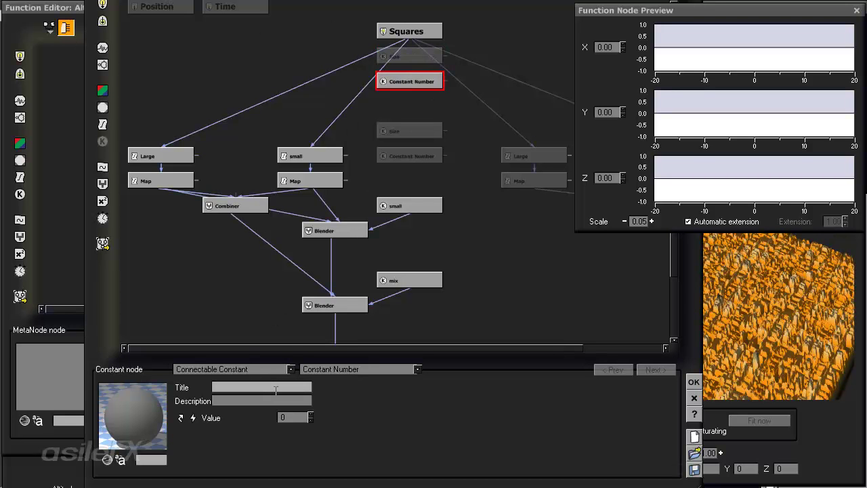
pyautogui.write('Constr')
pyautogui.click(261, 388)
pyautogui.press('BackSpace')
pyautogui.click(516, 219)
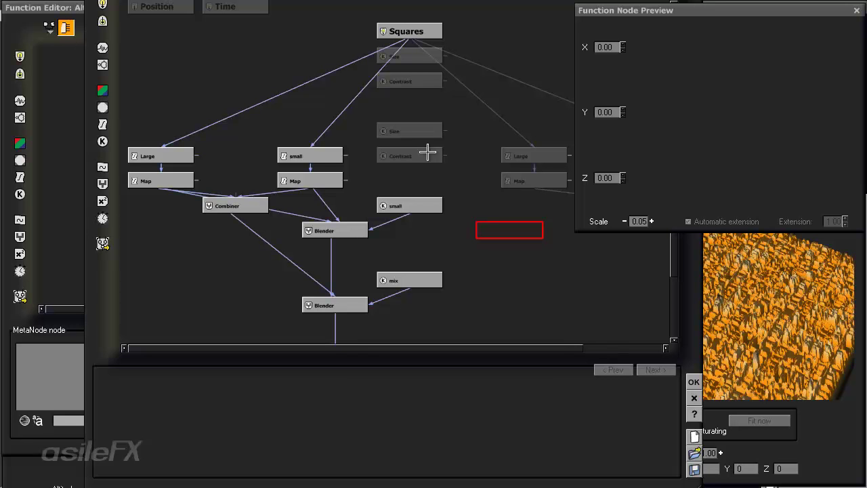
# - Extract the original Large Smooth clip's Contrast into its own constant node and place it beside the upper Size node
pyautogui.click(410, 55)
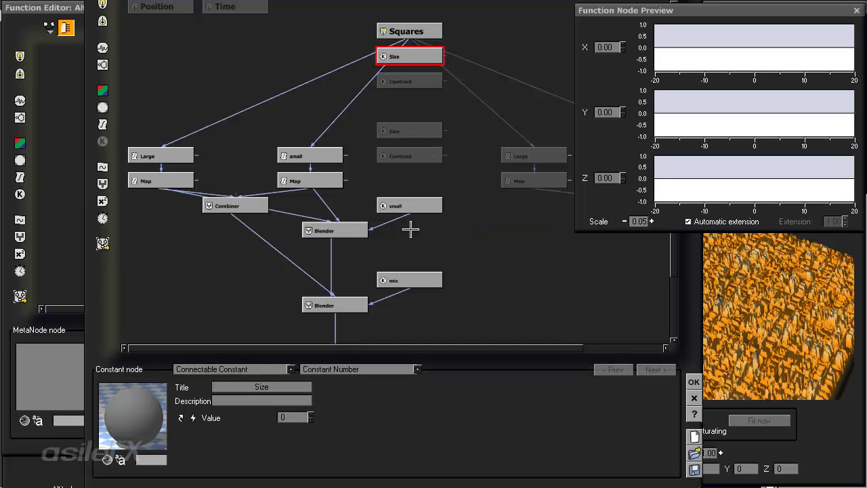
pyautogui.doubleClick(298, 417)
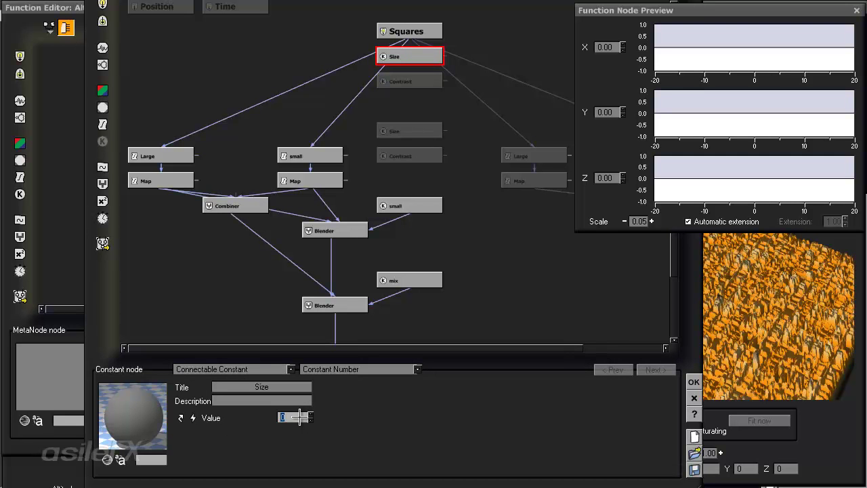
pyautogui.click(166, 156)
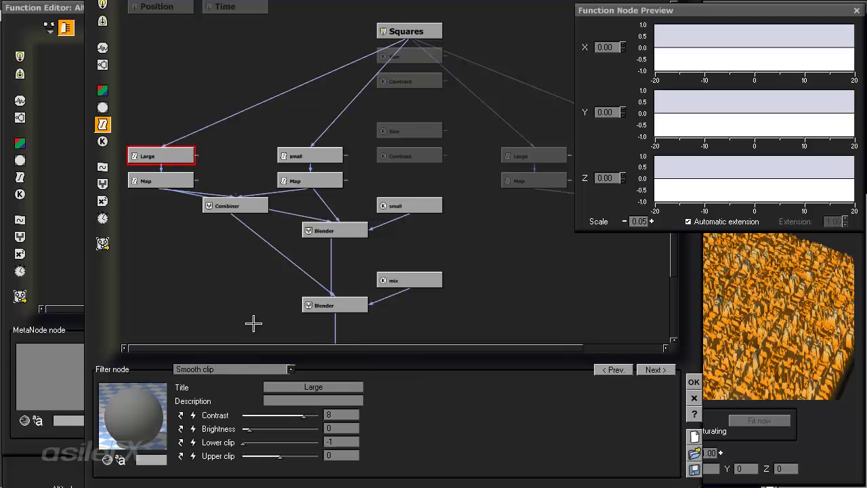
pyautogui.click(180, 415)
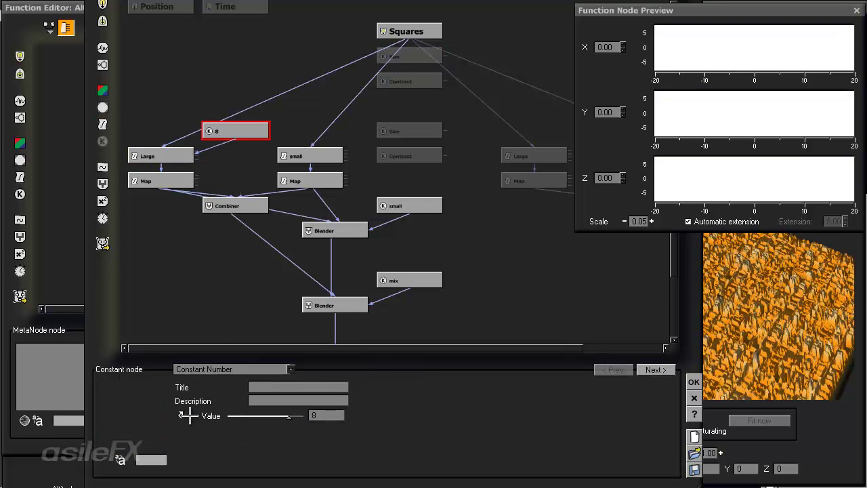
pyautogui.moveTo(238, 130); pyautogui.dragTo(312, 54)
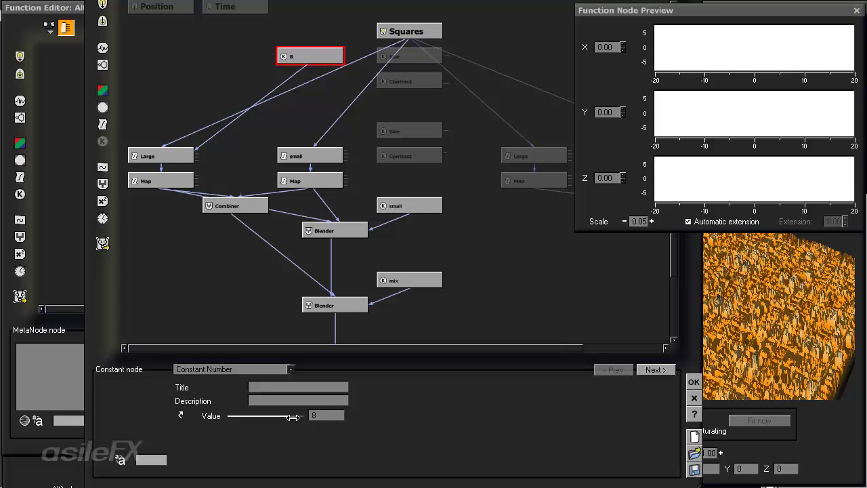
# - Increase the vertical gap between the Squares input node and the constant nodes beneath it
pyautogui.click(416, 56)
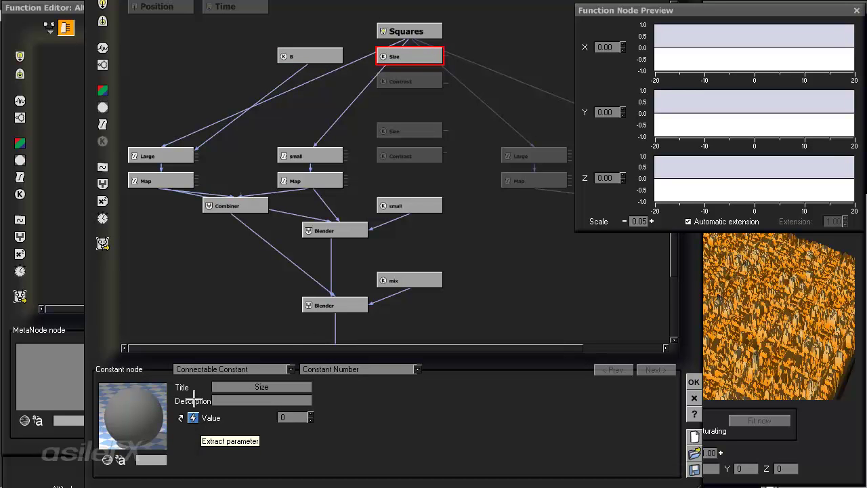
pyautogui.click(472, 155)
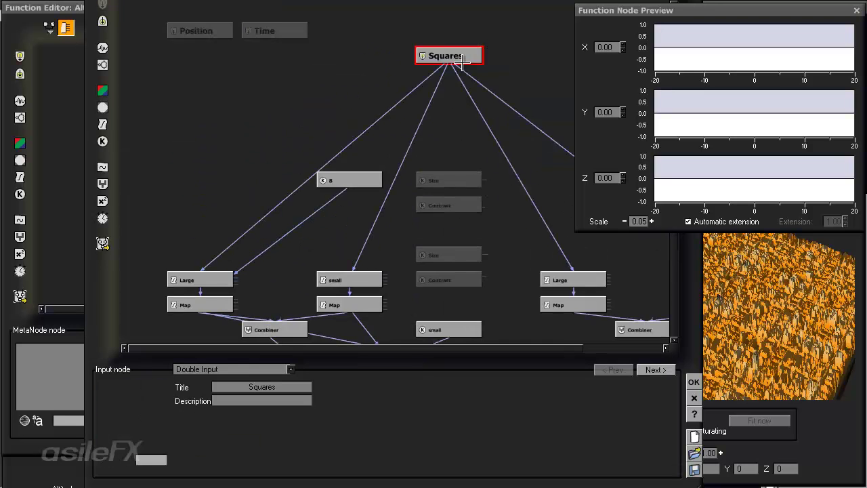
pyautogui.moveTo(453, 195); pyautogui.dragTo(404, 119)
pyautogui.moveTo(407, 89); pyautogui.dragTo(449, 135)
pyautogui.click(435, 140)
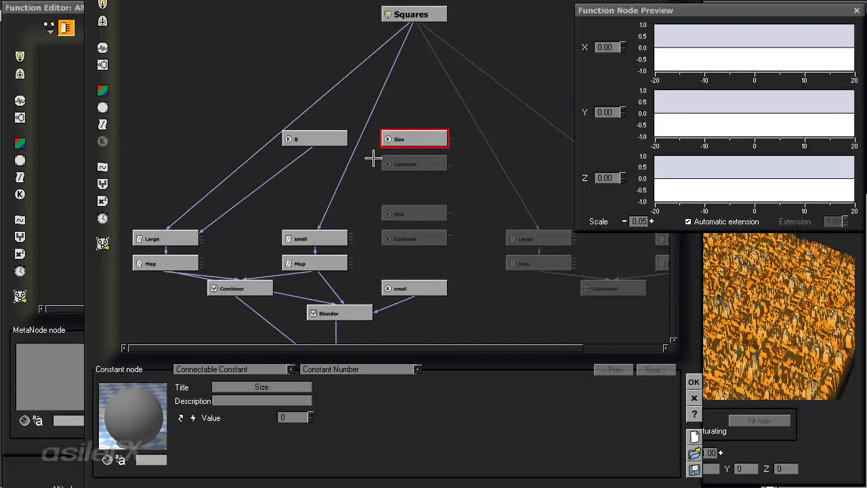
# - Move the upper Size node up and aside, and place the extracted 8 constant above the upper Contrast node
pyautogui.moveTo(333, 140); pyautogui.dragTo(383, 114)
pyautogui.moveTo(411, 140); pyautogui.dragTo(436, 114)
pyautogui.moveTo(382, 113); pyautogui.dragTo(451, 114)
pyautogui.moveTo(412, 77); pyautogui.dragTo(515, 28)
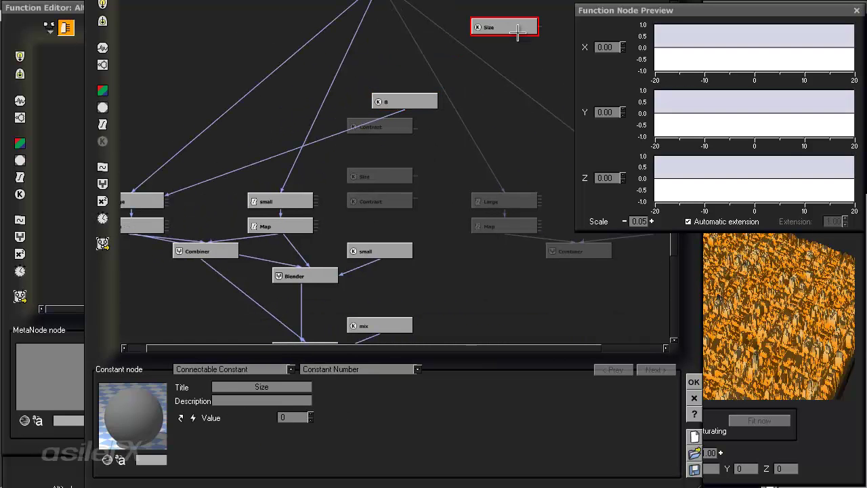
pyautogui.moveTo(418, 102); pyautogui.dragTo(407, 79)
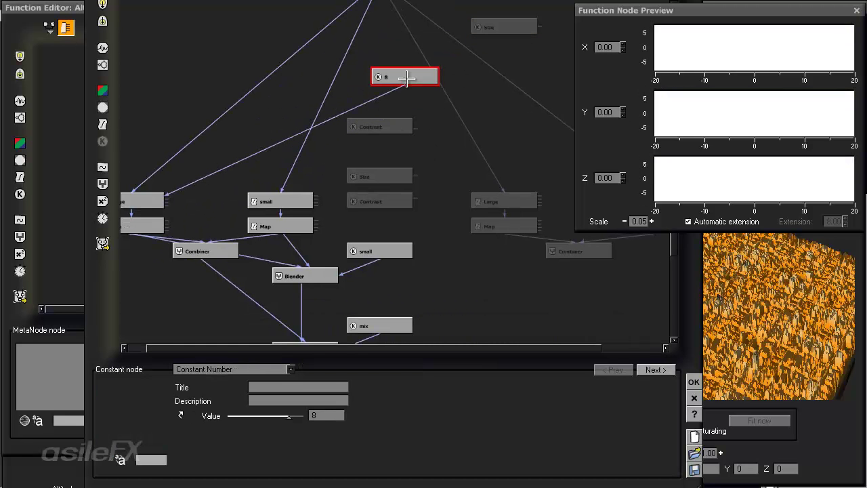
# - Extract the original Large Smooth clip's Brightness into a constant node and stack it directly below the 8 constant
pyautogui.click(149, 201)
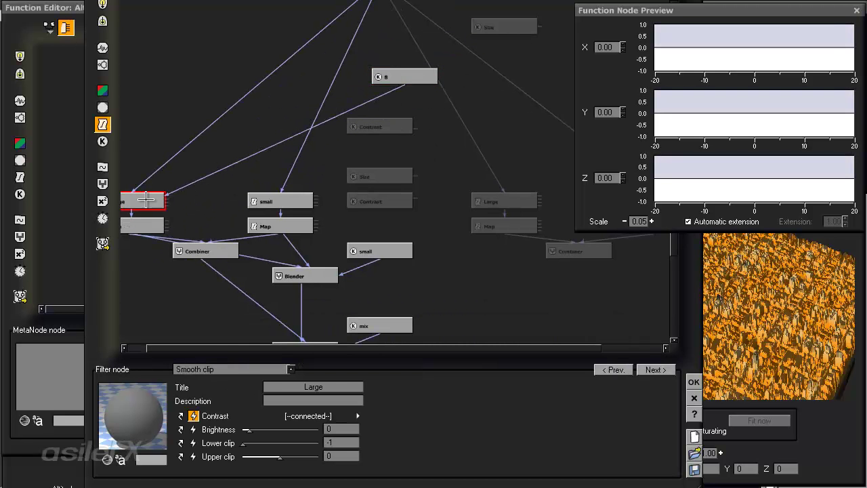
pyautogui.click(193, 429)
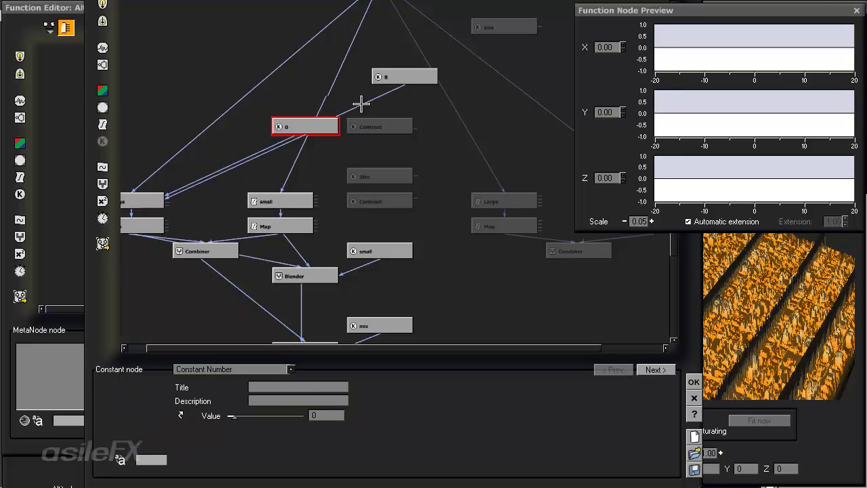
pyautogui.moveTo(361, 104); pyautogui.dragTo(404, 60)
pyautogui.moveTo(419, 101); pyautogui.dragTo(385, 86)
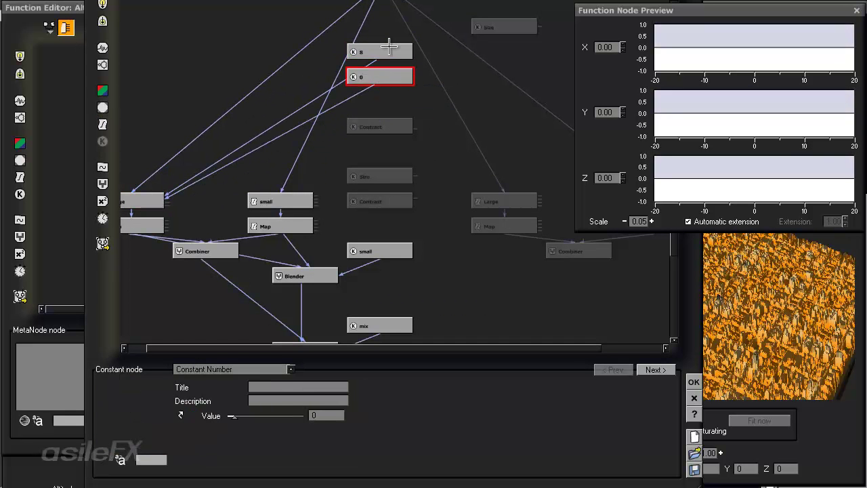
# - Title the 8 constant node Contrast and the 0 constant node below it Size
pyautogui.click(389, 47)
pyautogui.click(317, 387)
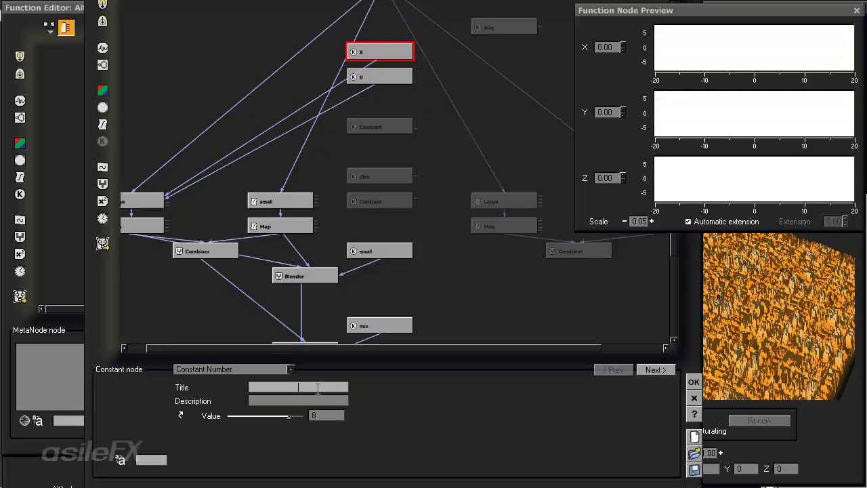
pyautogui.write('st')
pyautogui.press('Return')
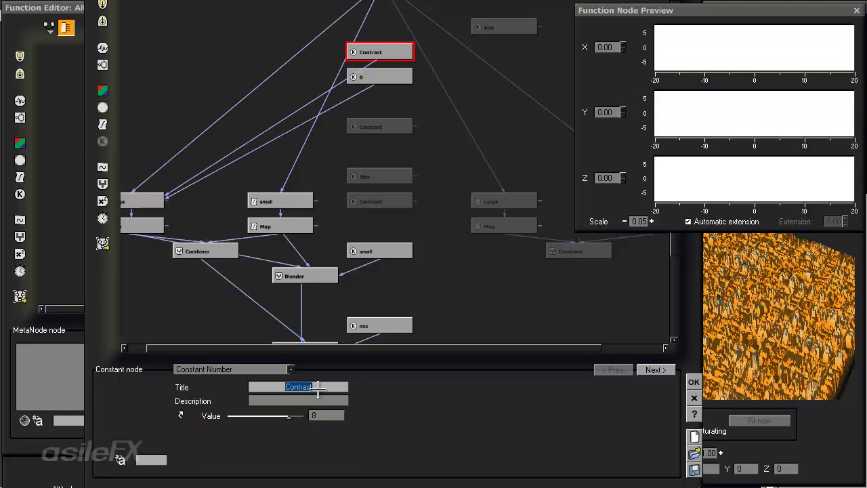
pyautogui.click(405, 75)
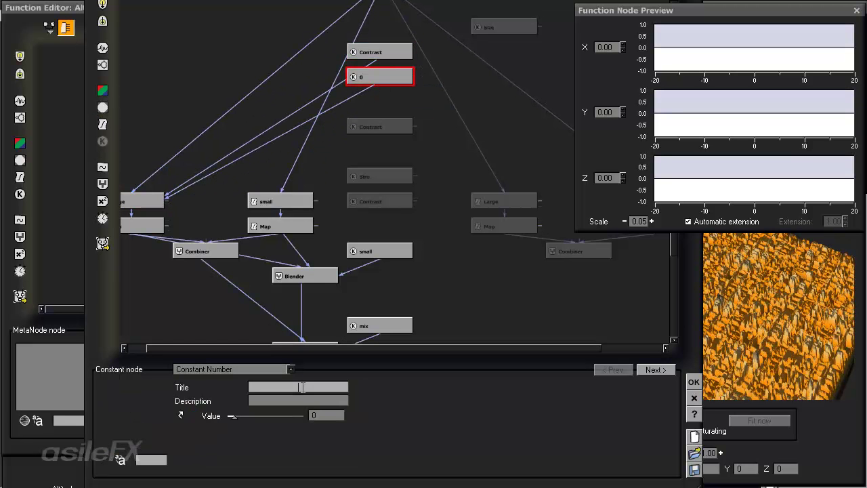
pyautogui.press('Return')
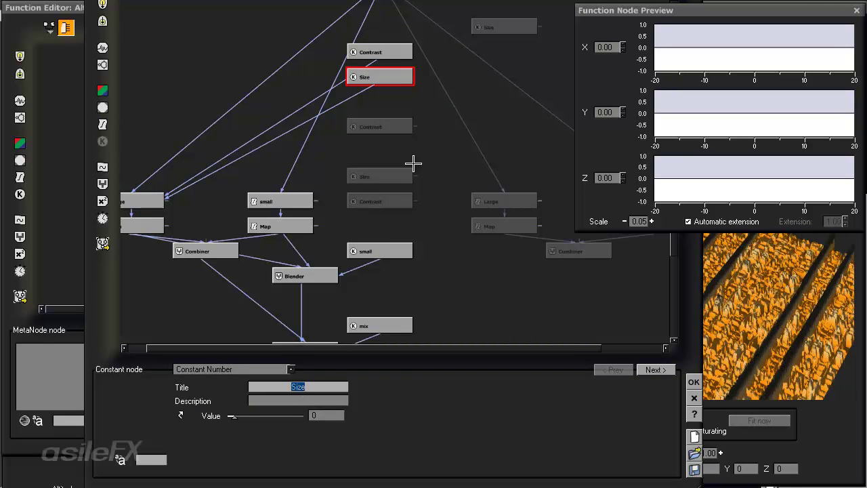
# - Extract the small Smooth clip's Contrast and Brightness settings into their own constant nodes
pyautogui.click(391, 52)
pyautogui.moveTo(410, 98); pyautogui.dragTo(451, 93, button='middle')
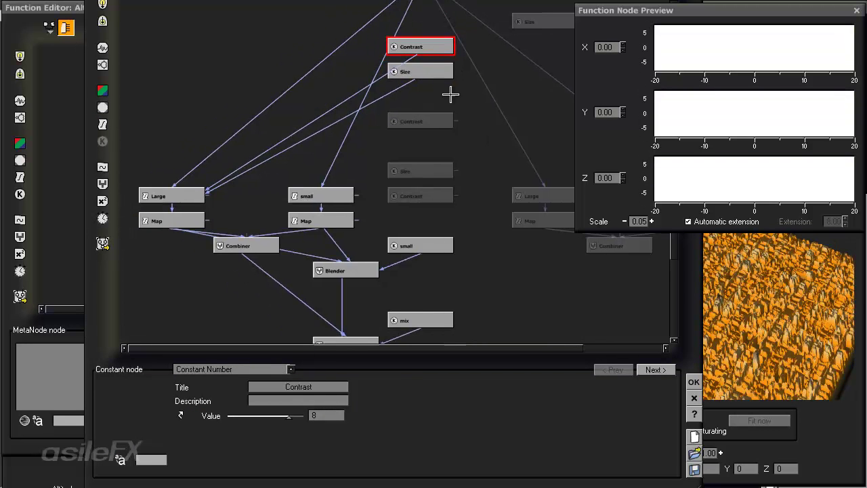
pyautogui.click(428, 71)
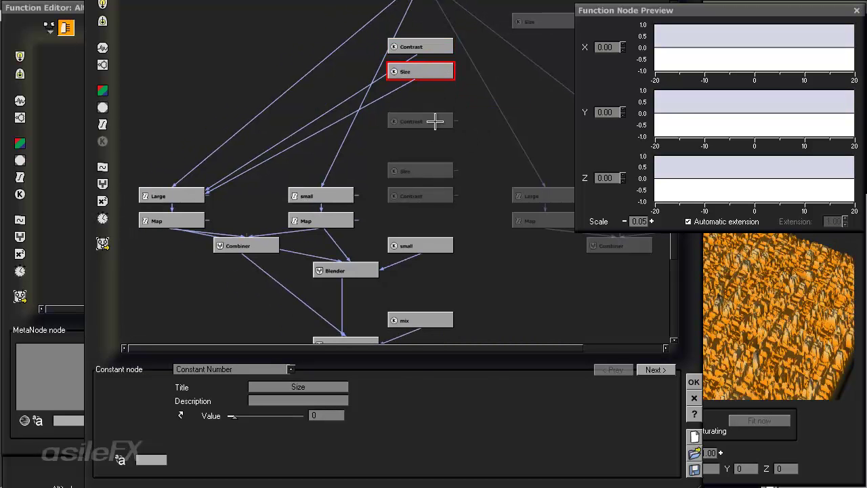
pyautogui.click(351, 196)
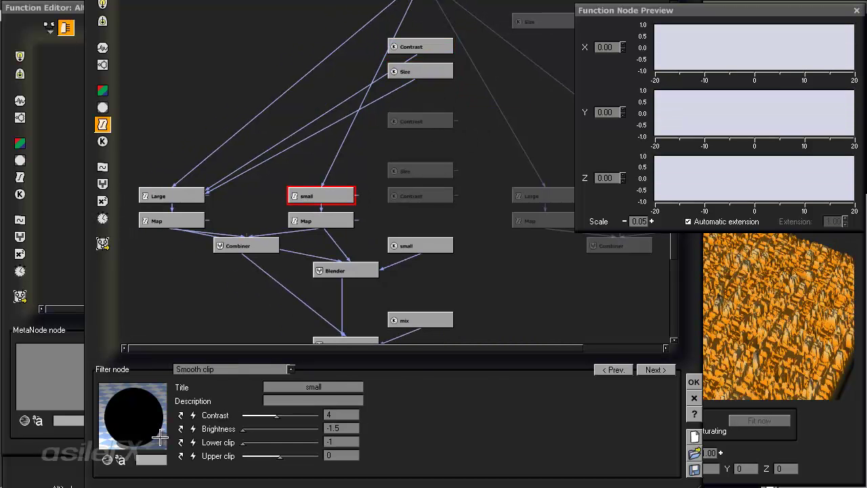
pyautogui.click(193, 414)
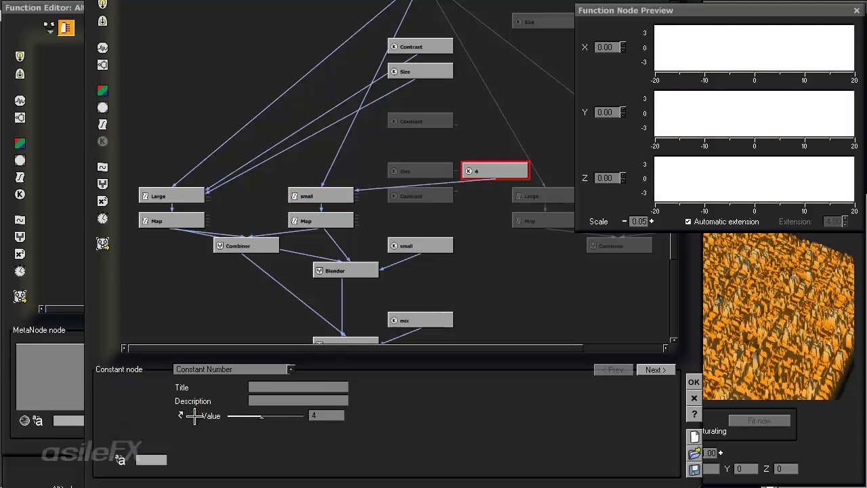
pyautogui.click(339, 197)
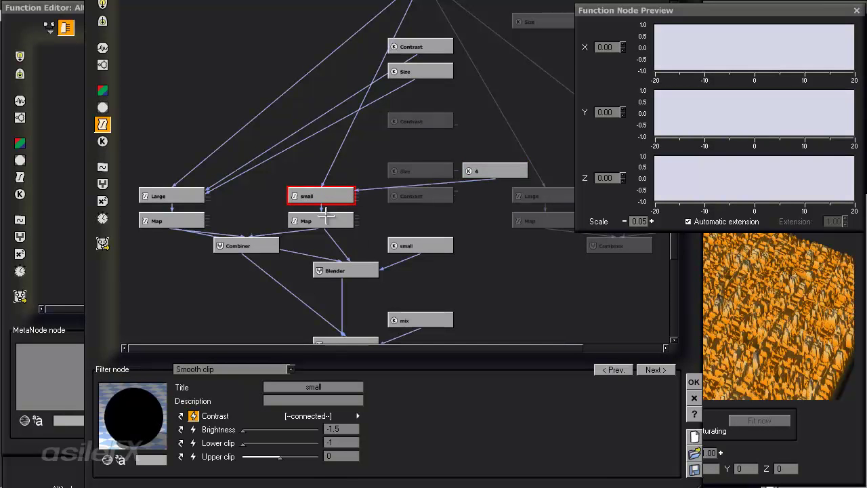
pyautogui.click(193, 429)
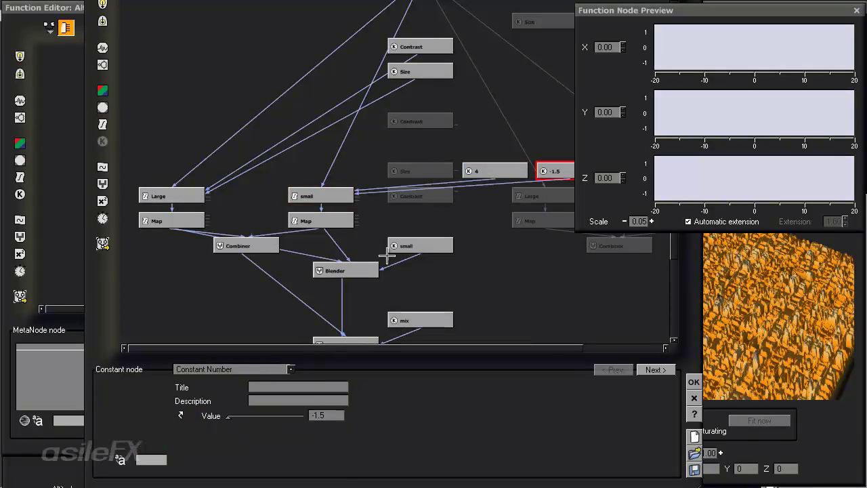
# - Delete the leftover unconnected Size and Contrast constant nodes, including the Size node set off to the side
pyautogui.moveTo(467, 199); pyautogui.dragTo(430, 234, button='middle')
pyautogui.moveTo(428, 234); pyautogui.dragTo(390, 193)
pyautogui.click(403, 242)
pyautogui.moveTo(403, 243); pyautogui.dragTo(382, 203)
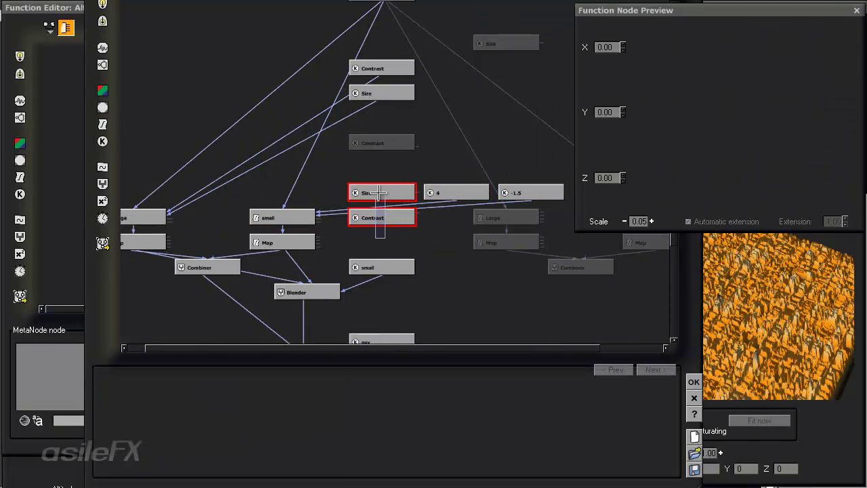
pyautogui.press('Delete')
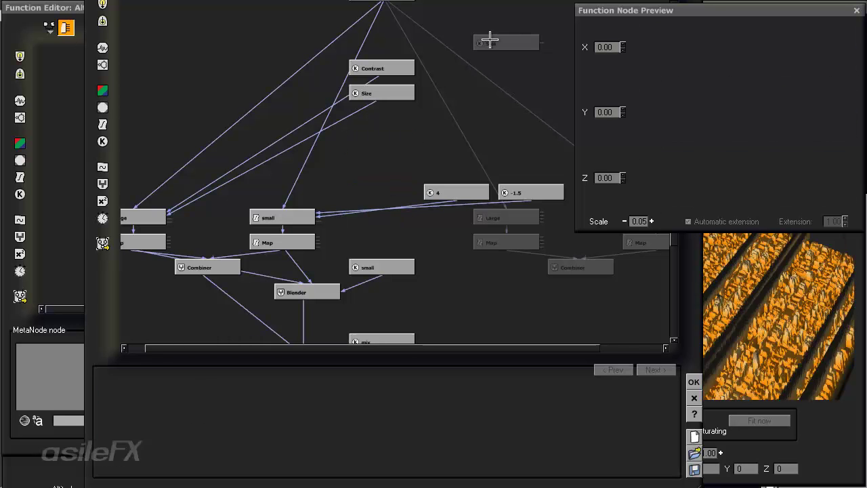
pyautogui.click(489, 41)
pyautogui.press('Delete')
# - Stack the 4 constant directly above the -1.5 constant, in line beneath the Size node
pyautogui.click(510, 192)
pyautogui.moveTo(510, 192); pyautogui.dragTo(360, 193)
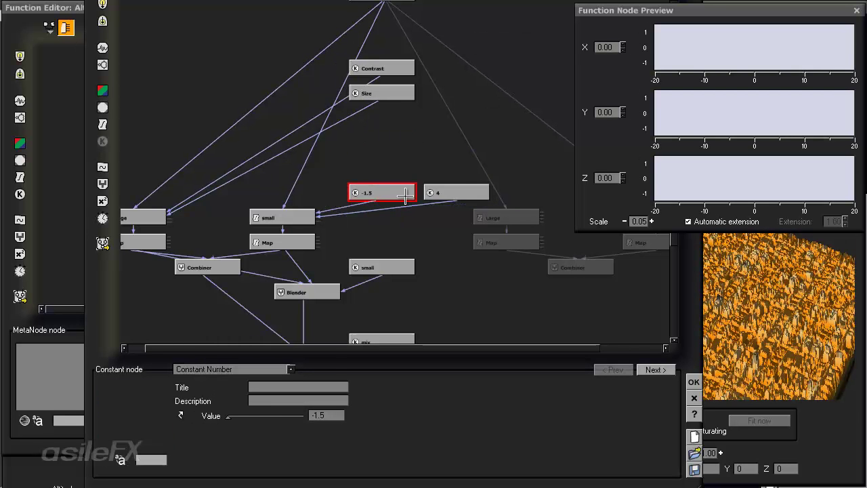
pyautogui.moveTo(447, 193); pyautogui.dragTo(373, 167)
pyautogui.moveTo(443, 158); pyautogui.dragTo(460, 158, button='middle')
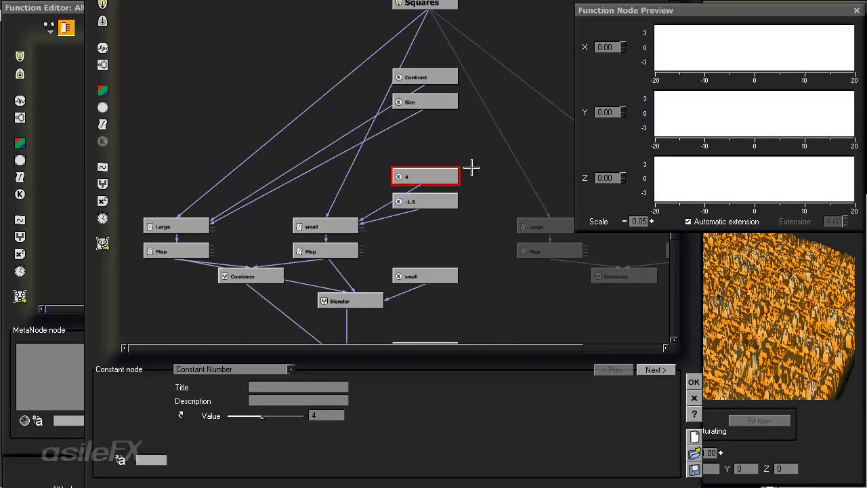
# - Add a Multiply (aX) filter node just below the Size constant and set its Multiply by value to 0.25
pyautogui.moveTo(441, 244); pyautogui.dragTo(348, 265, button='middle')
pyautogui.rightClick(357, 147)
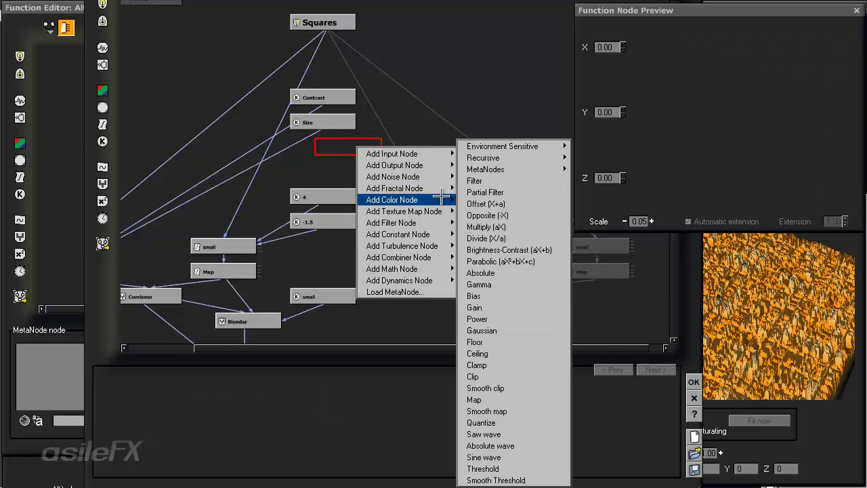
pyautogui.moveTo(435, 258)
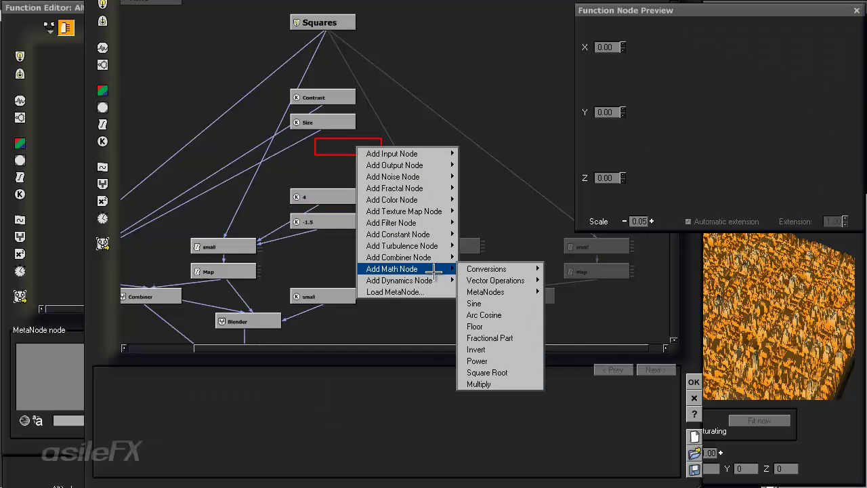
pyautogui.moveTo(434, 223)
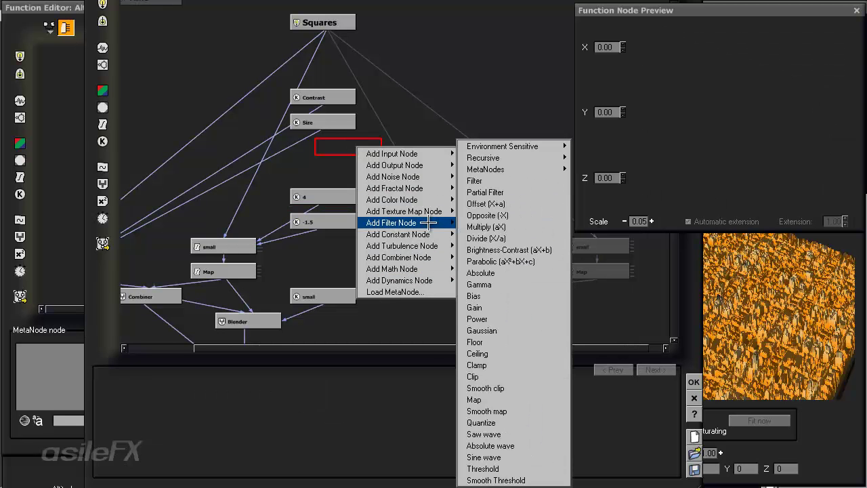
pyautogui.click(486, 226)
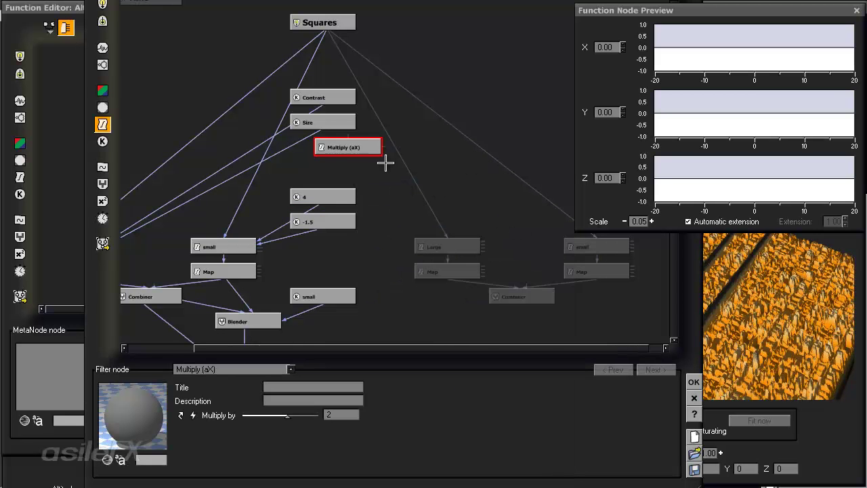
pyautogui.click(339, 413)
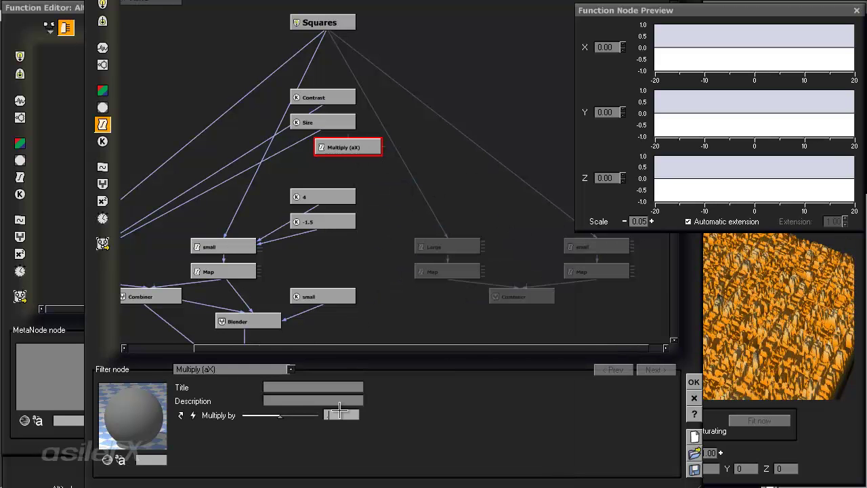
pyautogui.press('Return')
# - Rearrange the titled constants so that Size sits above Contrast, beneath the Squares input
pyautogui.click(322, 122)
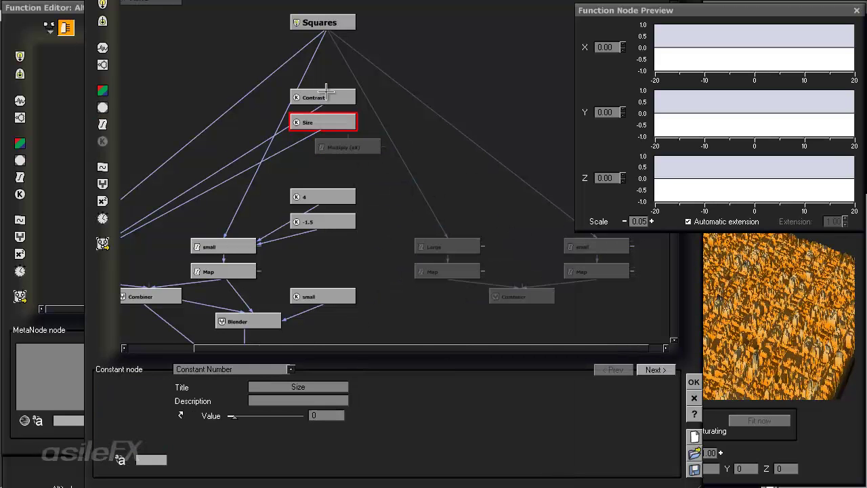
pyautogui.moveTo(323, 122); pyautogui.dragTo(346, 148)
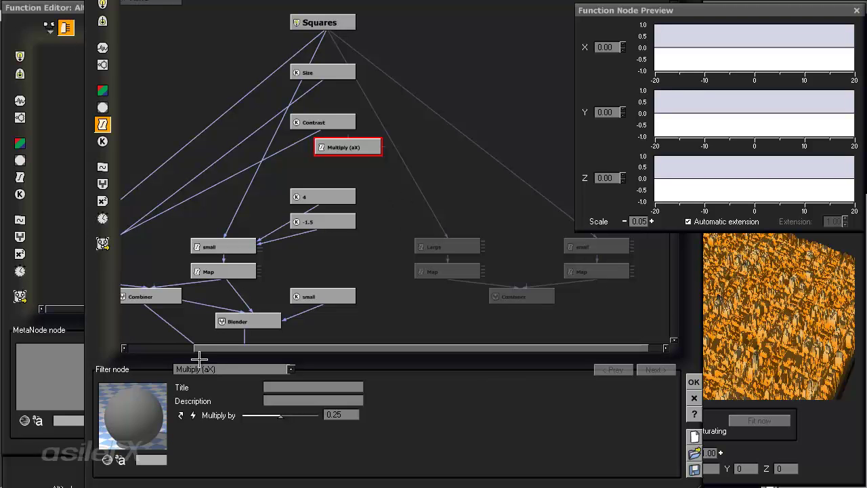
# - Extract the Multiply (aX) node's factor into a constant node and move both nodes up beside Size
pyautogui.click(193, 414)
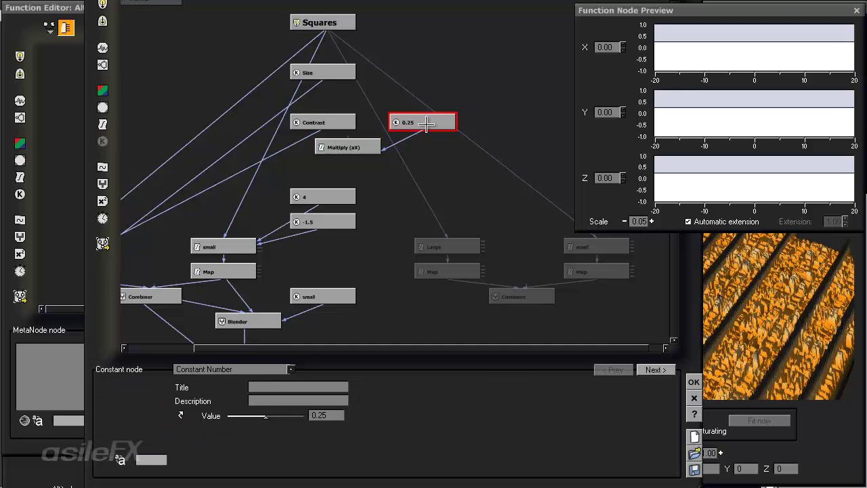
pyautogui.moveTo(422, 124); pyautogui.dragTo(453, 132)
pyautogui.moveTo(351, 138); pyautogui.dragTo(396, 86)
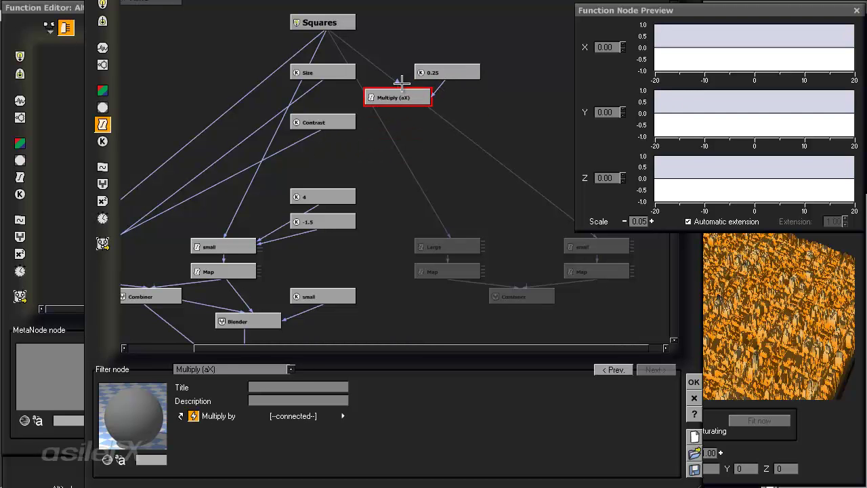
# - Connect the Size constant to the Multiply (aX) node, shift the filter closer beneath Size, and inspect the link between them
pyautogui.moveTo(338, 74); pyautogui.dragTo(340, 60)
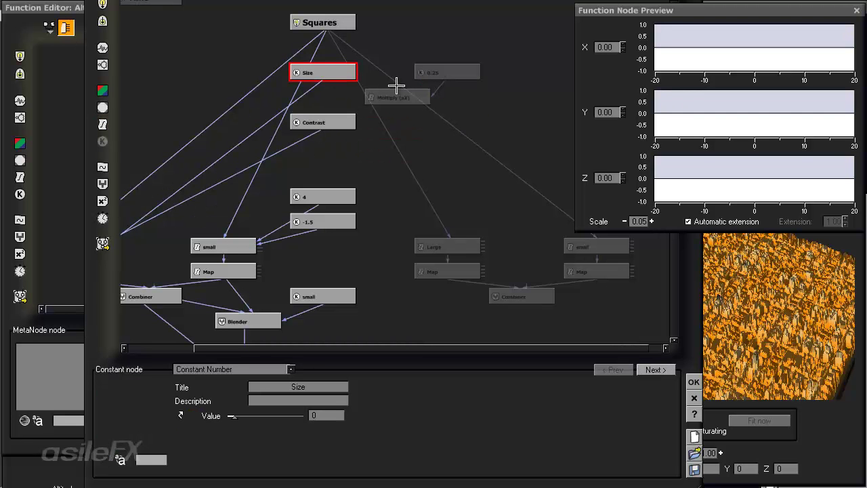
pyautogui.moveTo(420, 97); pyautogui.dragTo(396, 98)
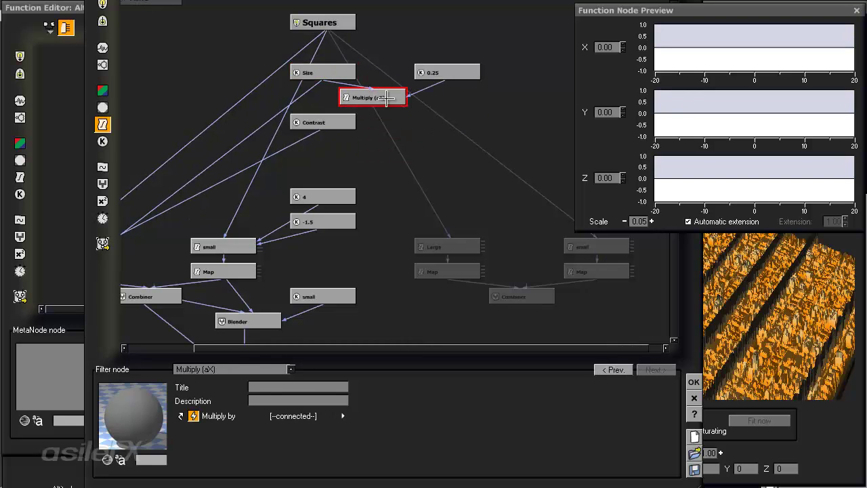
pyautogui.click(342, 76)
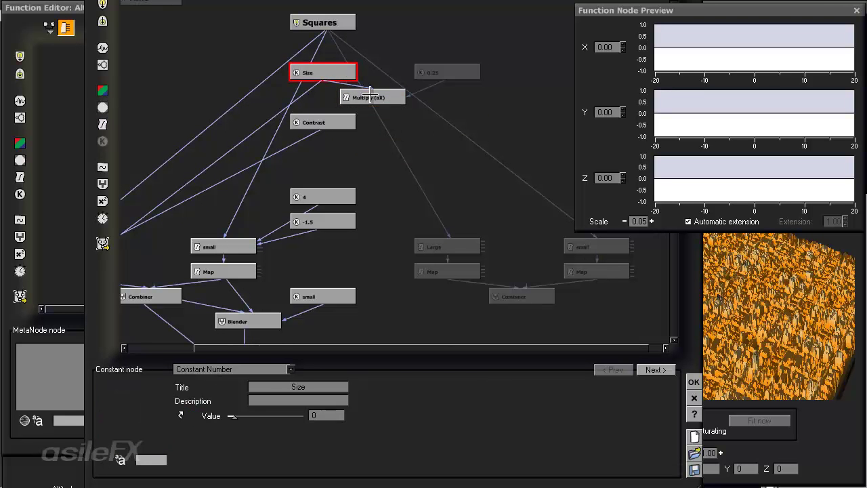
pyautogui.click(376, 100)
pyautogui.click(345, 82)
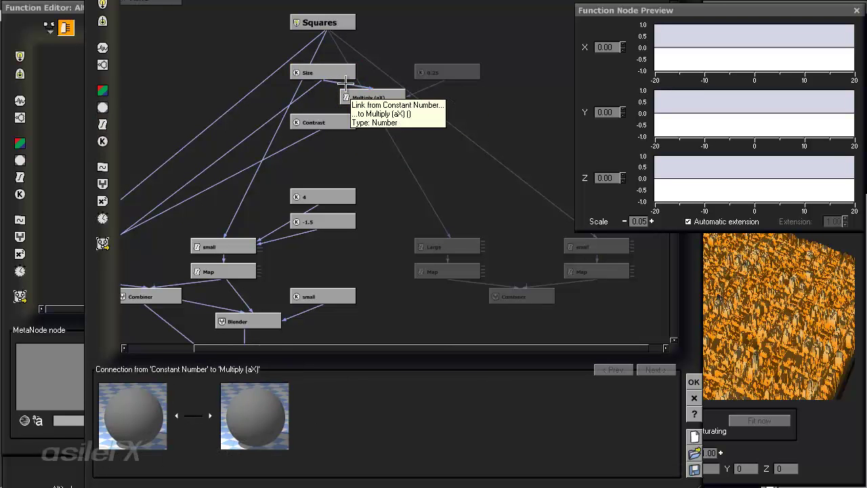
pyautogui.click(347, 97)
# - Set the Size constant's value to 1 and compare its preview with the output of the Multiply (aX) node
pyautogui.click(347, 74)
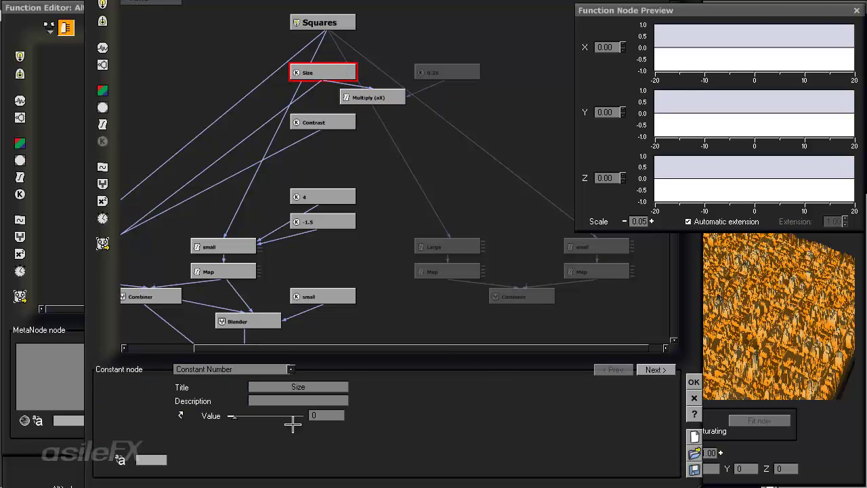
pyautogui.click(328, 416)
pyautogui.write('1')
pyautogui.press('Return')
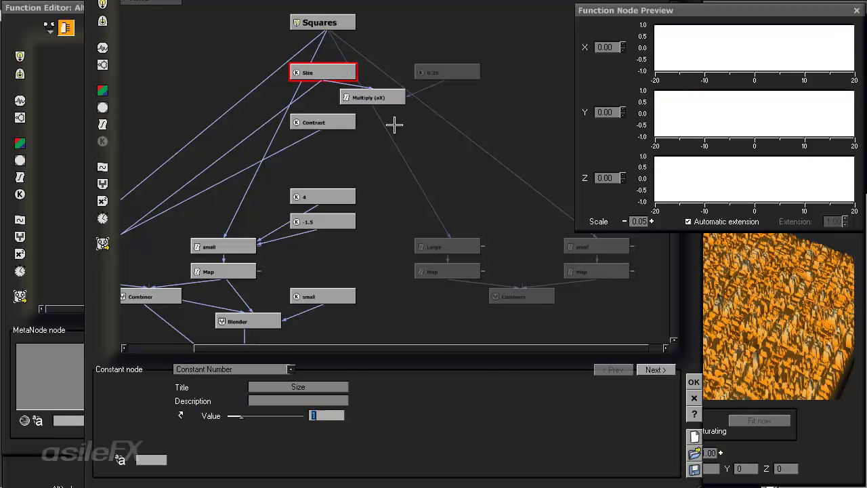
pyautogui.click(397, 102)
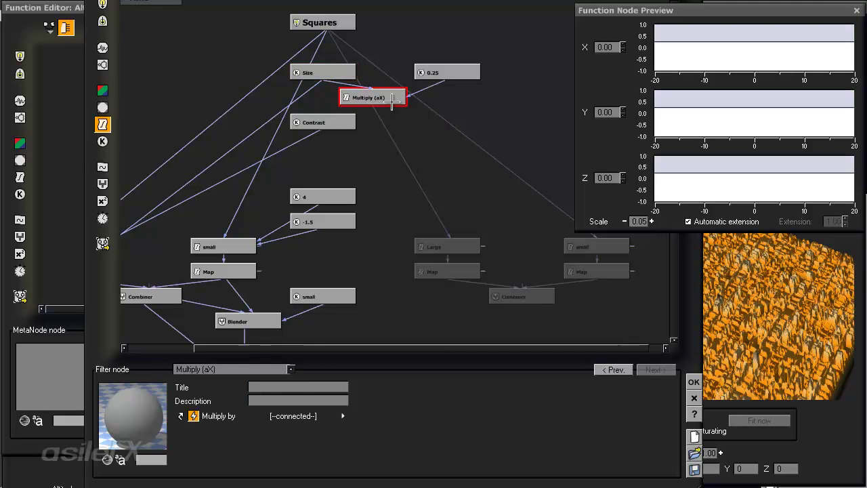
pyautogui.click(350, 84)
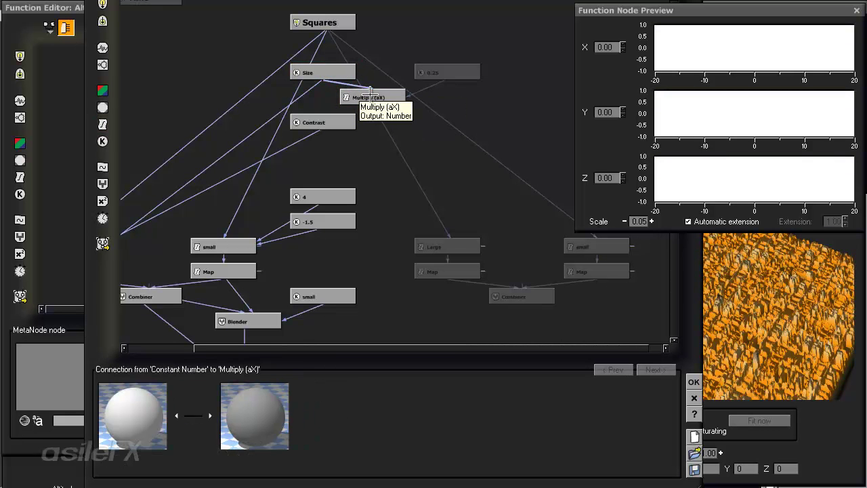
pyautogui.click(381, 103)
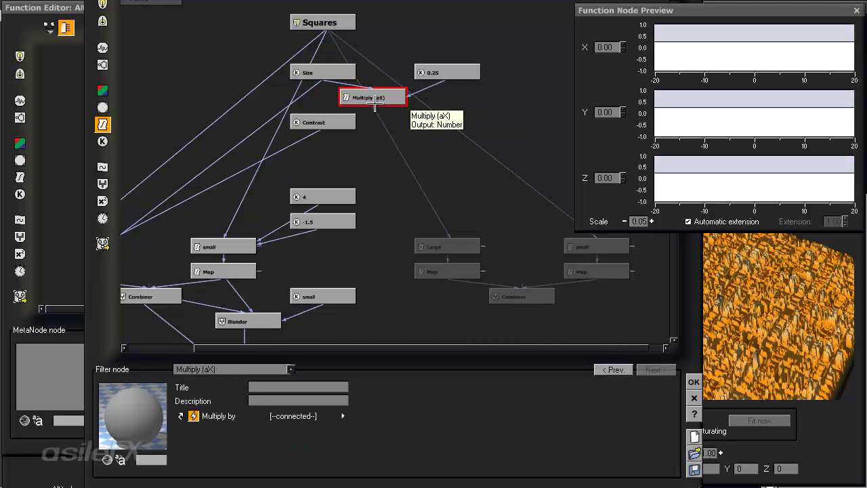
# - Reset the Size constant's value to 0 and check the Multiply (aX) node's preview
pyautogui.click(318, 73)
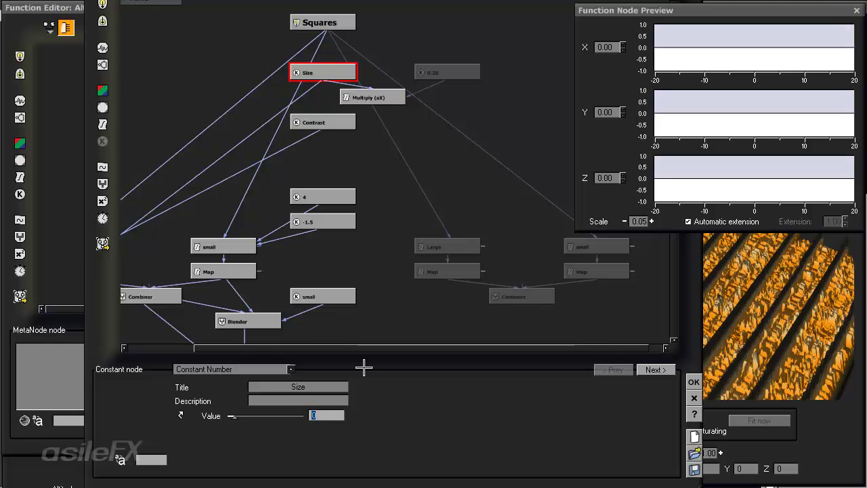
pyautogui.click(390, 98)
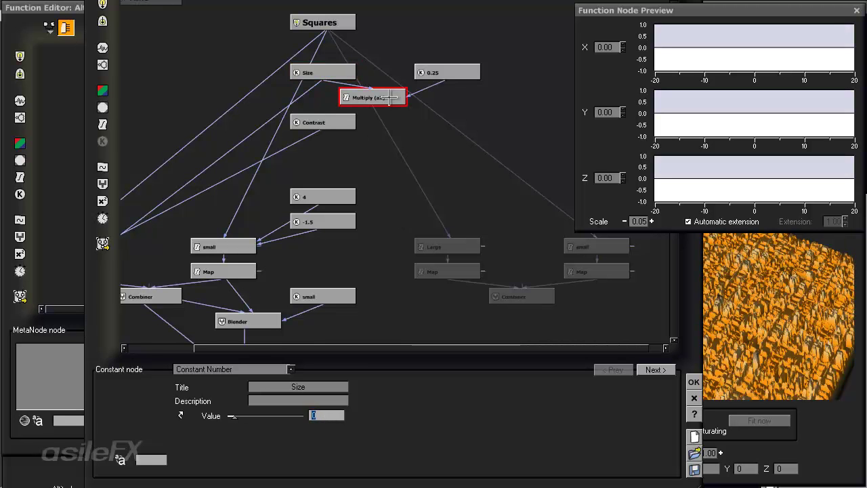
pyautogui.click(344, 94)
pyautogui.click(321, 416)
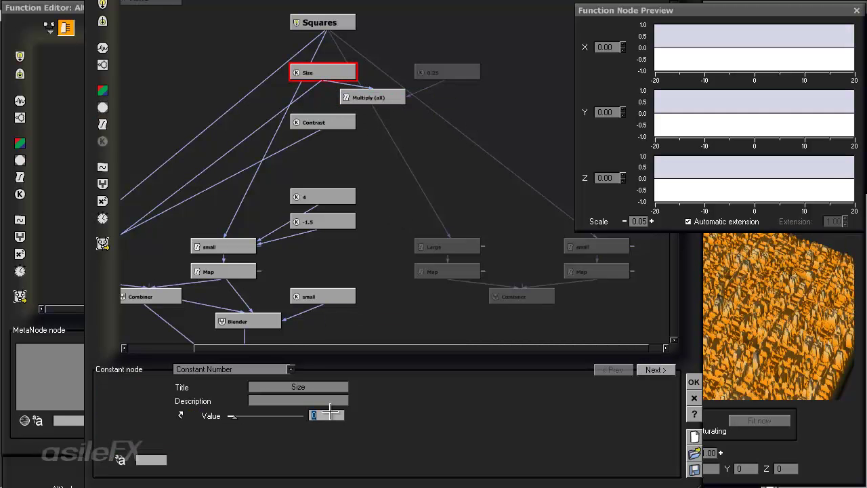
# - Set the Size constant's value to .1 and check the Multiply (aX) node's preview
pyautogui.write('1')
pyautogui.press('Return')
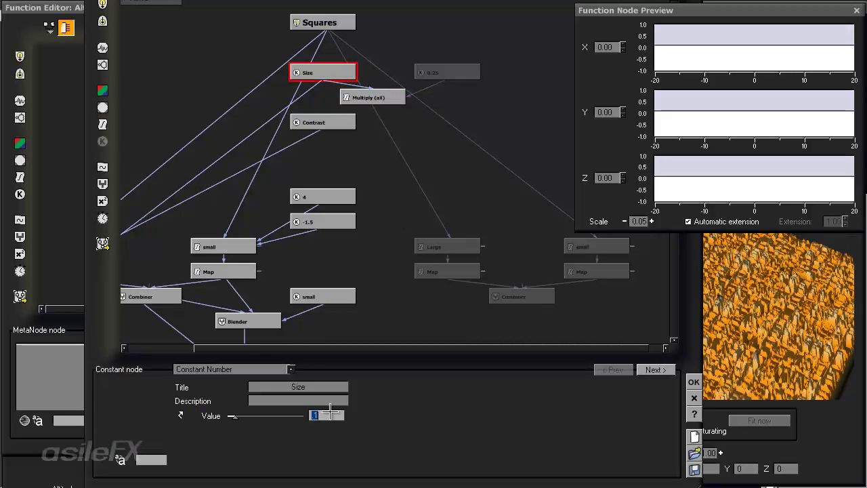
pyautogui.click(377, 98)
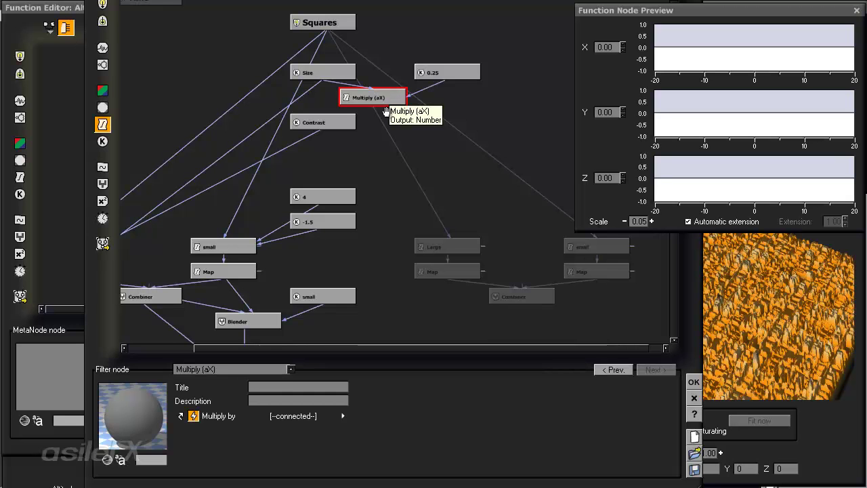
# - Set the Size constant's value to 1 and check the resulting Multiply (aX) preview
pyautogui.click(311, 85)
pyautogui.click(326, 416)
pyautogui.write('1')
pyautogui.press('Return')
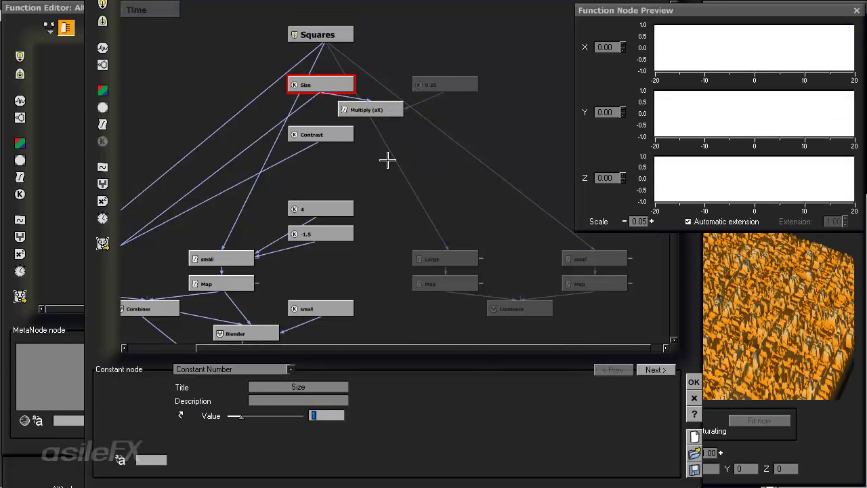
pyautogui.moveTo(522, 123); pyautogui.dragTo(507, 138, button='middle')
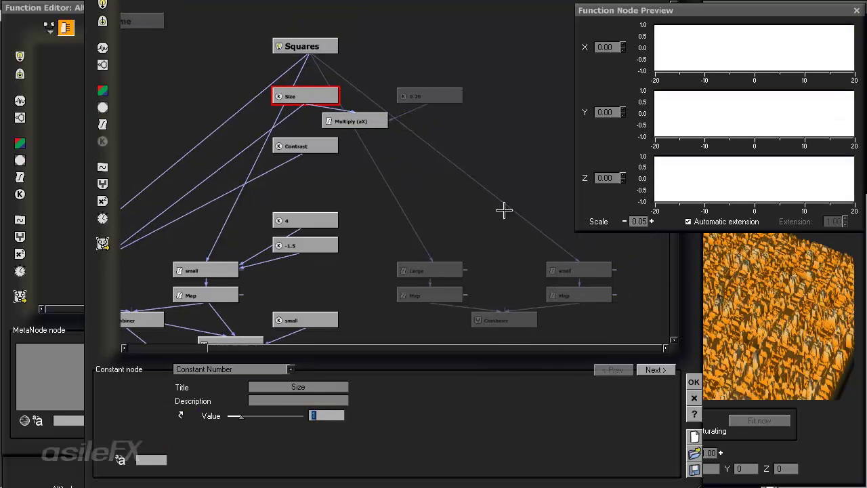
pyautogui.moveTo(387, 129); pyautogui.dragTo(515, 165, button='middle')
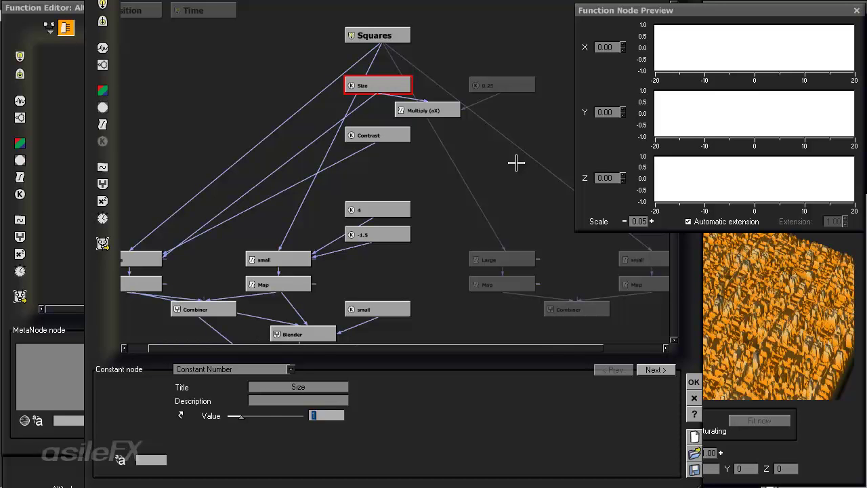
pyautogui.click(441, 111)
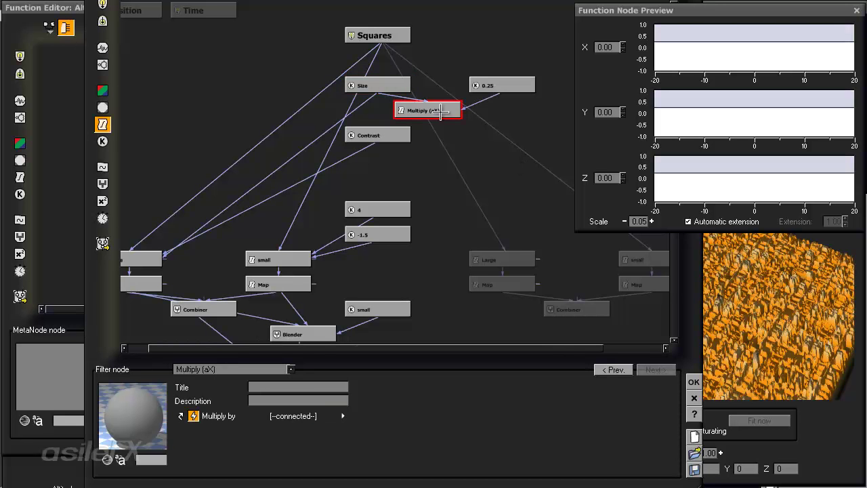
# - Move the Multiply (aX) filter beneath Contrast and feed it from the Contrast constant instead of Size
pyautogui.click(387, 136)
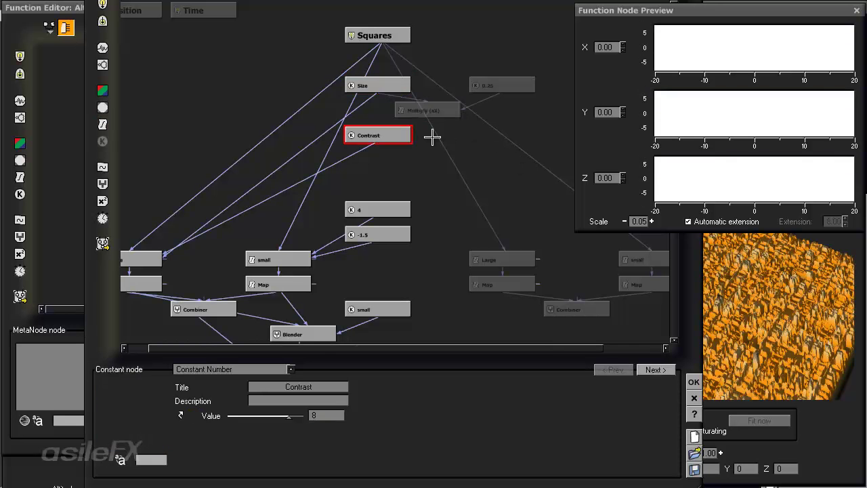
pyautogui.moveTo(427, 112); pyautogui.dragTo(465, 174)
pyautogui.moveTo(394, 99); pyautogui.dragTo(376, 141)
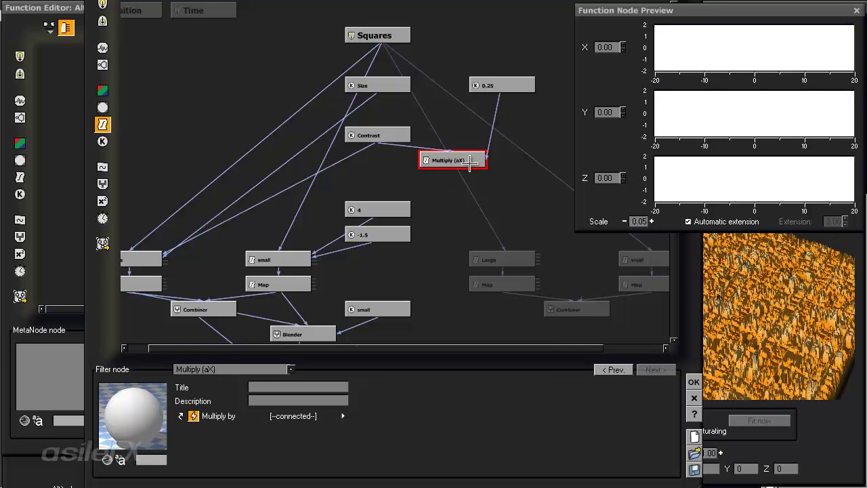
pyautogui.moveTo(470, 165); pyautogui.dragTo(456, 166)
pyautogui.moveTo(499, 186); pyautogui.dragTo(446, 184, button='right')
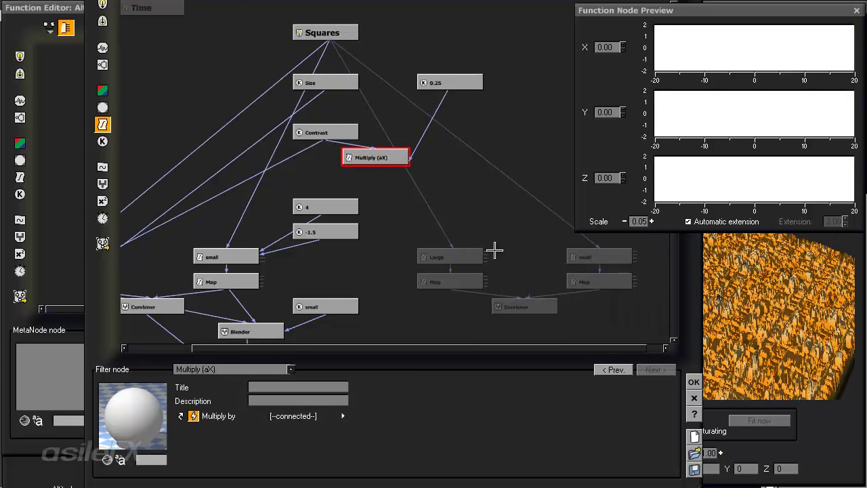
# - Connect the right-hand Large Smooth clip's Brightness to Size and its Contrast to Multiply (aX), and compare the Multiply and Contrast previews
pyautogui.moveTo(390, 257); pyautogui.dragTo(462, 215, button='right')
pyautogui.click(466, 245)
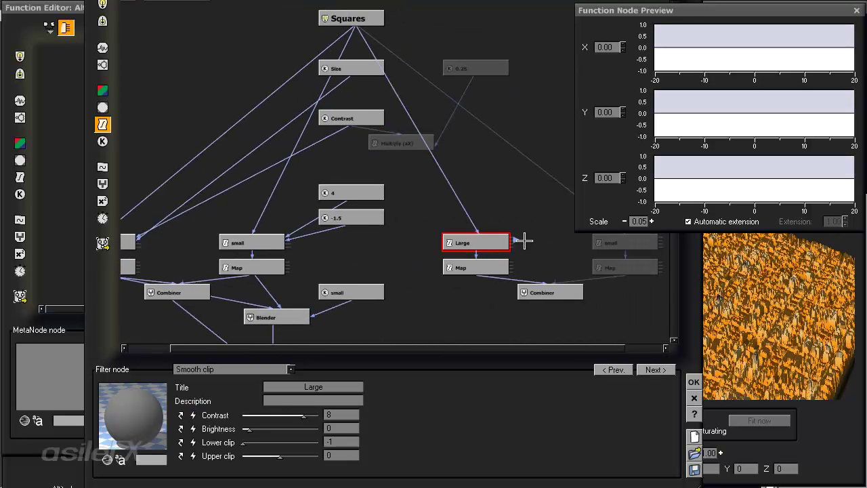
pyautogui.moveTo(519, 240); pyautogui.dragTo(351, 75)
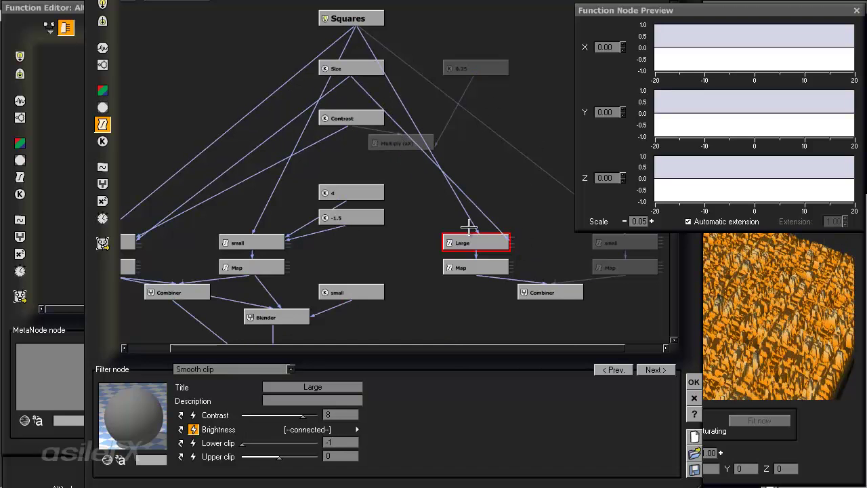
pyautogui.moveTo(484, 256); pyautogui.dragTo(449, 257, button='middle')
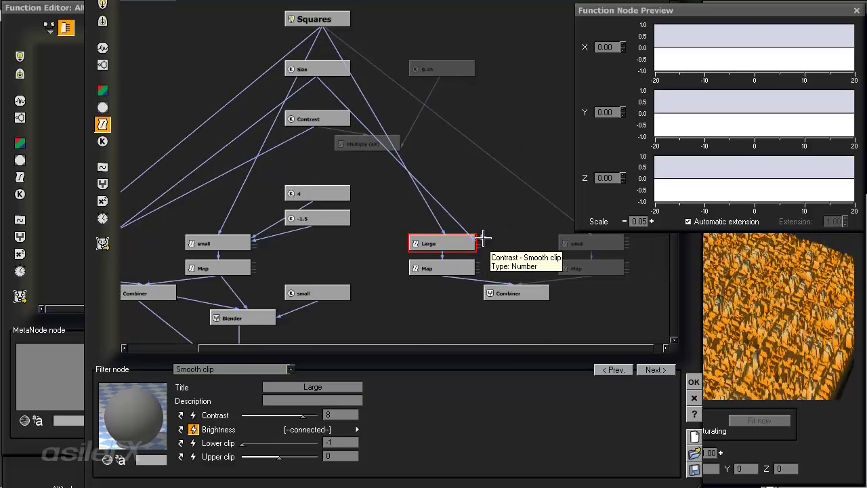
pyautogui.moveTo(484, 237); pyautogui.dragTo(360, 142)
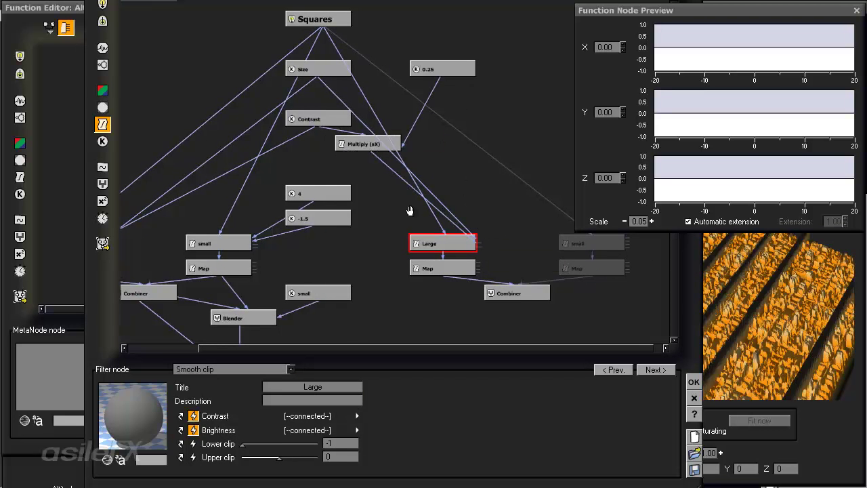
pyautogui.click(429, 163)
pyautogui.moveTo(429, 162); pyautogui.dragTo(455, 163)
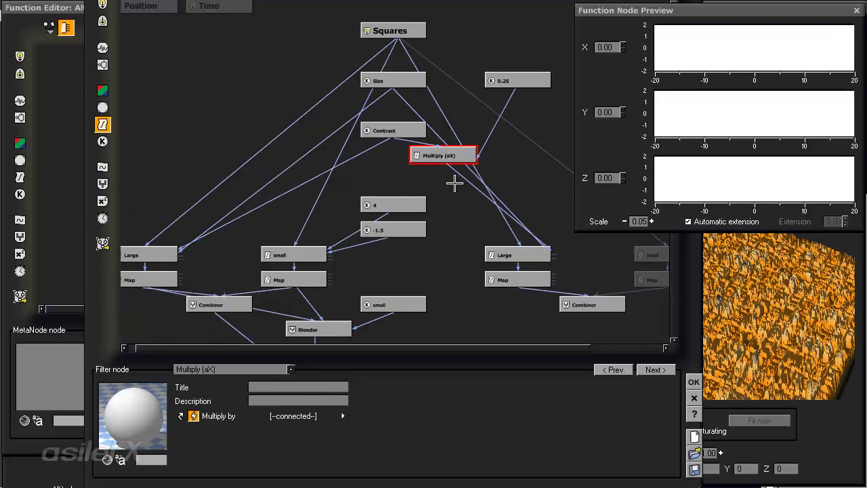
pyautogui.click(420, 132)
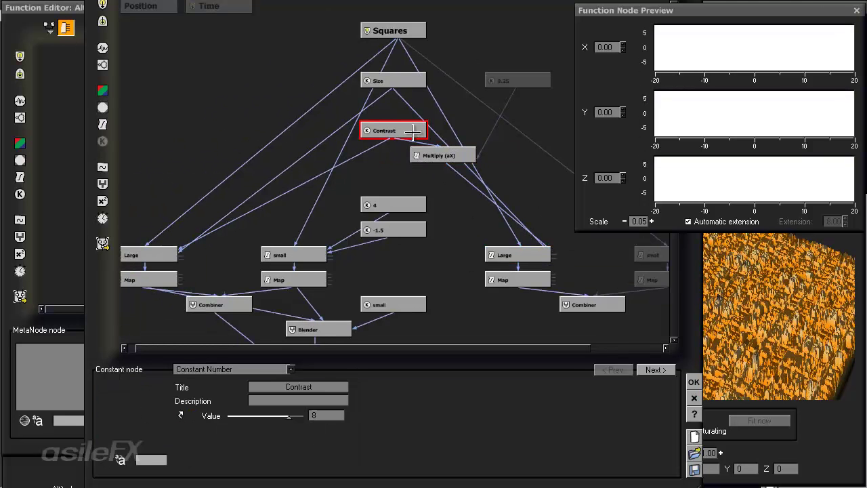
pyautogui.click(453, 200)
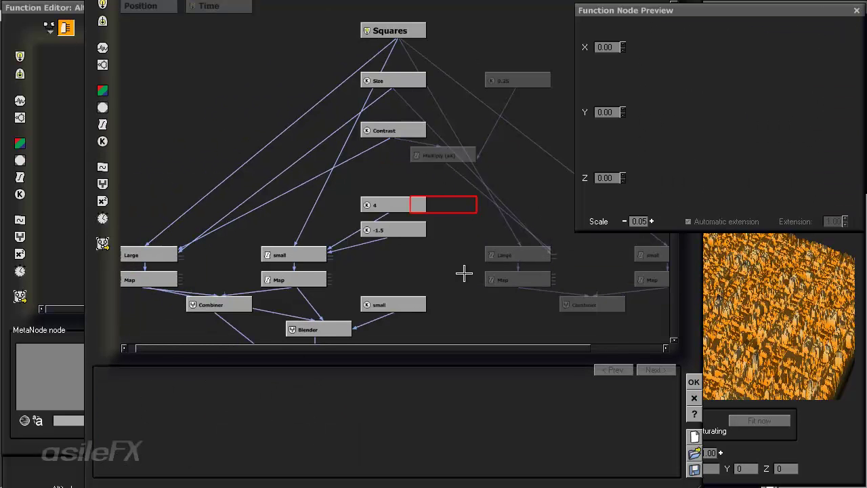
# - Feed the right-hand small Smooth clip's Brightness from the existing -1.5 constant and delete the duplicate constant extracted from it
pyautogui.moveTo(498, 266); pyautogui.dragTo(375, 214, button='middle')
pyautogui.moveTo(524, 214); pyautogui.dragTo(472, 208, button='middle')
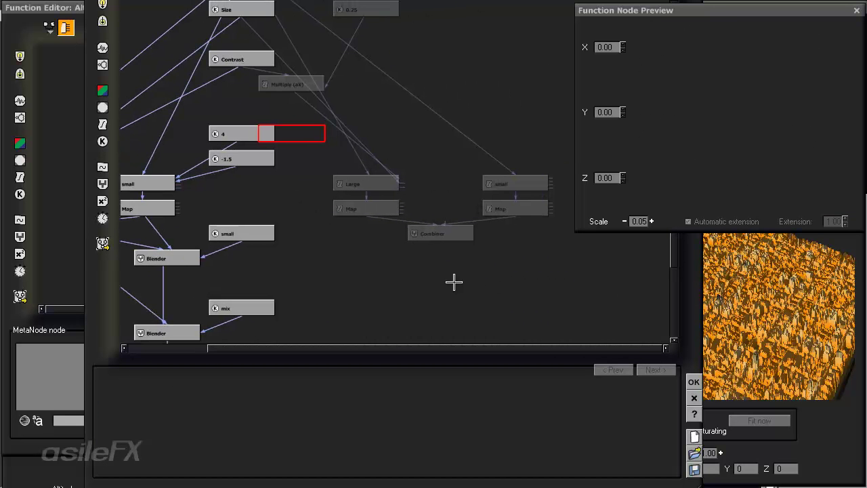
pyautogui.click(527, 188)
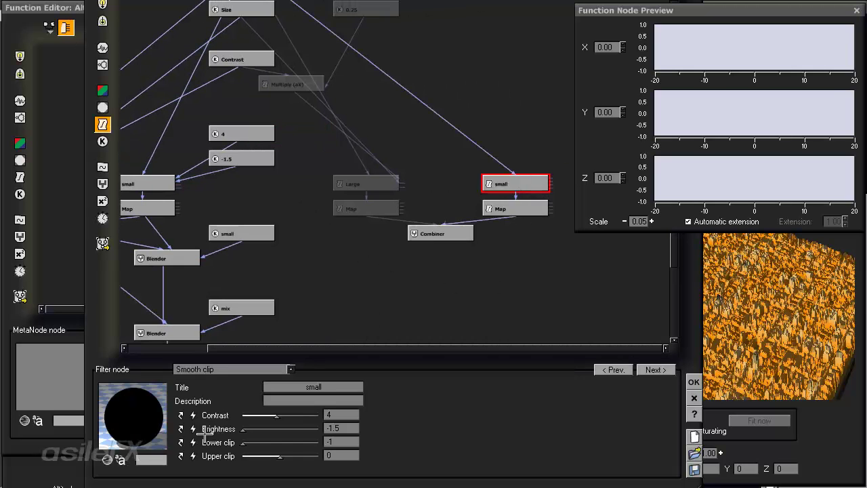
pyautogui.click(195, 427)
pyautogui.moveTo(525, 167); pyautogui.dragTo(430, 167, button='middle')
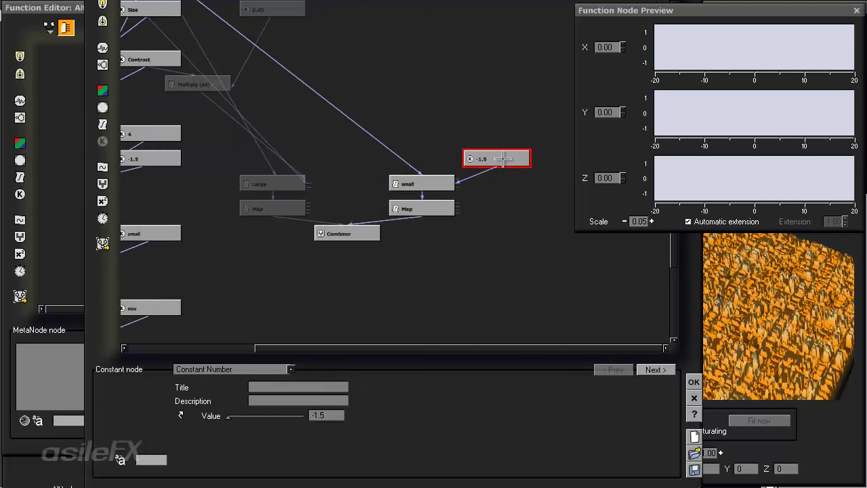
pyautogui.moveTo(504, 160); pyautogui.dragTo(324, 120)
pyautogui.moveTo(346, 136); pyautogui.dragTo(442, 149, button='middle')
pyautogui.moveTo(419, 129); pyautogui.dragTo(250, 172)
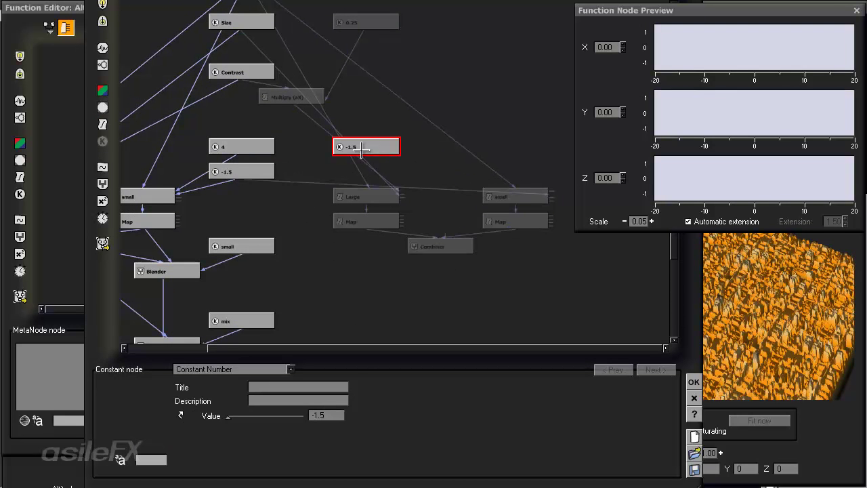
pyautogui.press('Delete')
# - Feed the right-hand small Smooth clip's Contrast from the existing 4 constant and delete the duplicate extracted constant
pyautogui.click(532, 197)
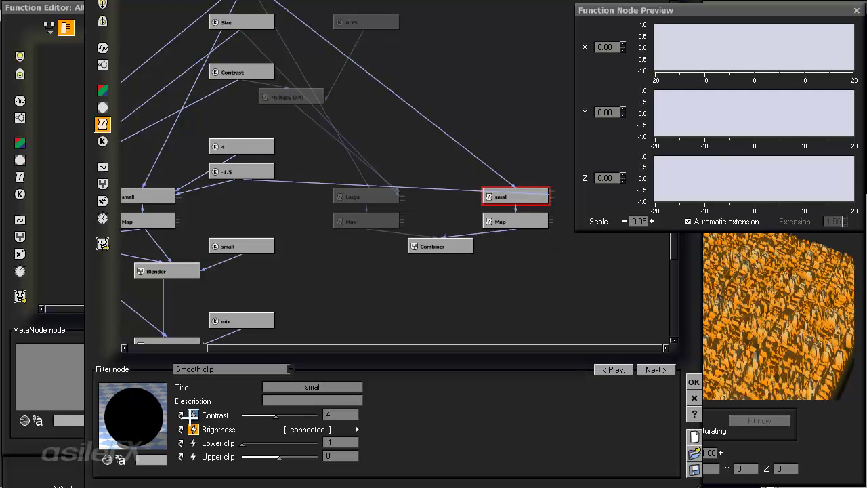
pyautogui.click(193, 415)
pyautogui.moveTo(573, 161); pyautogui.dragTo(444, 159, button='middle')
pyautogui.moveTo(466, 169); pyautogui.dragTo(203, 143)
pyautogui.moveTo(366, 149); pyautogui.dragTo(432, 165, button='middle')
pyautogui.moveTo(528, 194); pyautogui.dragTo(174, 164)
pyautogui.press('Delete')
pyautogui.moveTo(374, 120); pyautogui.dragTo(508, 141, button='middle')
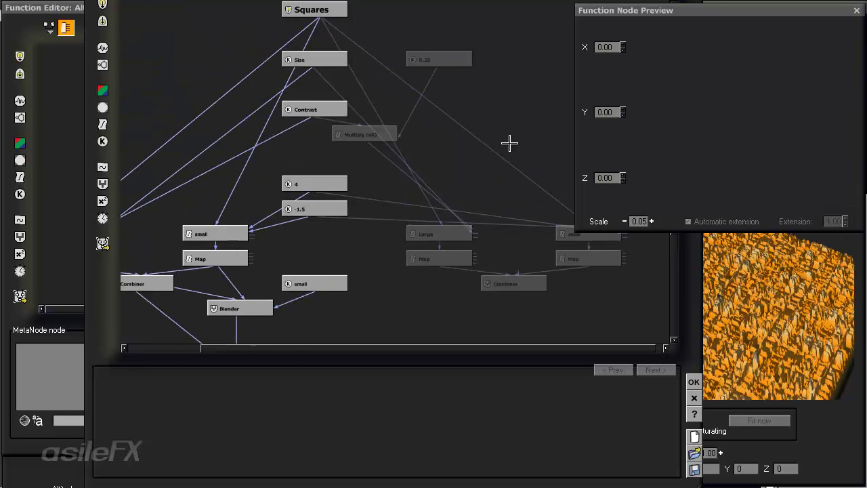
# - Move the 4 constant under Contrast and insert a Multiply (aX) filter, driven by the 0.25 constant, on its link to the right-hand small clip
pyautogui.moveTo(321, 180); pyautogui.dragTo(323, 156)
pyautogui.click(356, 131)
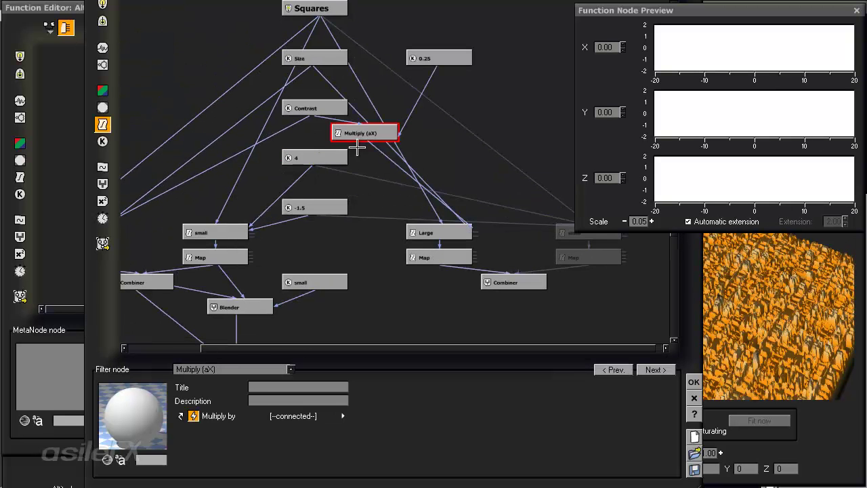
pyautogui.click(382, 181)
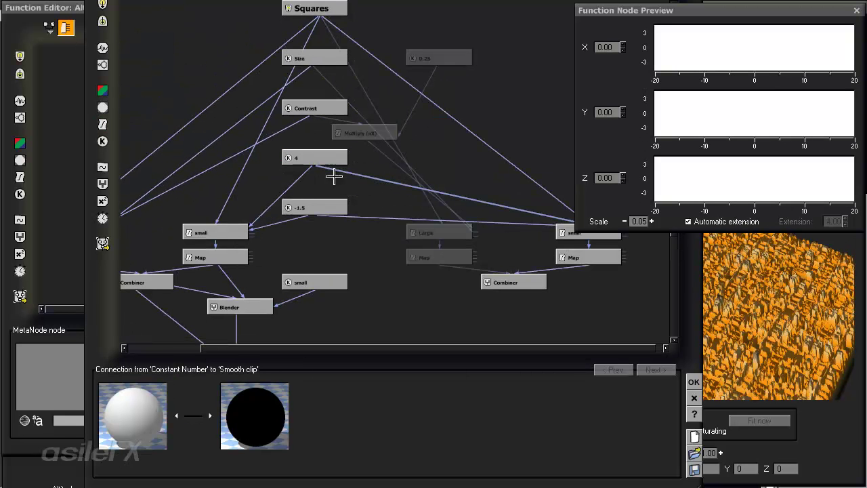
pyautogui.click(102, 124)
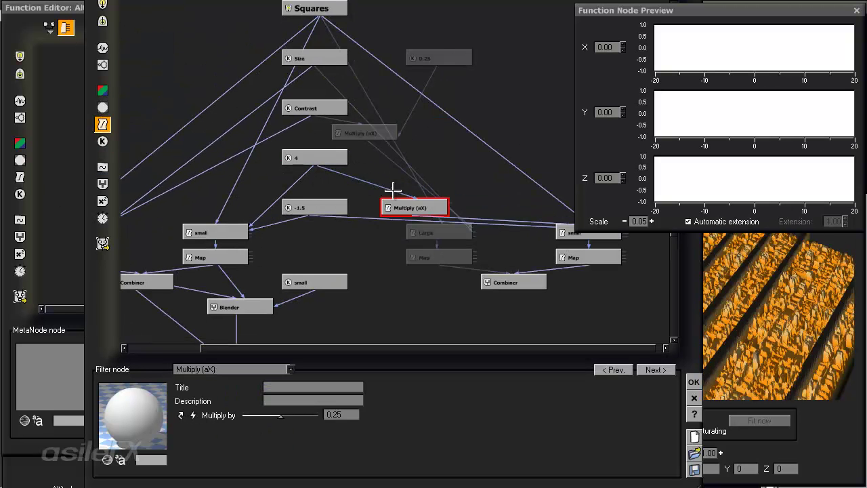
pyautogui.moveTo(415, 205); pyautogui.dragTo(439, 59)
# - Convert the 0.25 constant into a connectable Constant Number with a value of .25 and check its effect on Multiply (aX)
pyautogui.click(444, 58)
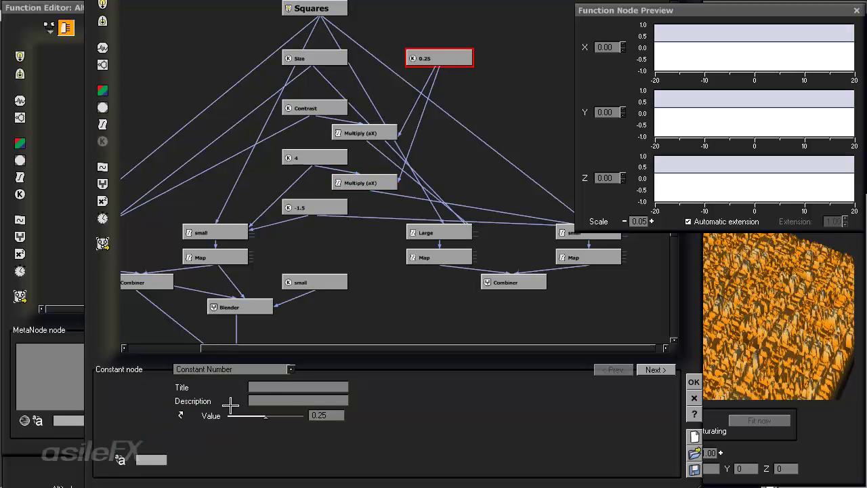
pyautogui.click(278, 370)
pyautogui.moveTo(271, 381)
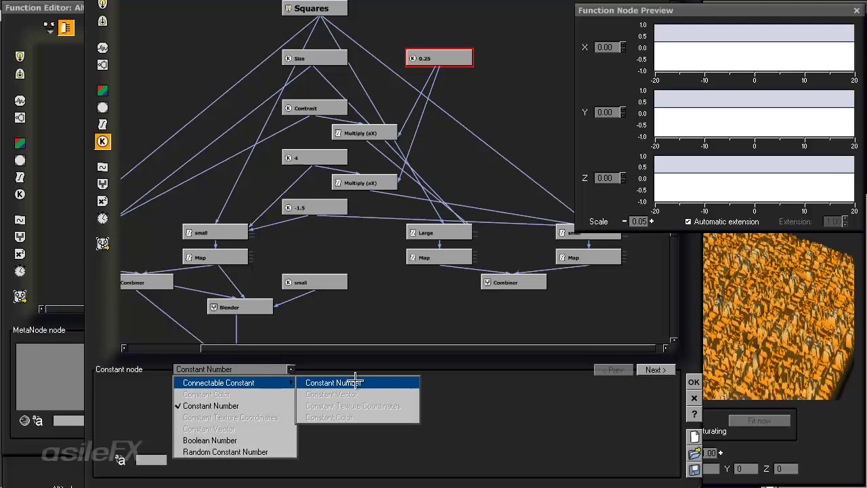
pyautogui.click(354, 381)
pyautogui.click(299, 414)
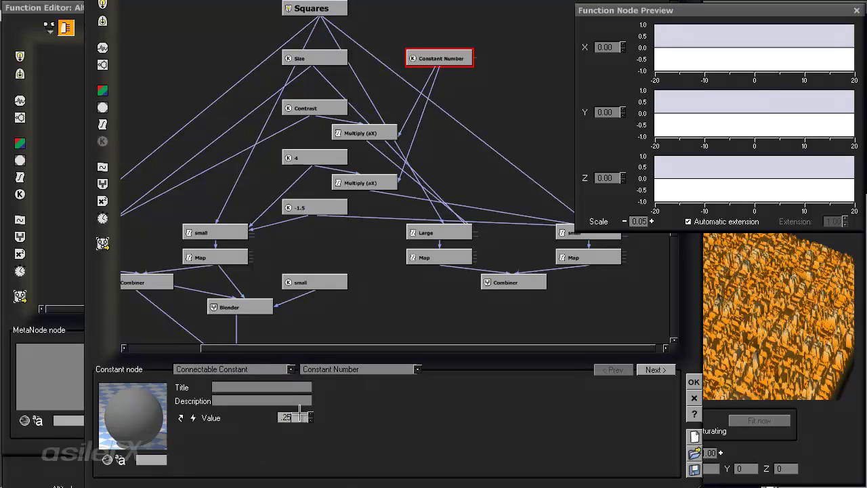
pyautogui.write('.25')
pyautogui.click(466, 134)
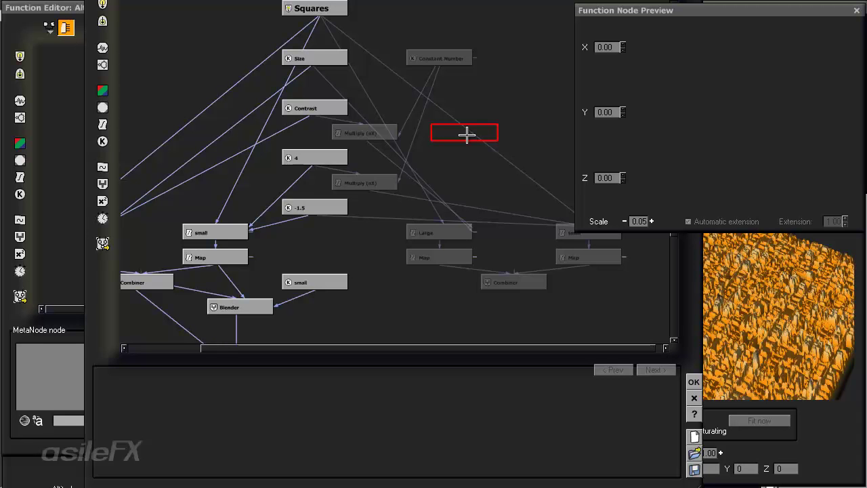
pyautogui.click(390, 129)
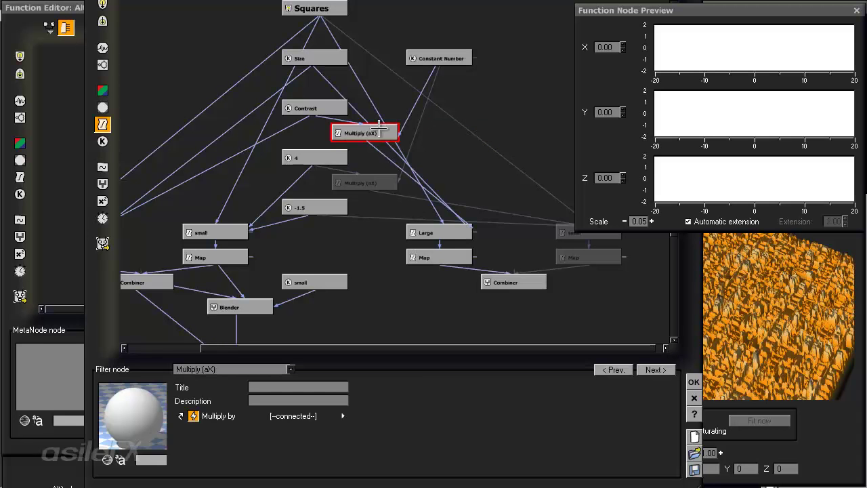
pyautogui.click(460, 60)
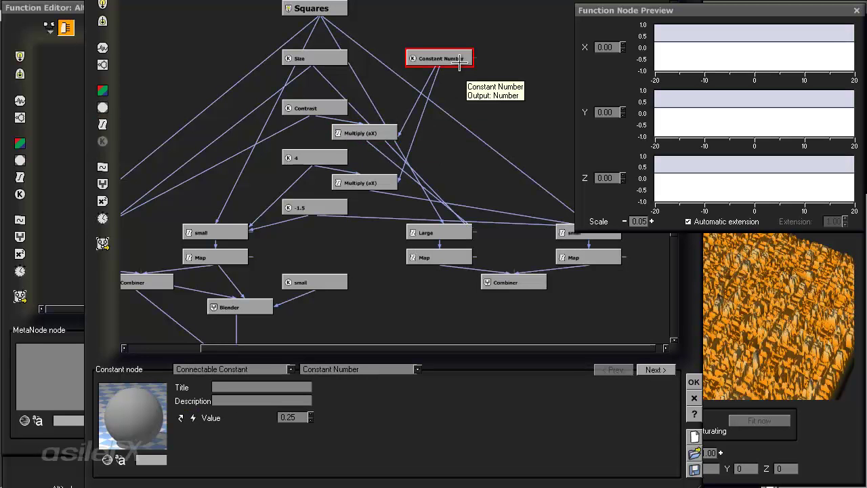
# - Move the left-hand Combiner down beside the upper Blender to free space in the graph
pyautogui.moveTo(456, 115); pyautogui.dragTo(370, 133, button='middle')
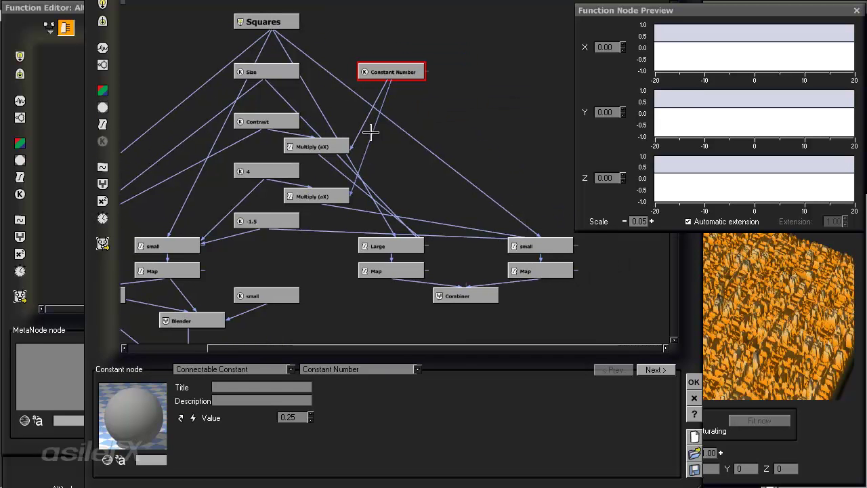
pyautogui.moveTo(495, 213); pyautogui.dragTo(486, 70, button='middle')
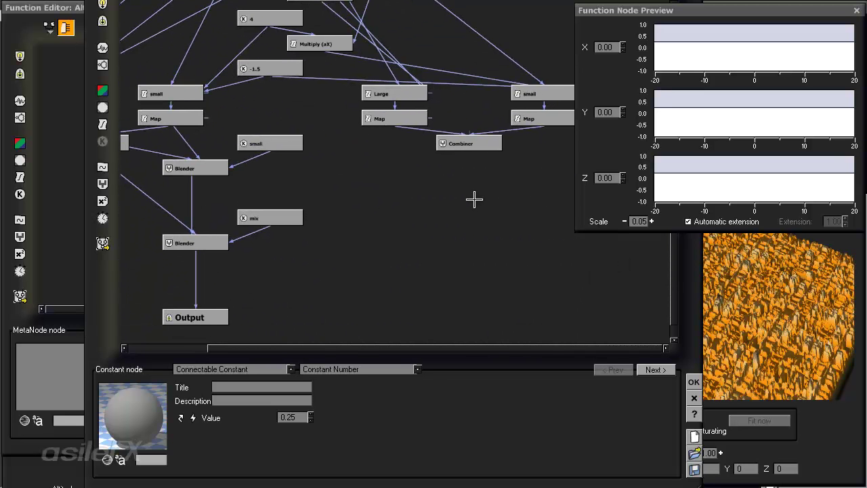
pyautogui.moveTo(474, 197); pyautogui.dragTo(586, 244, button='middle')
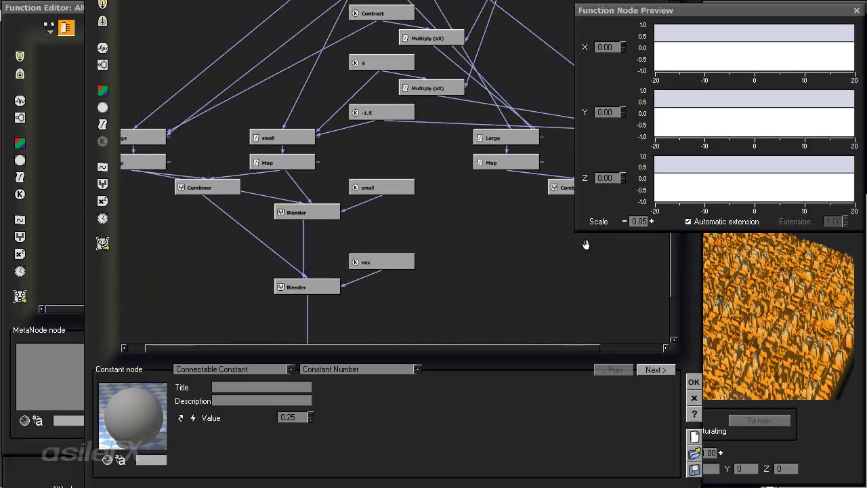
pyautogui.moveTo(235, 187); pyautogui.dragTo(212, 212)
pyautogui.moveTo(335, 250)
pyautogui.mouseDown(button='middle')
pyautogui.moveTo(422, 248)
pyautogui.moveTo(400, 242)
pyautogui.moveTo(337, 252)
pyautogui.mouseUp(button='middle')
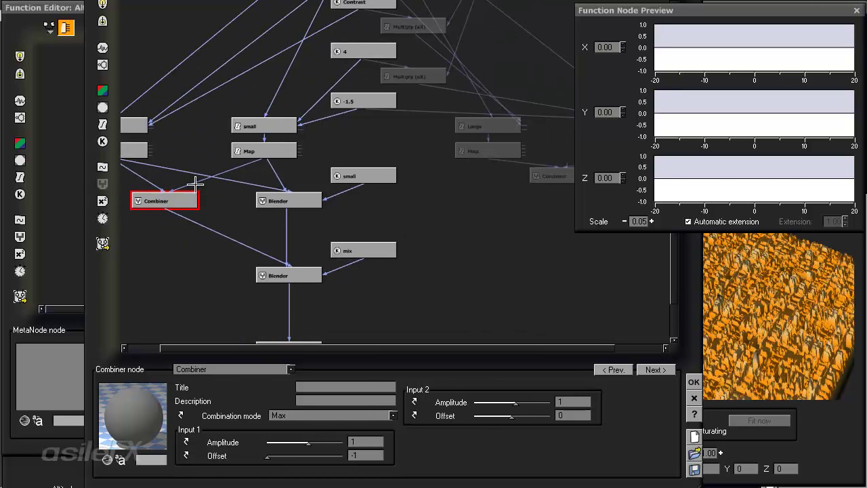
# - Duplicate the left-hand Combiner below the right-hand clips and remove the copy's links to the left-hand Maps
pyautogui.moveTo(183, 196); pyautogui.dragTo(456, 229)
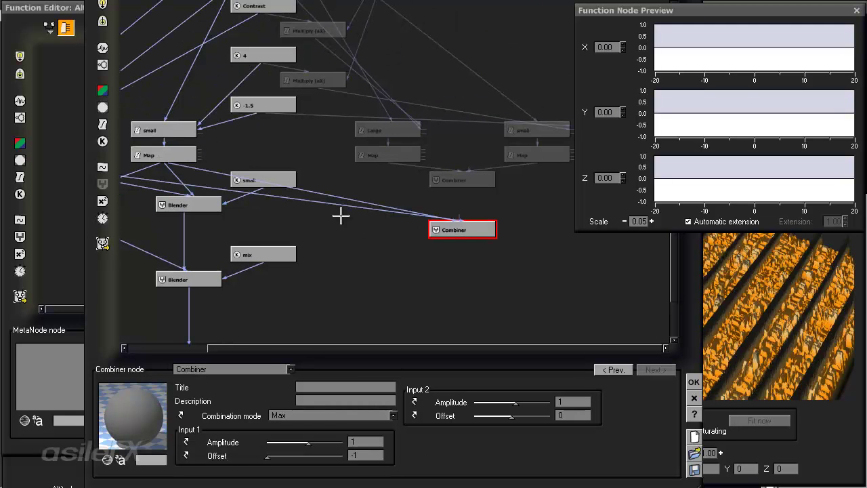
pyautogui.click(359, 204)
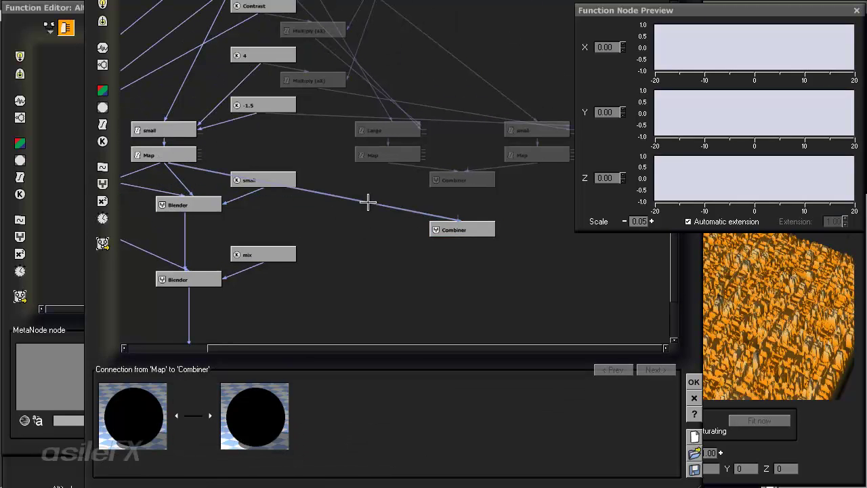
pyautogui.moveTo(431, 226); pyautogui.dragTo(407, 228)
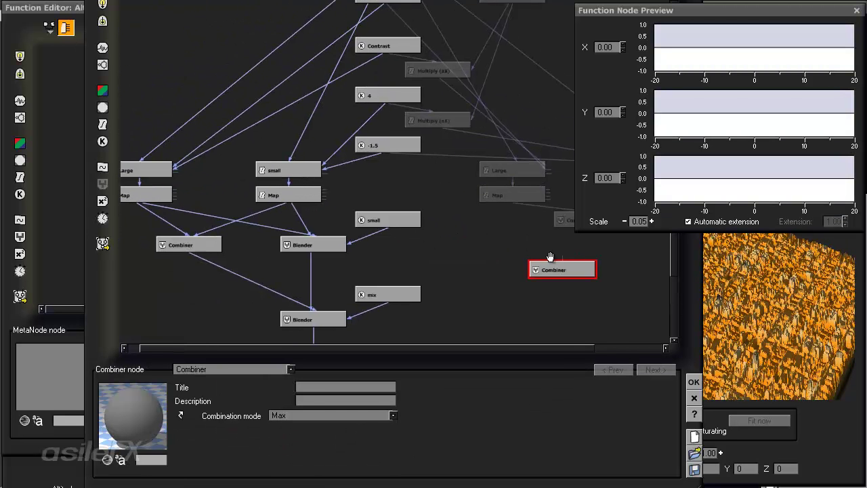
# - Feed the duplicated Combiner from the right-hand Large and small Maps and reposition it below the small Map
pyautogui.moveTo(519, 255); pyautogui.dragTo(467, 193)
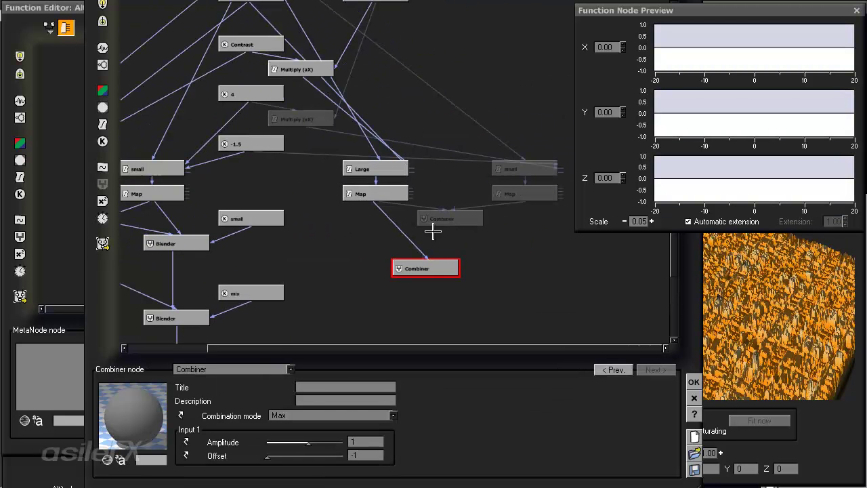
pyautogui.moveTo(427, 256); pyautogui.dragTo(528, 201)
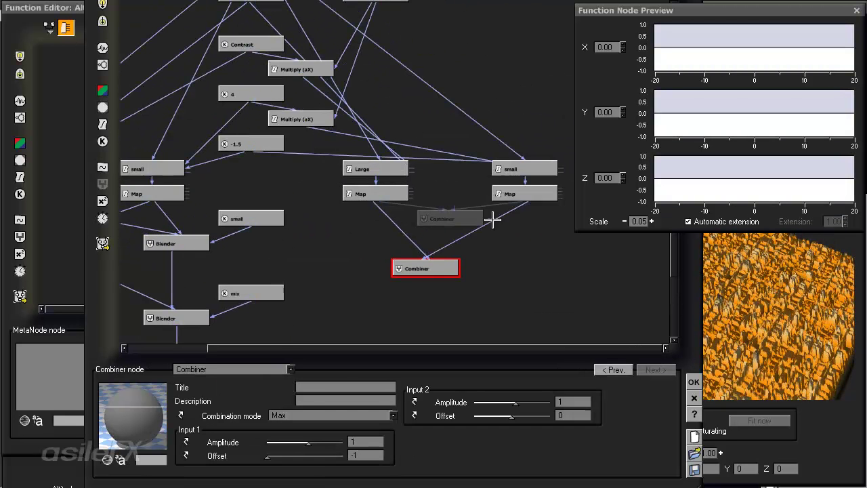
pyautogui.moveTo(440, 269); pyautogui.dragTo(416, 243)
# - Add a combiner node below the right-hand Maps and change its type to Blender
pyautogui.moveTo(411, 288); pyautogui.dragTo(441, 199, button='middle')
pyautogui.click(449, 186)
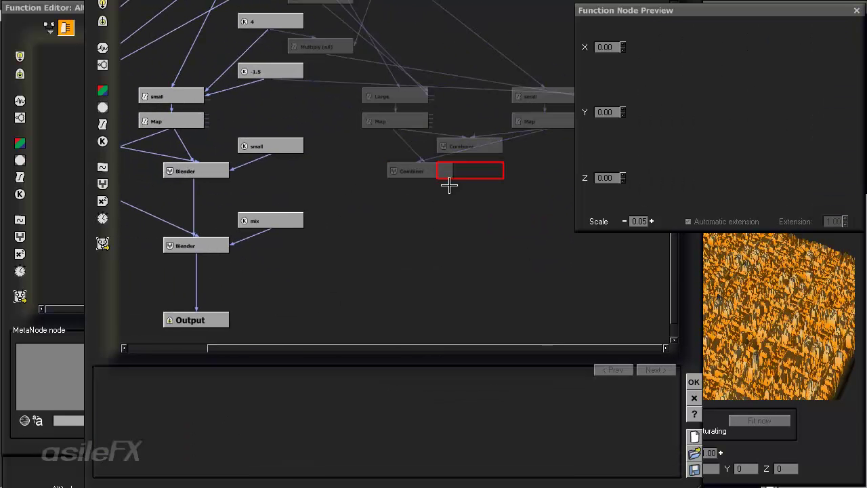
pyautogui.click(102, 183)
pyautogui.moveTo(480, 205)
pyautogui.mouseDown()
pyautogui.moveTo(498, 229)
pyautogui.moveTo(498, 254)
pyautogui.mouseUp()
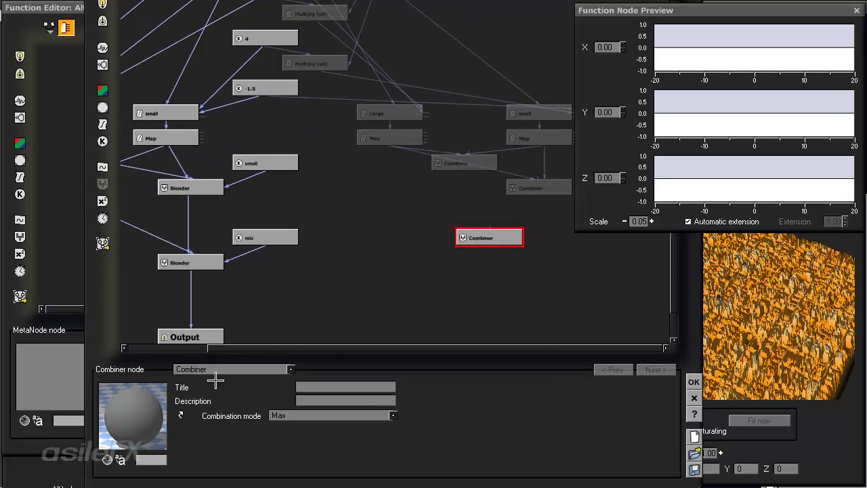
pyautogui.click(217, 370)
pyautogui.click(218, 392)
# - Connect the right-hand Large and small Maps to the new Blender and drive its Ratio from the small constant
pyautogui.moveTo(235, 212); pyautogui.dragTo(275, 232, button='middle')
pyautogui.click(240, 203)
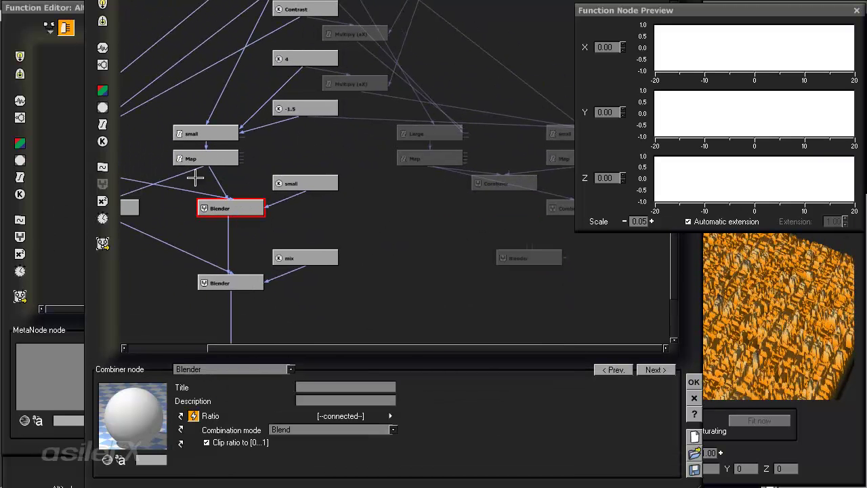
pyautogui.moveTo(219, 183); pyautogui.dragTo(340, 251, button='middle')
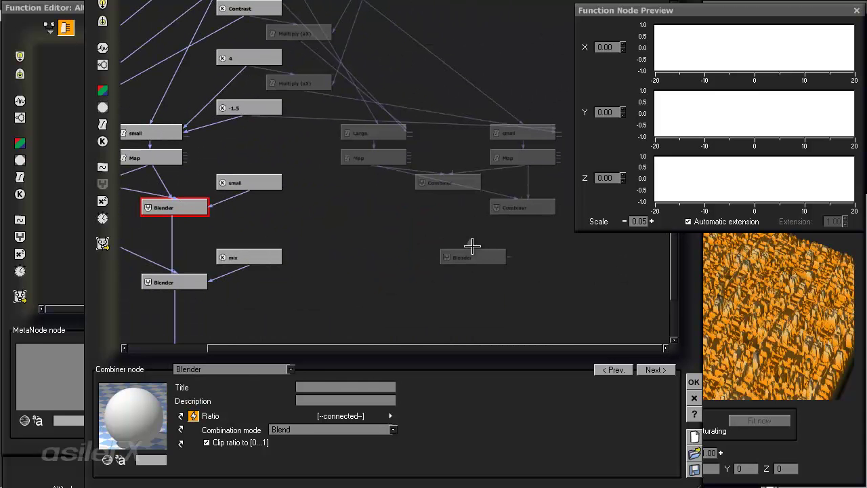
pyautogui.moveTo(475, 247); pyautogui.dragTo(528, 158)
pyautogui.moveTo(472, 248); pyautogui.dragTo(372, 162)
pyautogui.moveTo(412, 246); pyautogui.dragTo(489, 251, button='middle')
pyautogui.moveTo(538, 264); pyautogui.dragTo(328, 195)
pyautogui.moveTo(398, 249); pyautogui.dragTo(386, 210, button='middle')
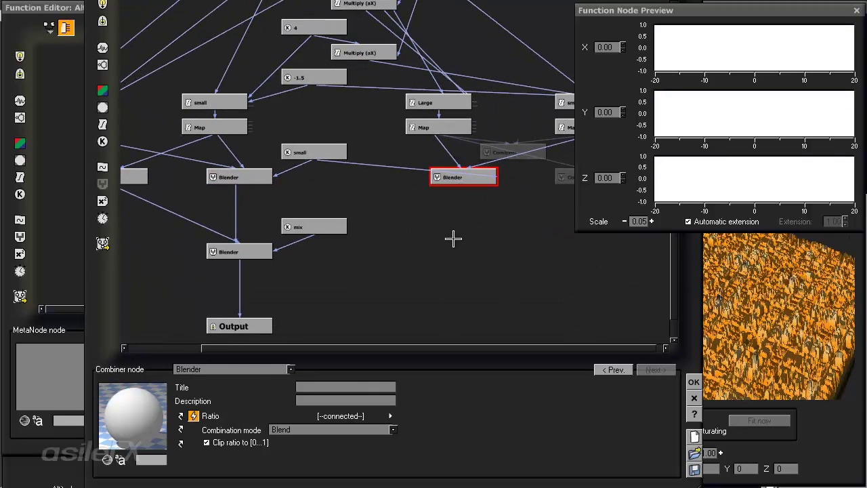
# - Add a second Blender below the right-hand Blender, level with the mix constant's existing Blender
pyautogui.moveTo(453, 239); pyautogui.dragTo(457, 223, button='middle')
pyautogui.click(478, 226)
pyautogui.click(103, 201)
pyautogui.click(483, 249)
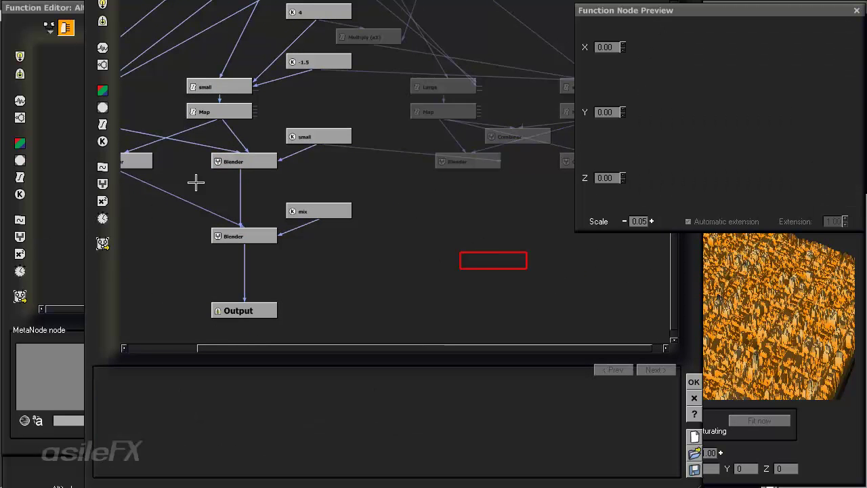
pyautogui.moveTo(495, 264); pyautogui.dragTo(471, 241)
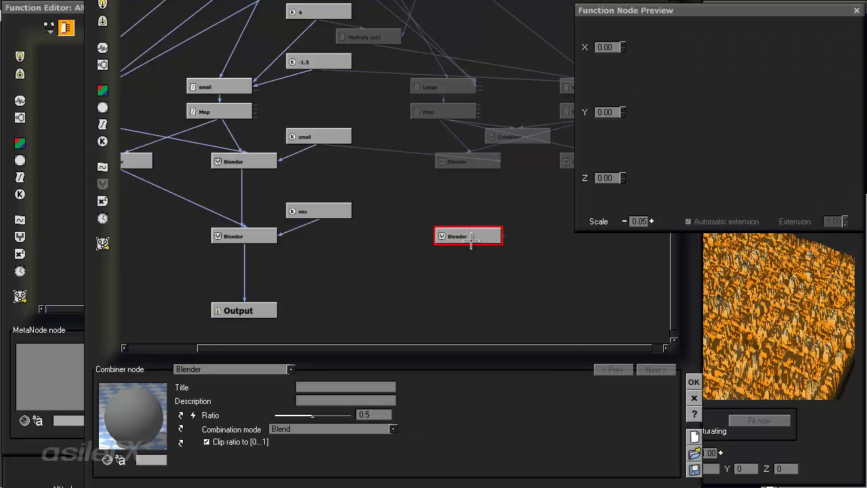
pyautogui.moveTo(508, 247); pyautogui.dragTo(512, 255, button='middle')
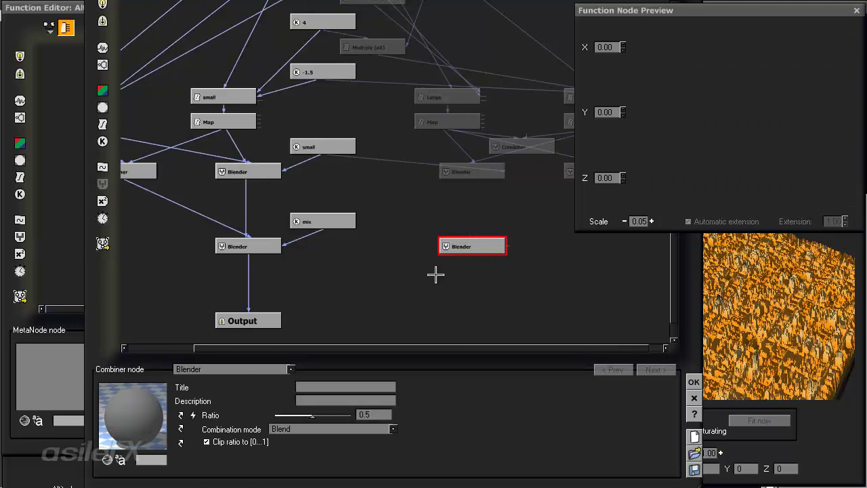
pyautogui.click(230, 369)
pyautogui.click(203, 405)
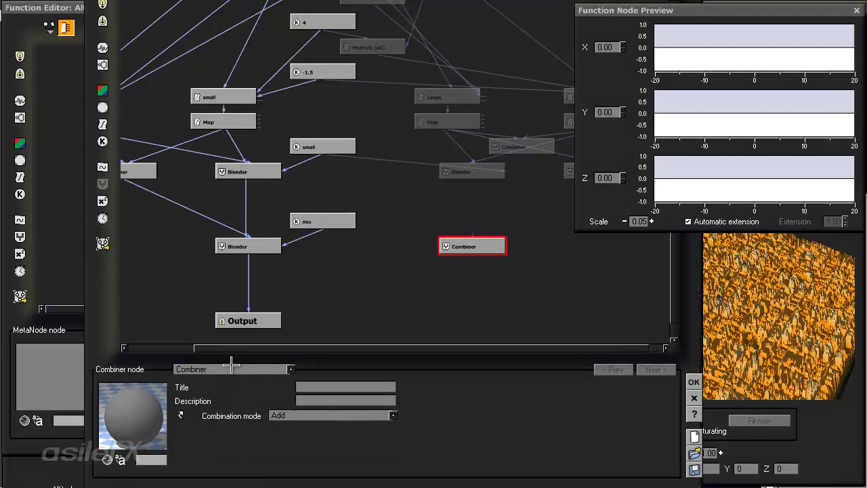
pyautogui.click(230, 369)
pyautogui.click(229, 395)
pyautogui.moveTo(482, 241); pyautogui.dragTo(456, 240)
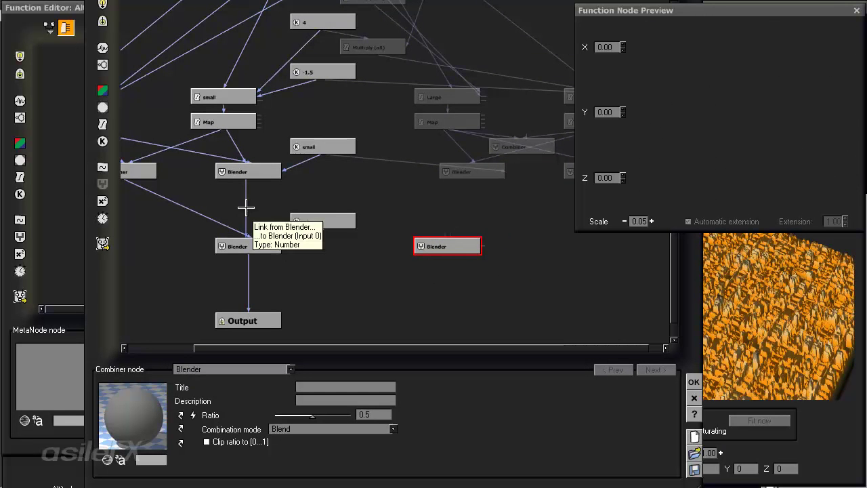
# - Feed the lower right-hand Blender from the upper right-hand Blender and the duplicated Combiner, with its Ratio driven by mix
pyautogui.moveTo(504, 194); pyautogui.dragTo(444, 202, button='middle')
pyautogui.moveTo(388, 257); pyautogui.dragTo(413, 185)
pyautogui.moveTo(412, 242); pyautogui.dragTo(552, 180)
pyautogui.moveTo(494, 235); pyautogui.dragTo(322, 209)
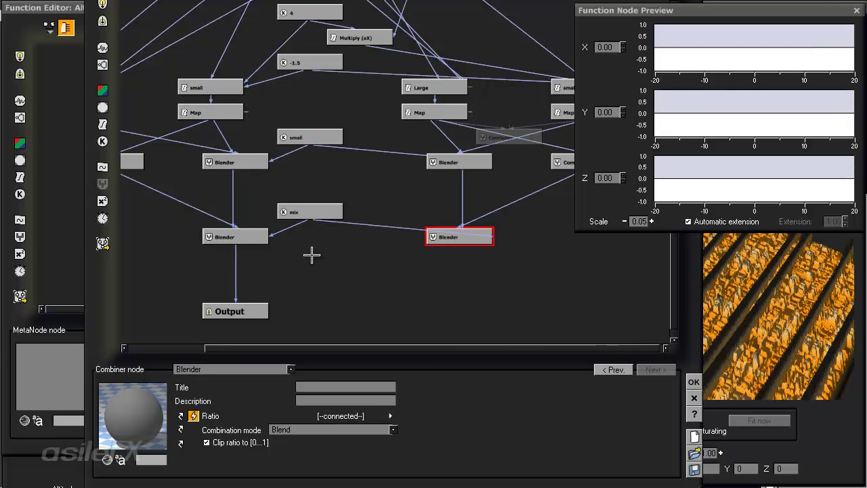
# - Add a Double Output titled Low Contrast beside the existing Output and feed it from the lower right-hand Blender
pyautogui.moveTo(456, 238); pyautogui.dragTo(441, 286)
pyautogui.rightClick(441, 287)
pyautogui.moveTo(521, 306)
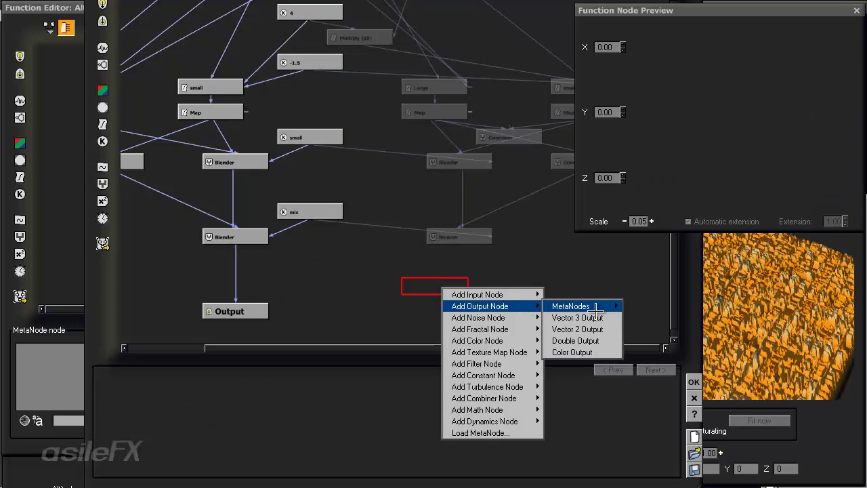
pyautogui.moveTo(603, 329)
pyautogui.click(577, 340)
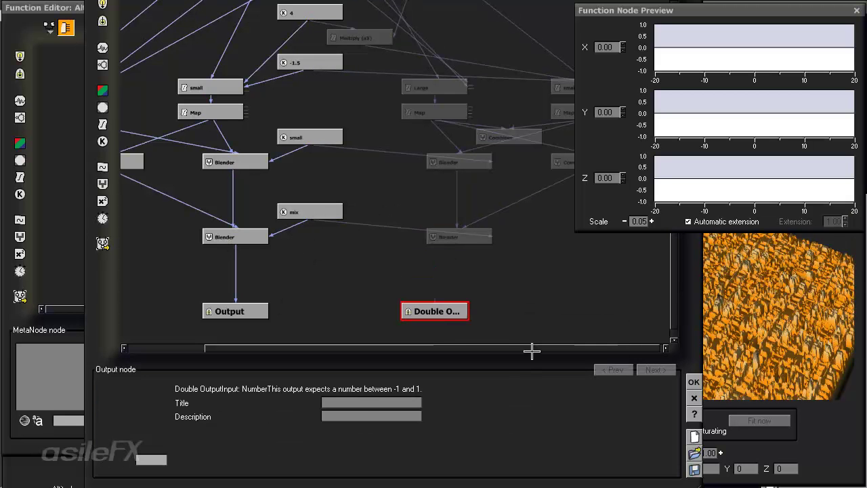
pyautogui.click(363, 403)
pyautogui.write('Low')
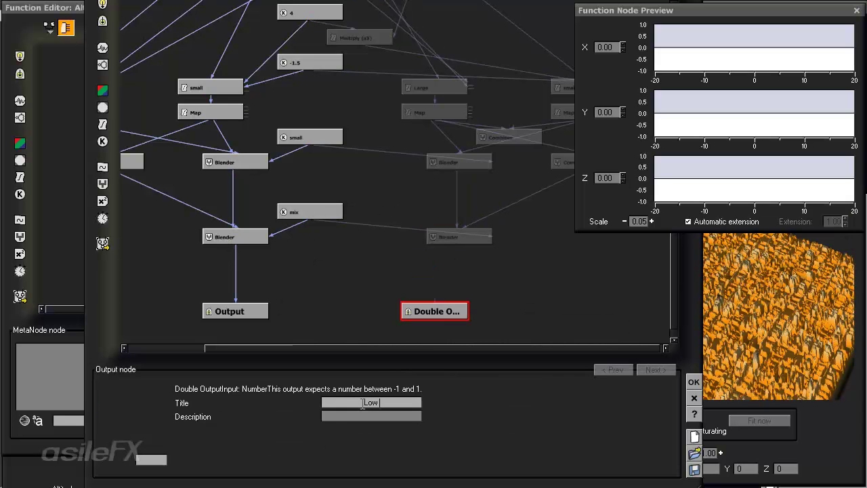
pyautogui.write(' Contrast')
pyautogui.press('Return')
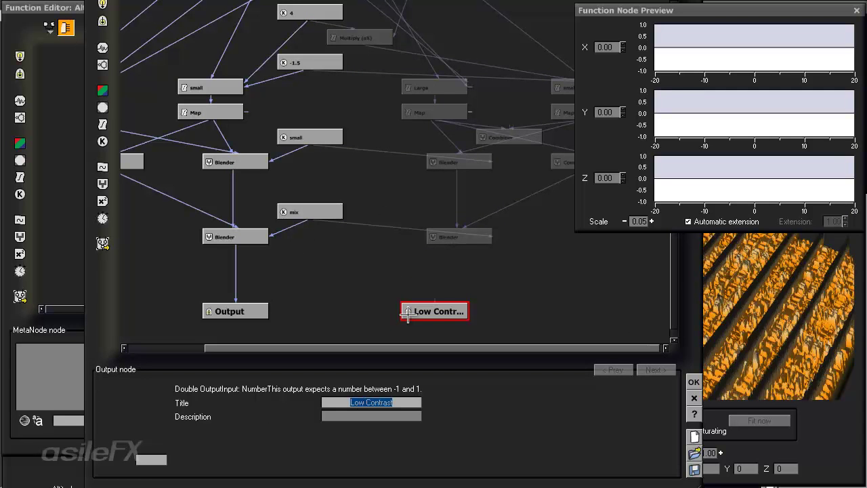
pyautogui.moveTo(435, 299); pyautogui.dragTo(460, 246)
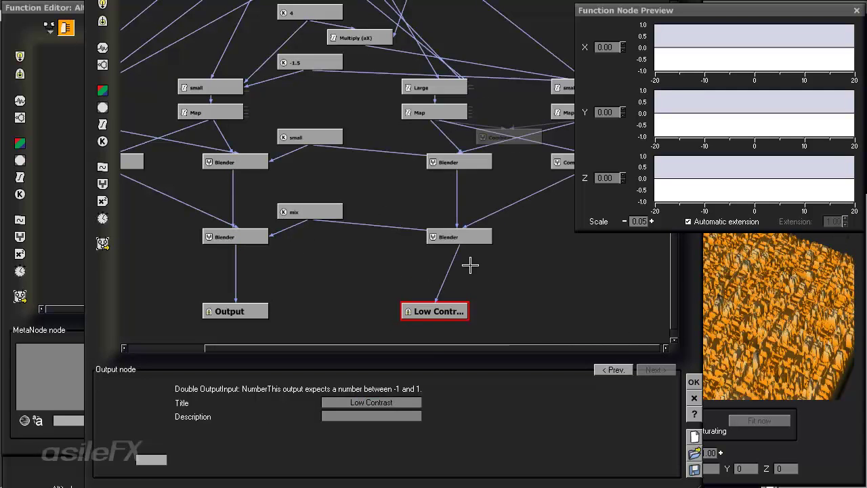
# - Publish the Value of the Size constant as a MetaNode parameter
pyautogui.moveTo(337, 223); pyautogui.dragTo(409, 371, button='middle')
pyautogui.moveTo(446, 172); pyautogui.dragTo(420, 216, button='middle')
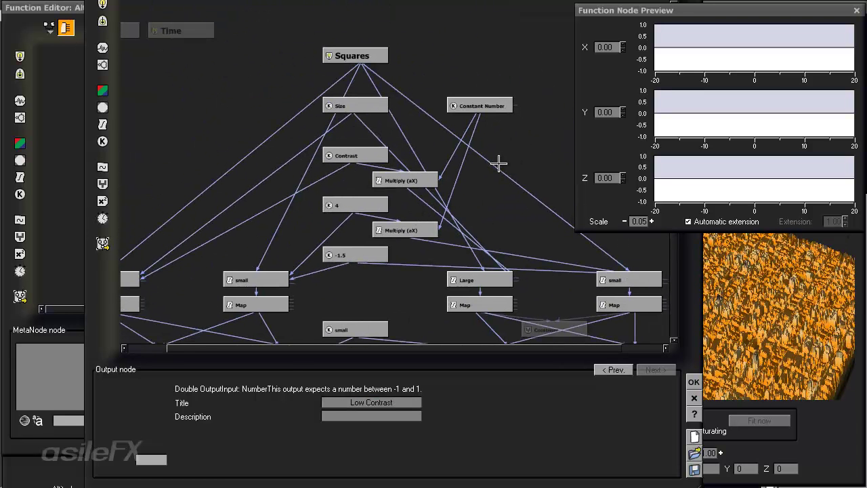
pyautogui.click(372, 103)
pyautogui.moveTo(372, 264); pyautogui.dragTo(384, 246, button='middle')
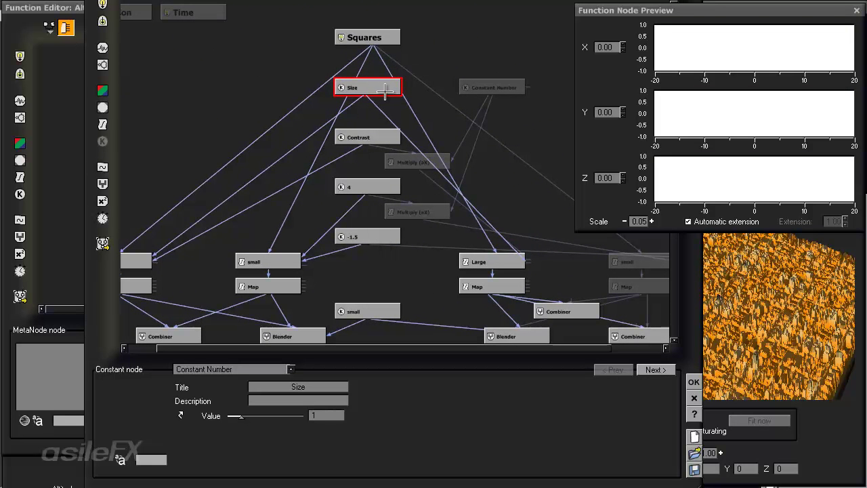
pyautogui.moveTo(373, 90)
pyautogui.mouseDown()
pyautogui.moveTo(414, 74)
pyautogui.moveTo(385, 87)
pyautogui.mouseUp()
pyautogui.click(180, 414)
pyautogui.click(537, 330)
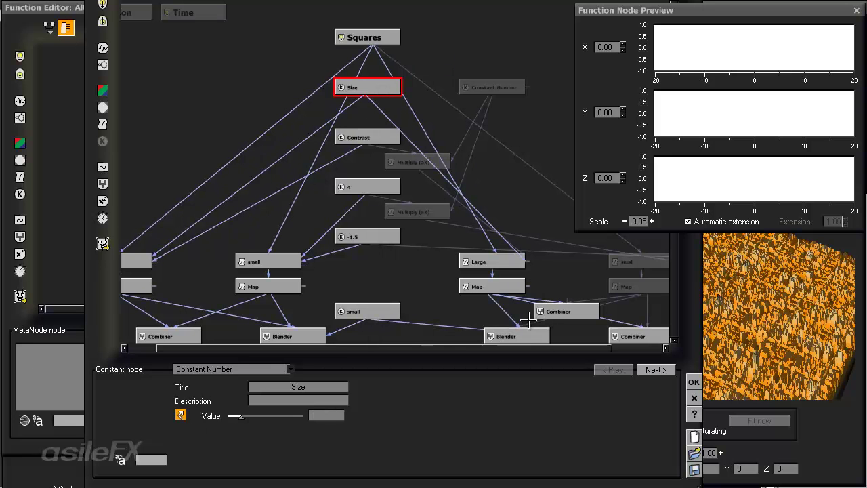
# - Publish the Value of the Contrast constant as a parameter named Contrast in the Large group
pyautogui.click(378, 140)
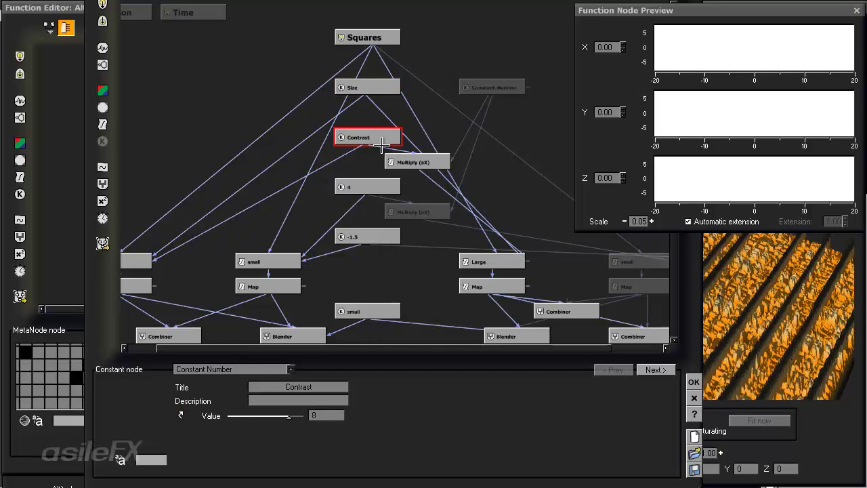
pyautogui.click(181, 415)
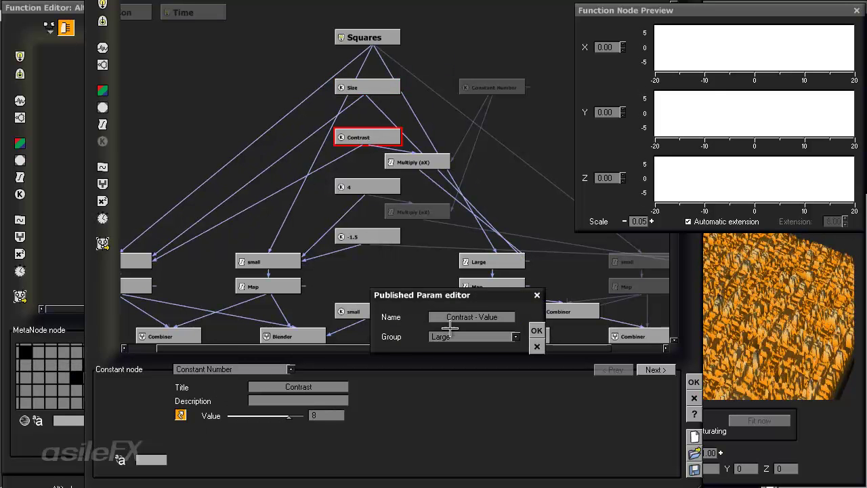
pyautogui.click(502, 316)
pyautogui.press('BackSpace')
pyautogui.press('BackSpace')
pyautogui.press('BackSpace')
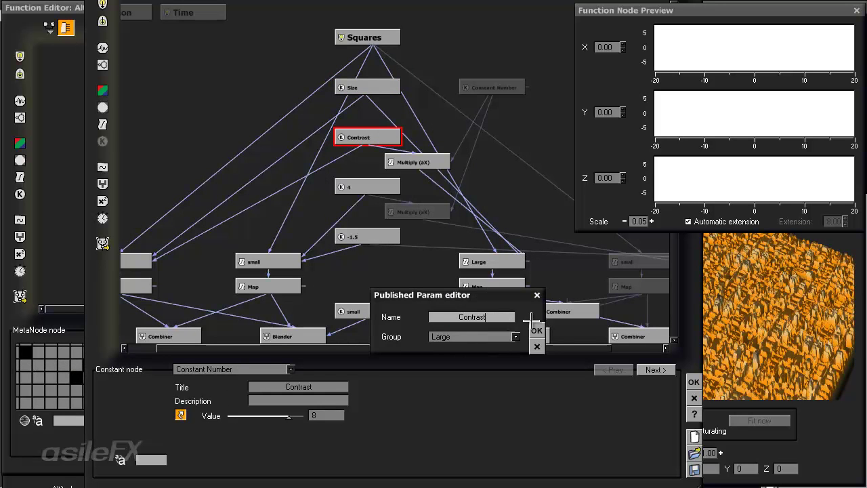
pyautogui.click(536, 330)
# - Publish the Value of the 4 constant with the name Size and the group Small
pyautogui.click(378, 187)
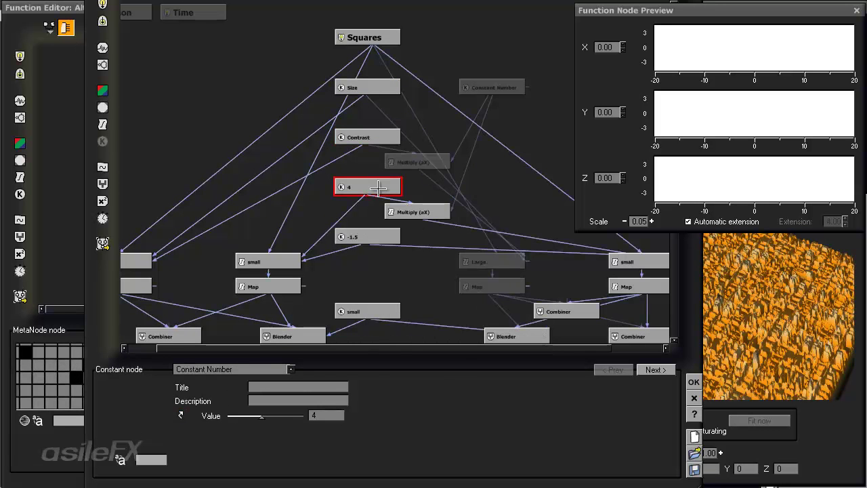
pyautogui.click(176, 416)
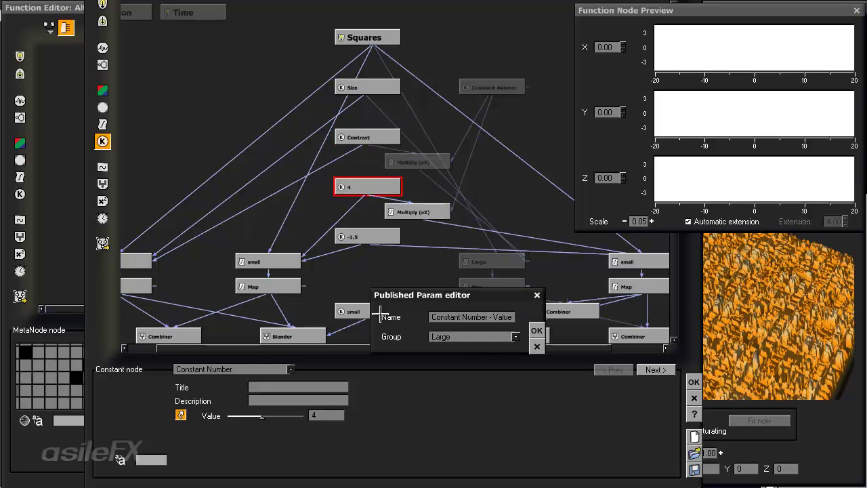
pyautogui.click(451, 335)
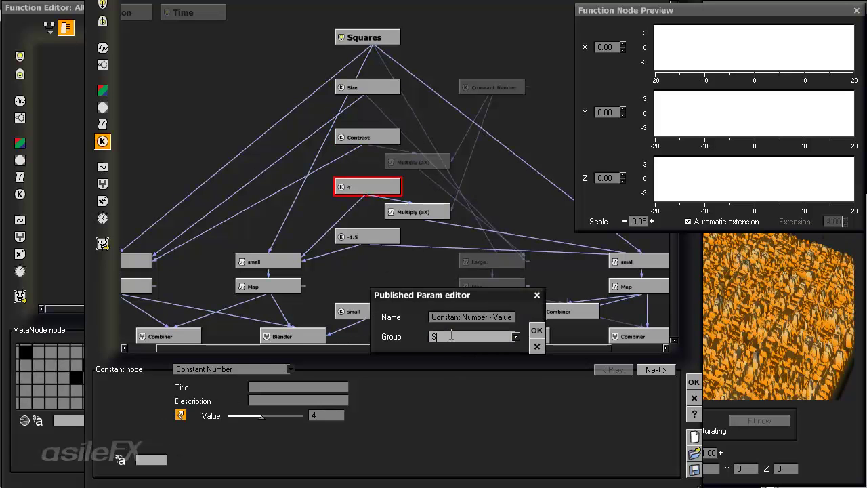
pyautogui.tripleClick(500, 315)
pyautogui.write('Size')
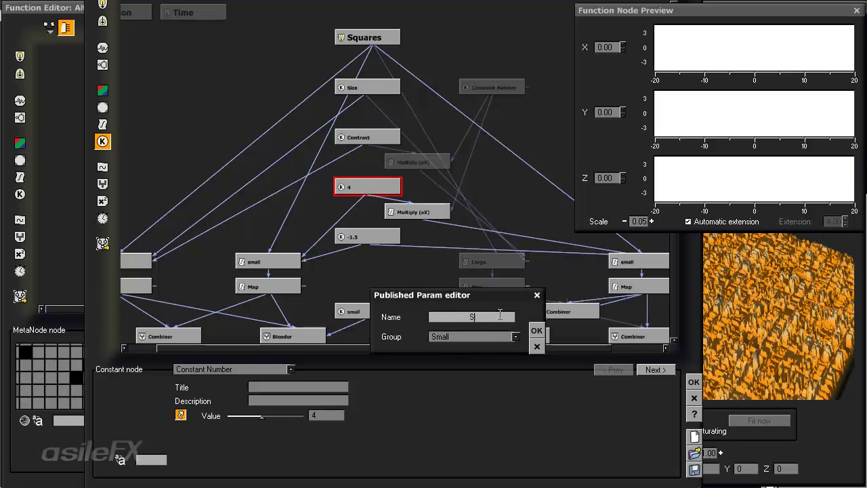
pyautogui.click(538, 330)
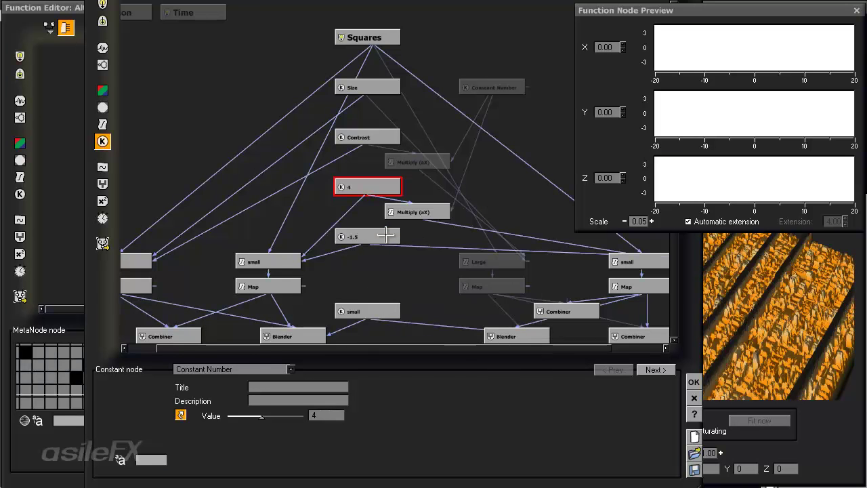
# - Rename the published Value of the 4 constant as Contrast and assign it to the Small group
pyautogui.click(369, 236)
pyautogui.click(386, 186)
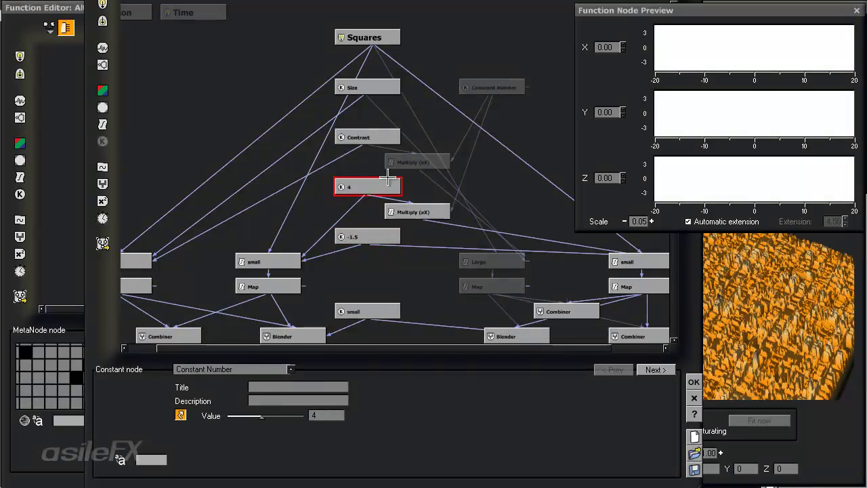
pyautogui.click(181, 415)
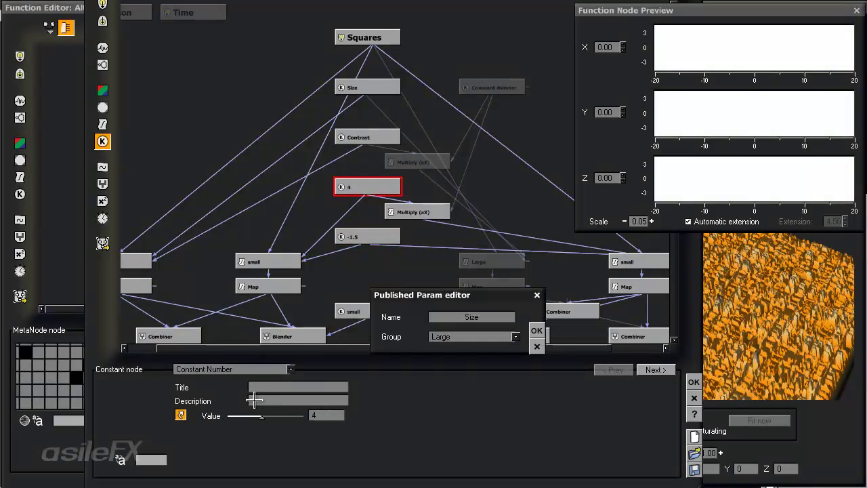
pyautogui.tripleClick(498, 317)
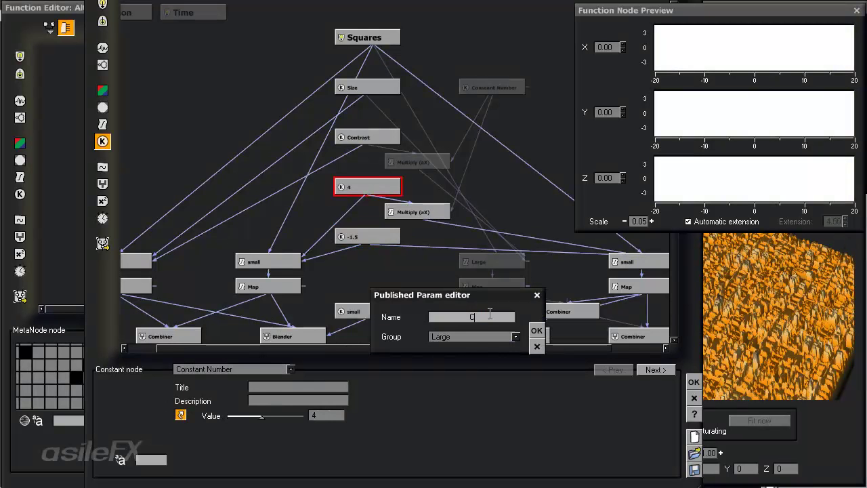
pyautogui.doubleClick(490, 316)
pyautogui.click(515, 336)
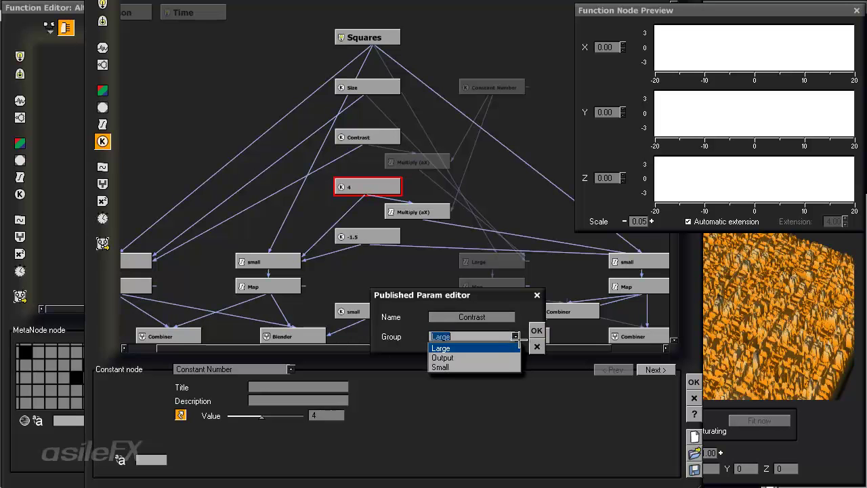
pyautogui.click(492, 366)
pyautogui.click(536, 331)
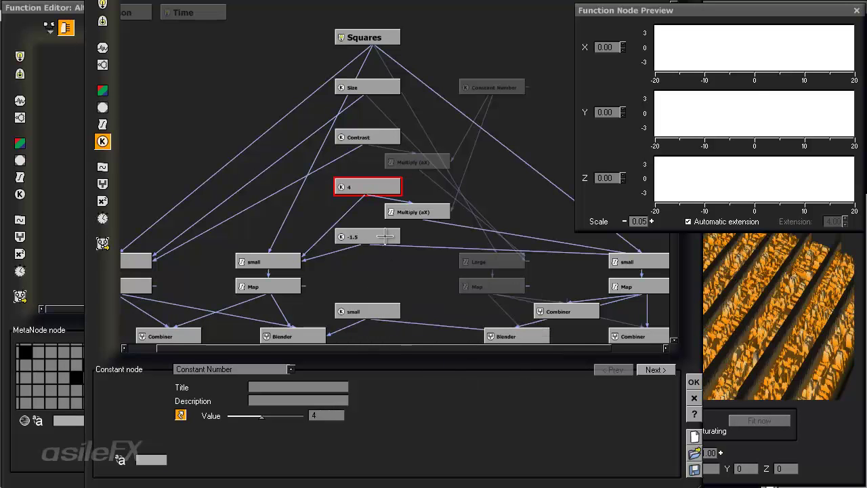
# - Publish the Value of the -1.5 constant with the name Size and the group Small
pyautogui.click(384, 236)
pyautogui.click(180, 414)
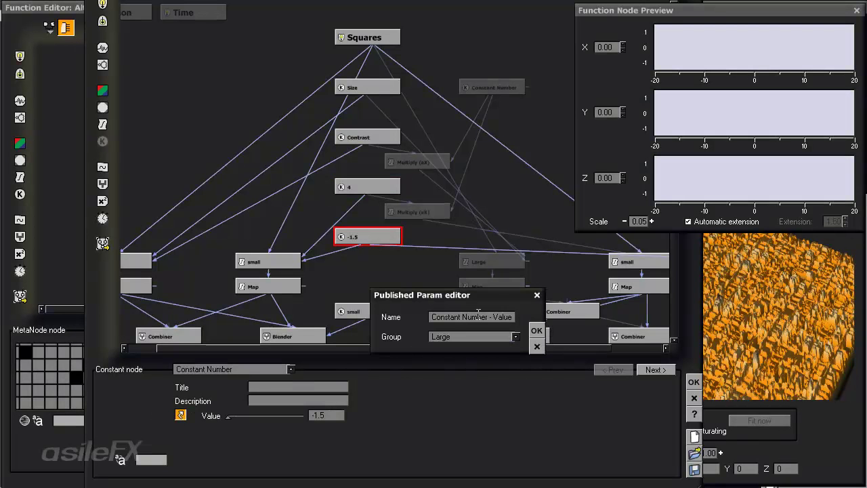
pyautogui.click(515, 336)
pyautogui.click(474, 363)
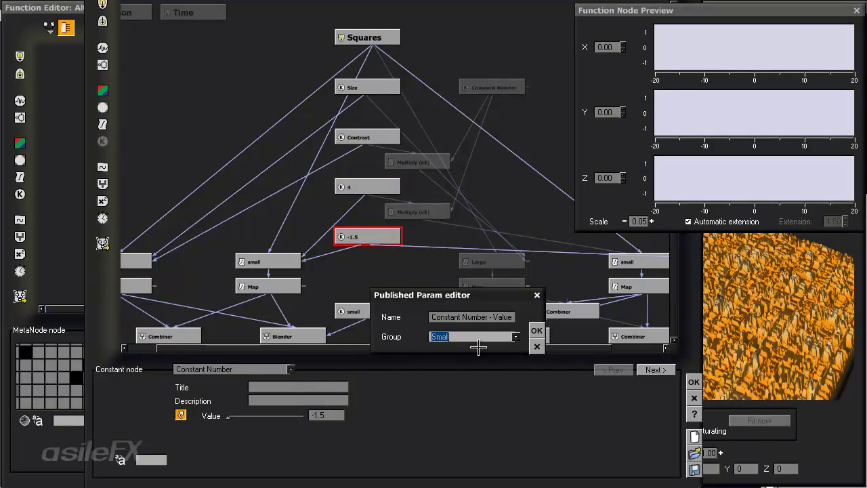
pyautogui.click(476, 316)
pyautogui.write('S')
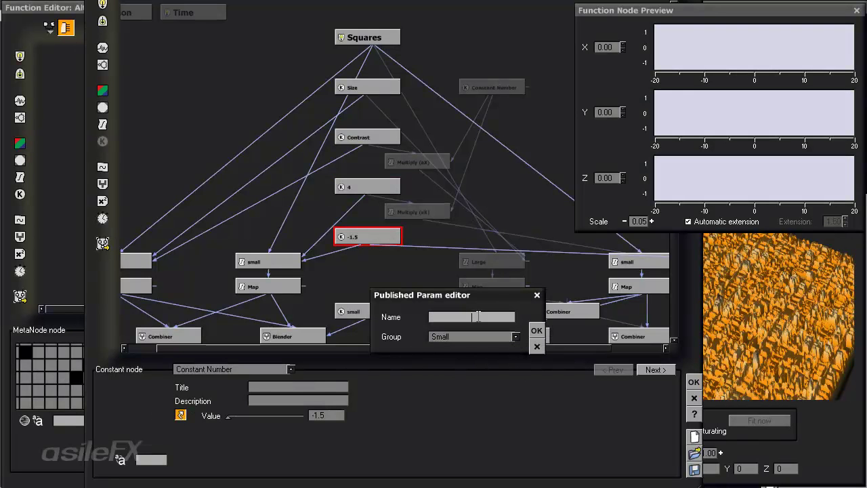
pyautogui.write('ize')
pyautogui.click(536, 329)
# - Publish the Value of the connectable Constant Number as Multiply in the Output group and accept the MetaNode graph
pyautogui.click(492, 88)
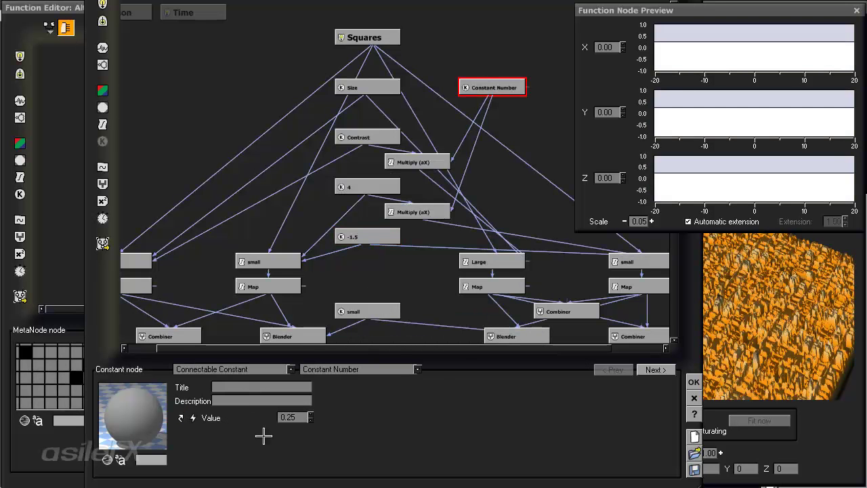
pyautogui.click(180, 418)
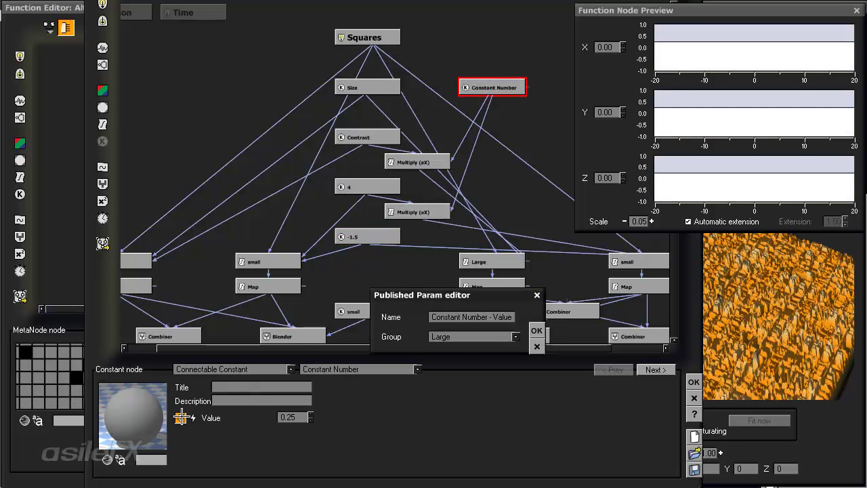
pyautogui.click(489, 317)
pyautogui.click(491, 334)
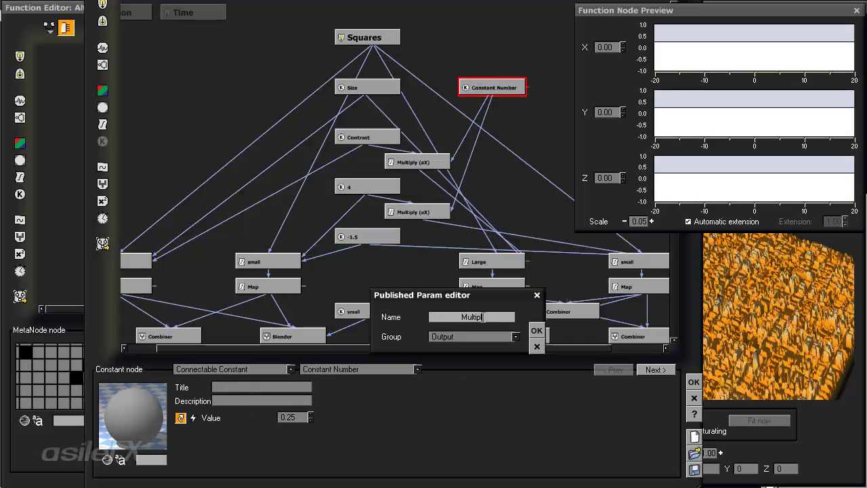
pyautogui.click(535, 330)
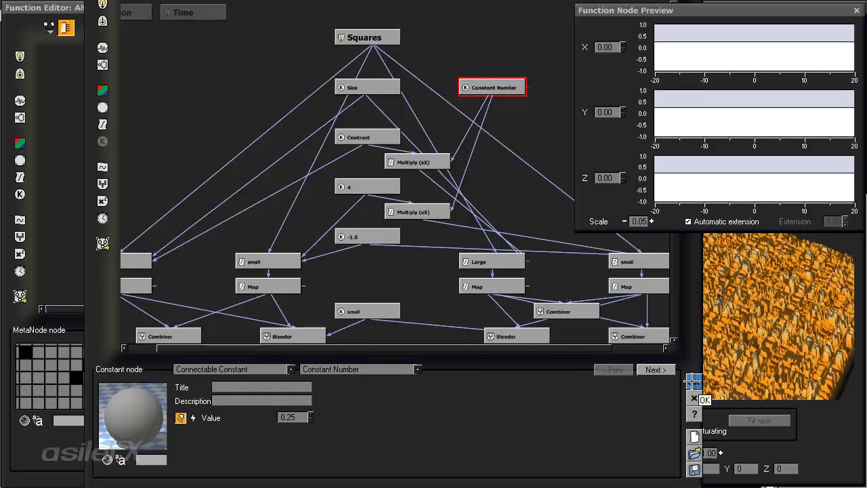
pyautogui.click(692, 381)
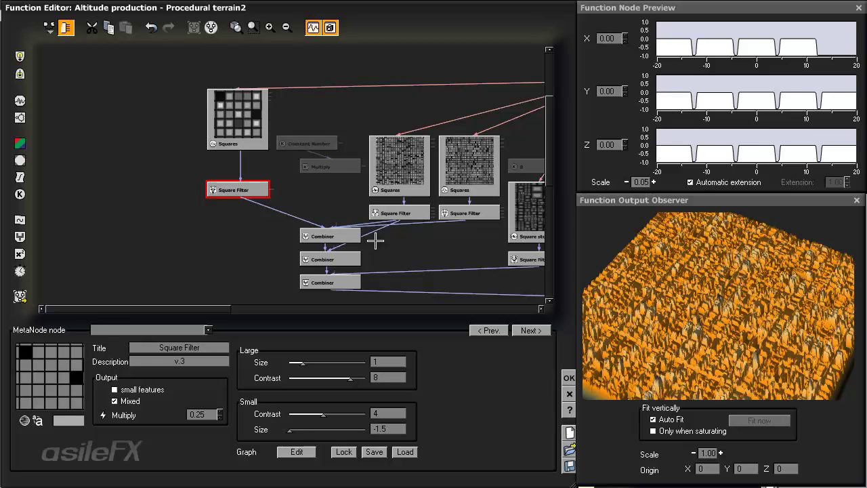
# - Move the uppermost Combiner below the Square Filter slightly to the left of the other Combiners
pyautogui.moveTo(391, 234); pyautogui.dragTo(353, 227)
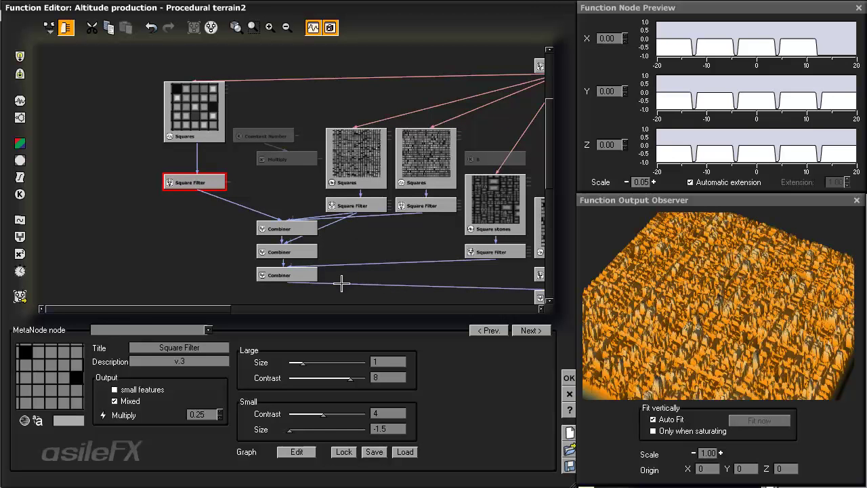
pyautogui.moveTo(334, 283); pyautogui.dragTo(426, 245)
pyautogui.click(357, 208)
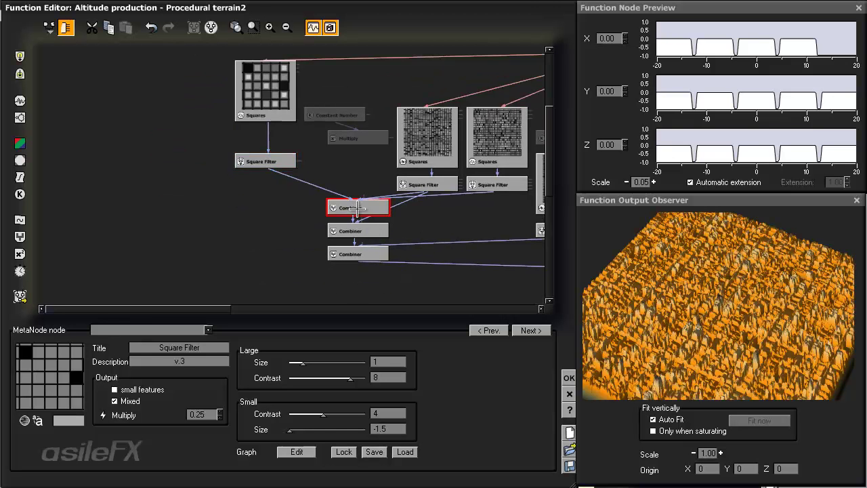
pyautogui.moveTo(357, 208); pyautogui.dragTo(333, 208)
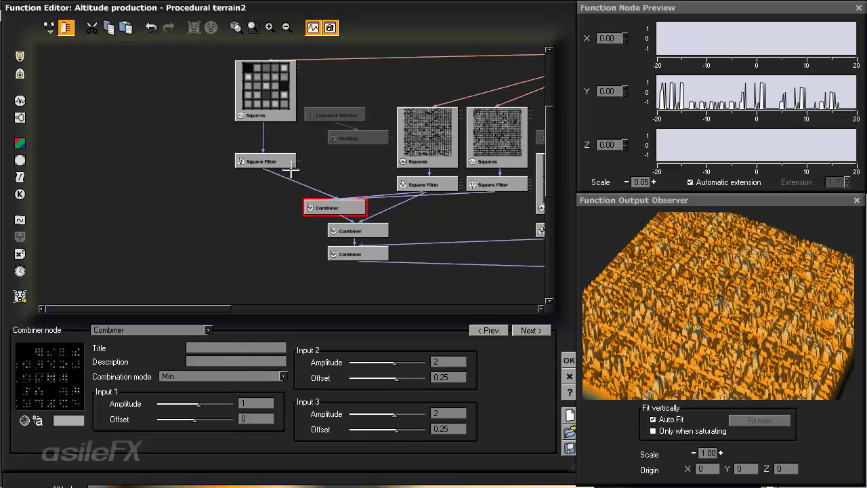
# - Add a temporary Constant Number beside the uppermost Combiner and try linking it to the Square Filter's Output
pyautogui.click(278, 161)
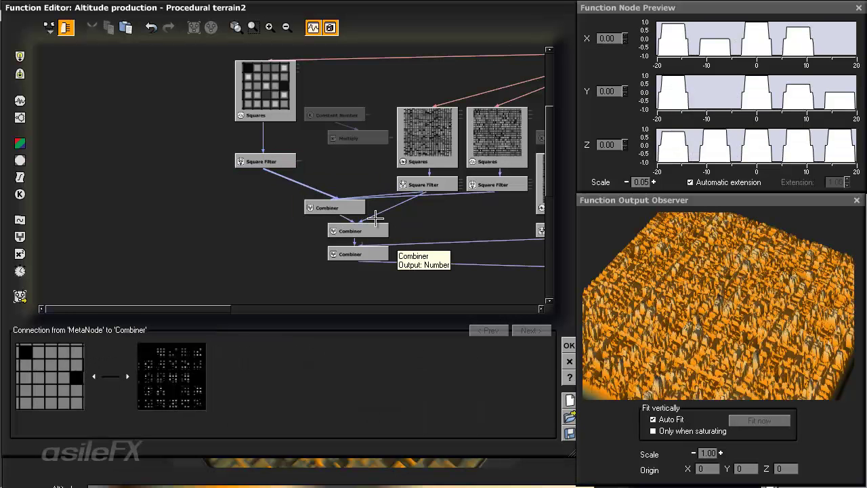
pyautogui.click(248, 212)
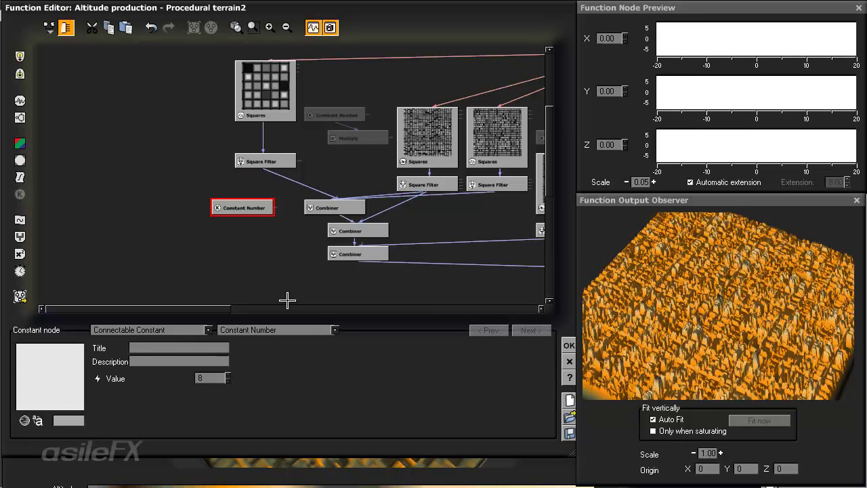
pyautogui.moveTo(280, 203); pyautogui.dragTo(273, 166)
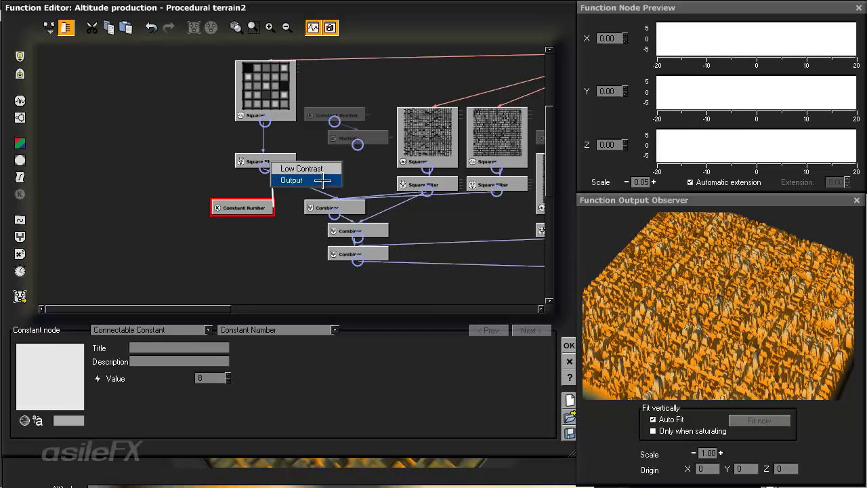
pyautogui.click(306, 180)
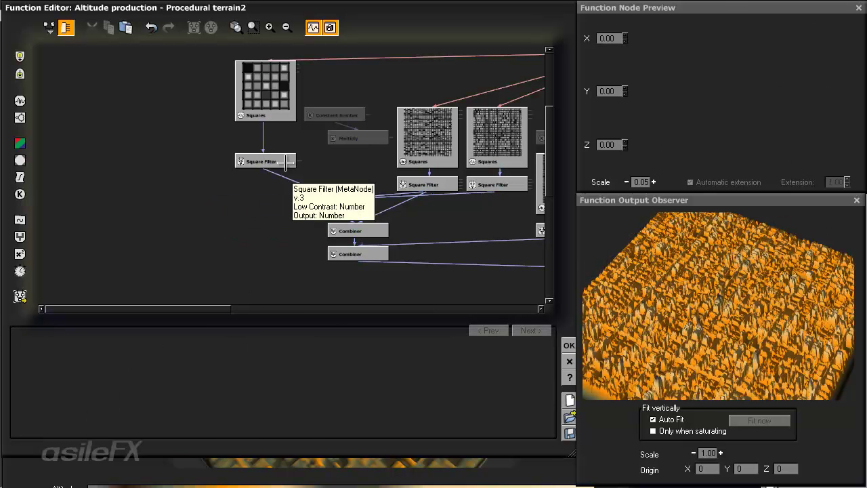
pyautogui.click(278, 161)
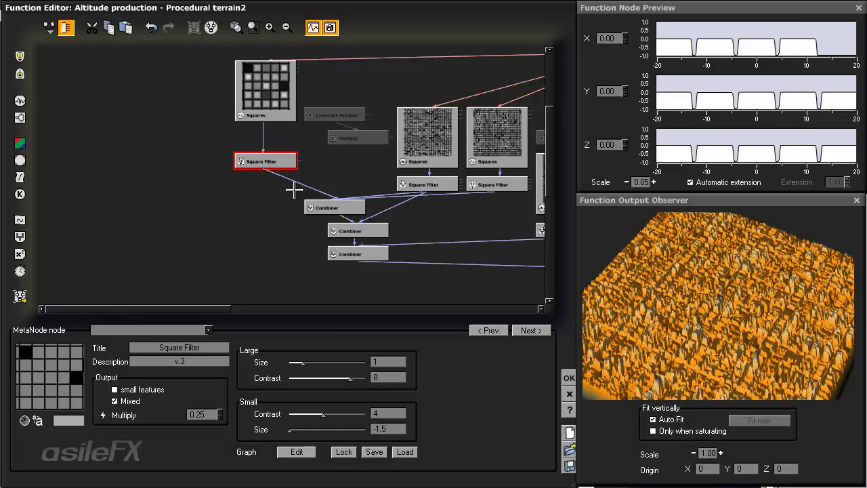
# - Accept the reworked altitude production function and apply the Terrain Editor changes to Procedural terrain2
pyautogui.click(287, 27)
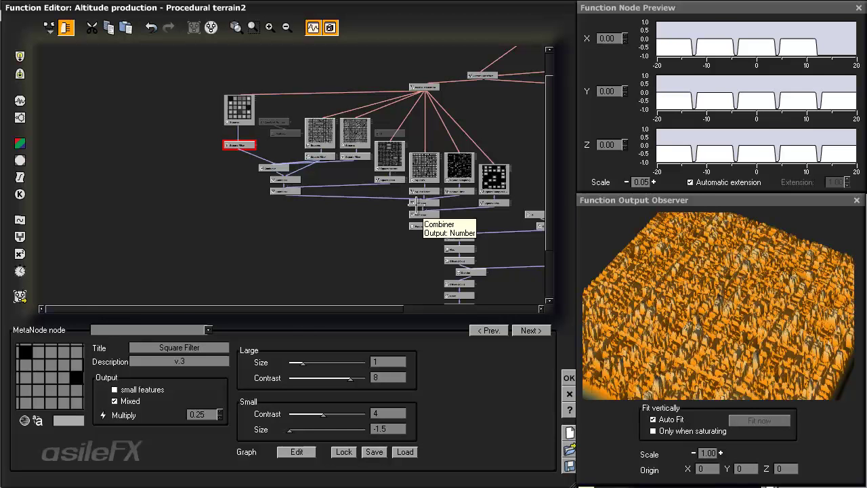
pyautogui.moveTo(420, 236); pyautogui.dragTo(411, 199, button='right')
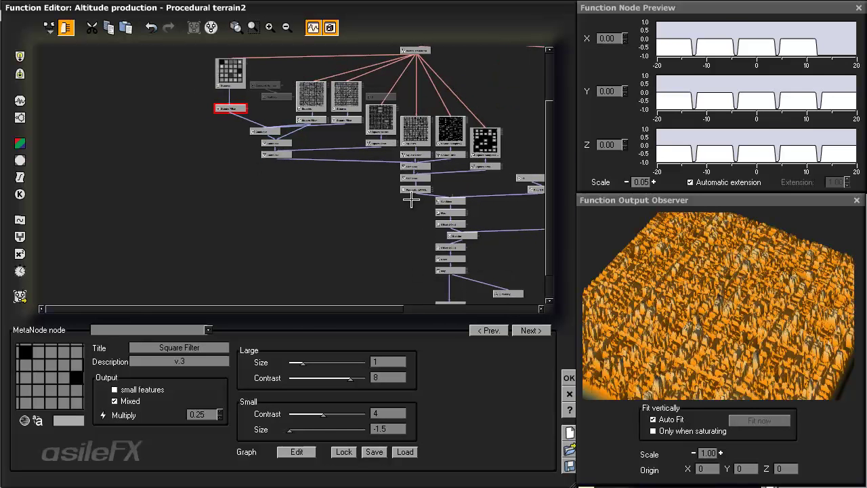
pyautogui.moveTo(398, 196); pyautogui.dragTo(376, 234, button='right')
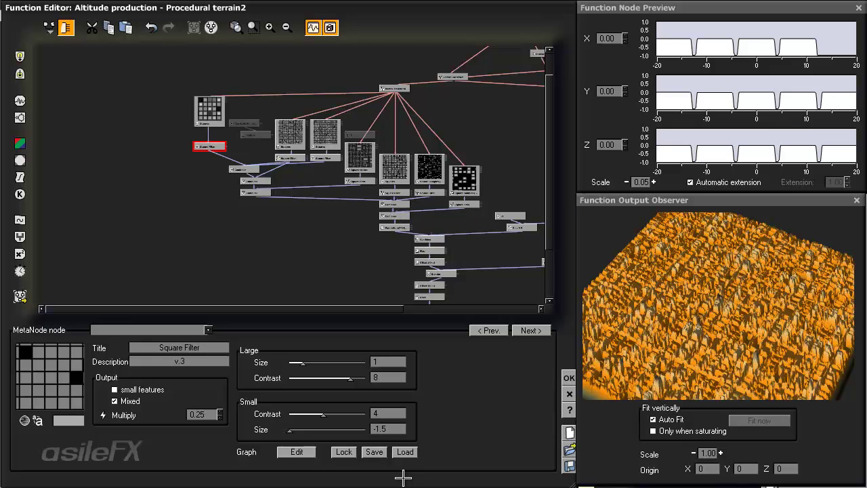
pyautogui.click(569, 377)
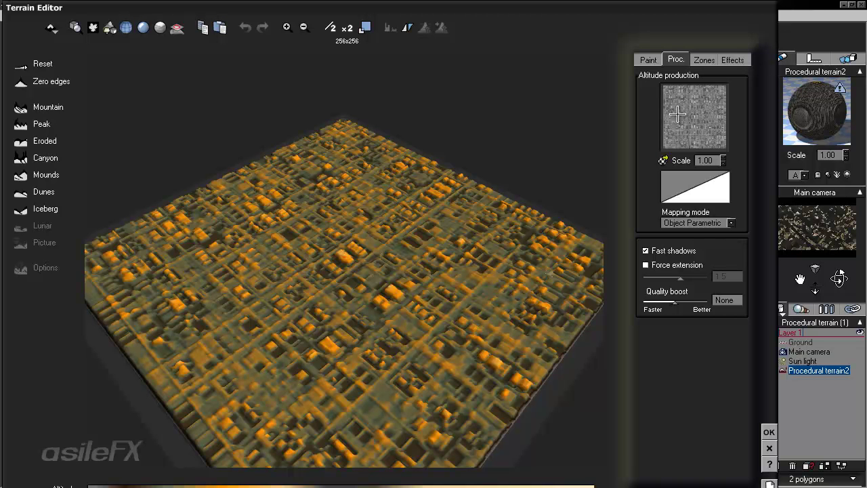
pyautogui.moveTo(571, 240); pyautogui.dragTo(531, 226)
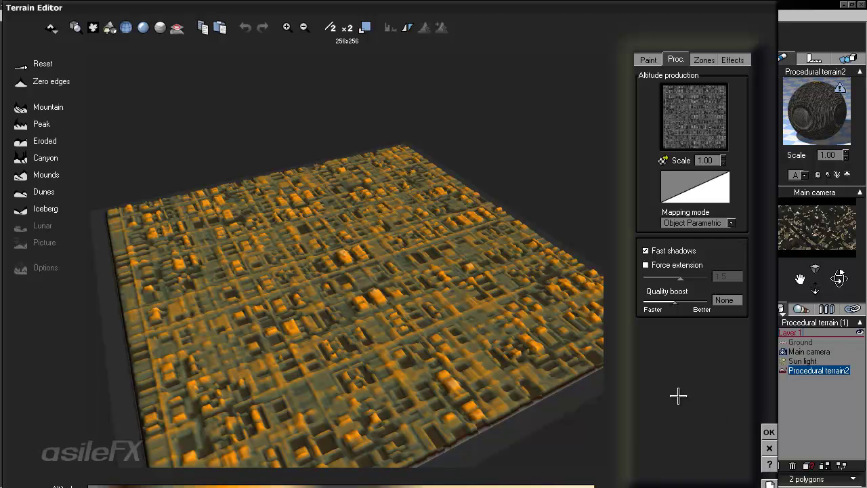
pyautogui.click(762, 430)
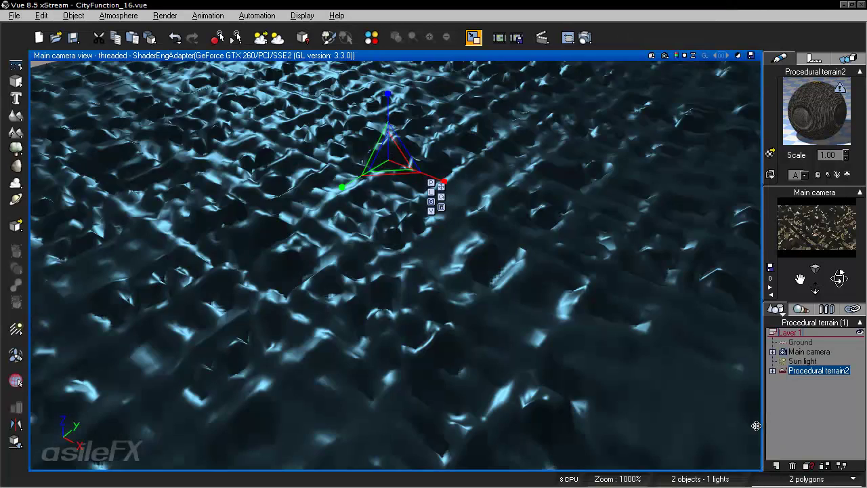
# - Reopen Procedural terrain2 in the Terrain Editor and raise its resolution to 1024x1024
pyautogui.click(792, 419)
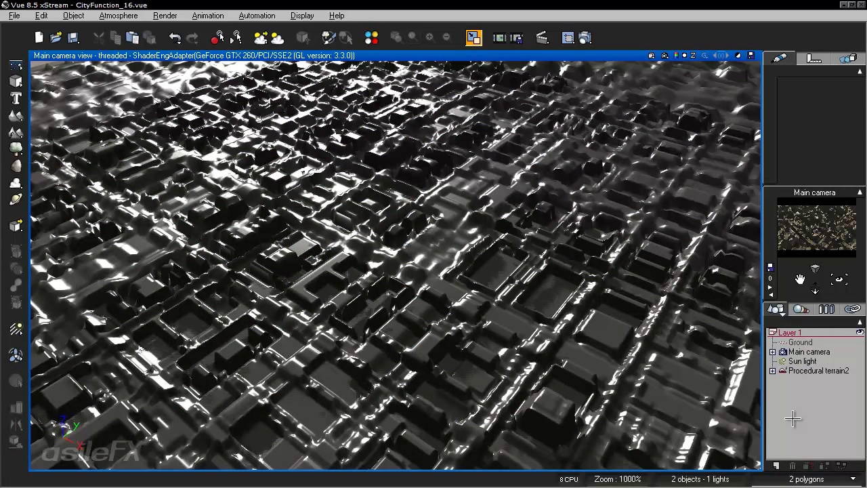
pyautogui.click(459, 273)
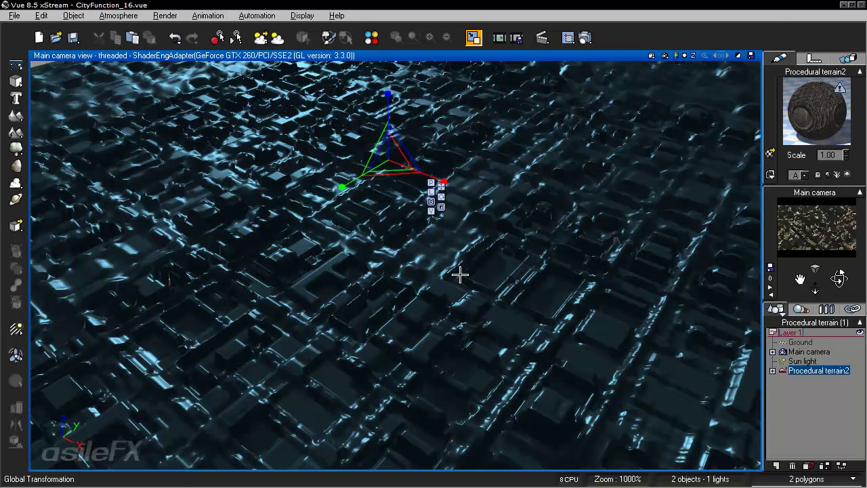
pyautogui.doubleClick(460, 273)
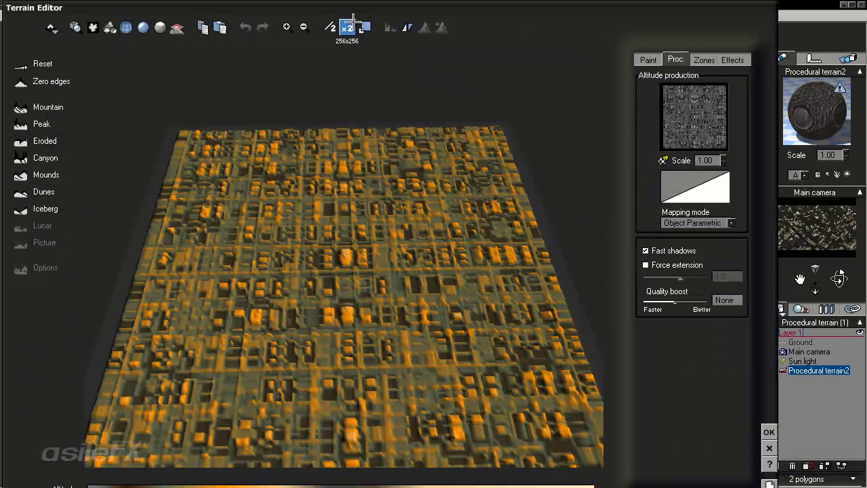
pyautogui.click(347, 27)
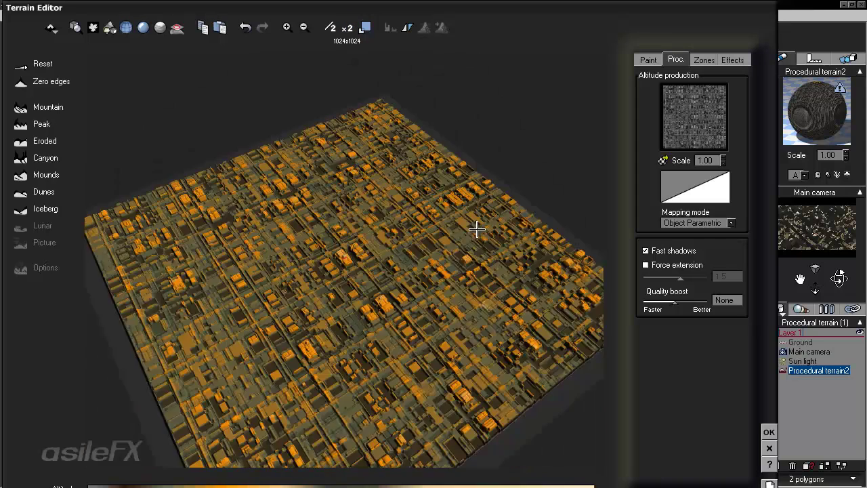
# - Inspect the terrain's blocks up close and double its resolution to 2048x2048
pyautogui.moveTo(477, 228); pyautogui.dragTo(481, 211, button='right')
pyautogui.scroll(4, 462, 294)
pyautogui.scroll(-1, 463, 294)
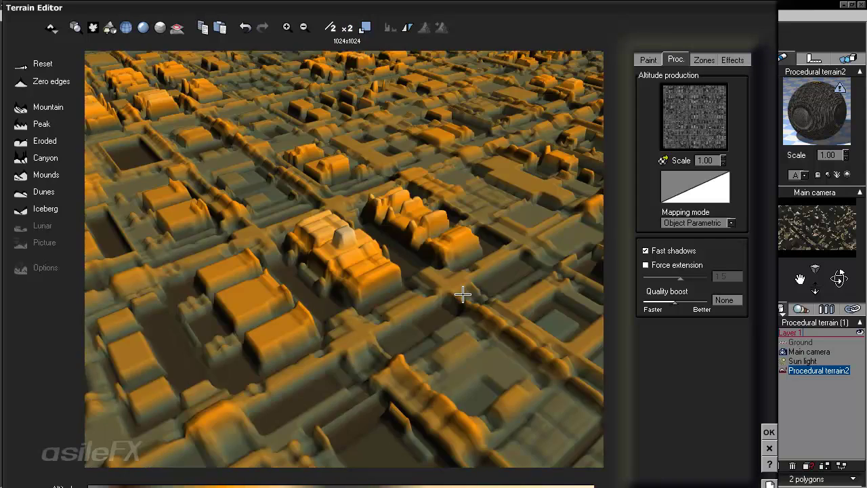
pyautogui.moveTo(368, 247); pyautogui.dragTo(482, 257, button='right')
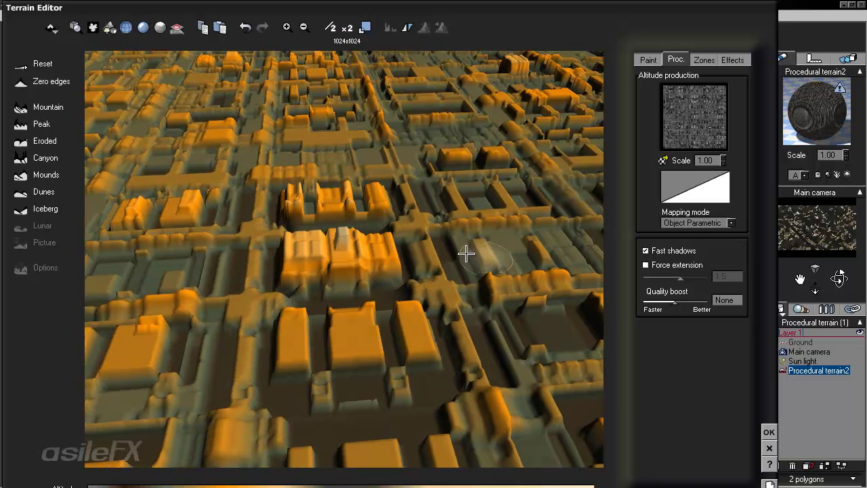
pyautogui.click(347, 28)
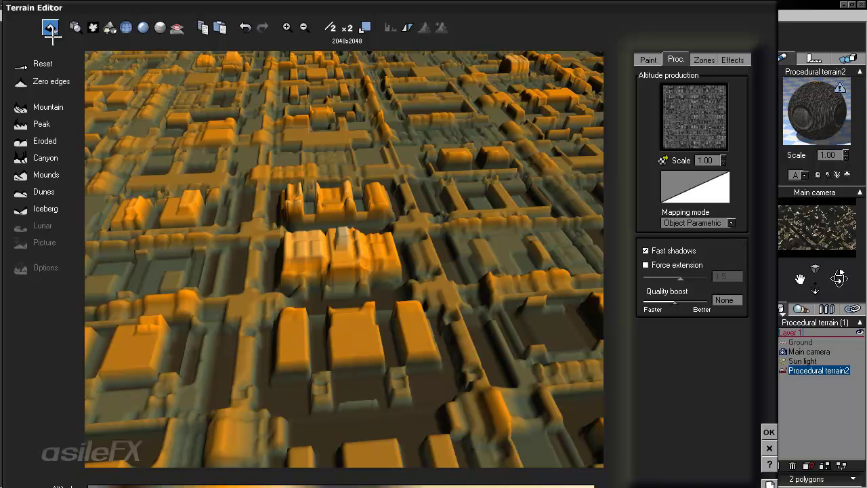
pyautogui.click(50, 27)
pyautogui.click(24, 41)
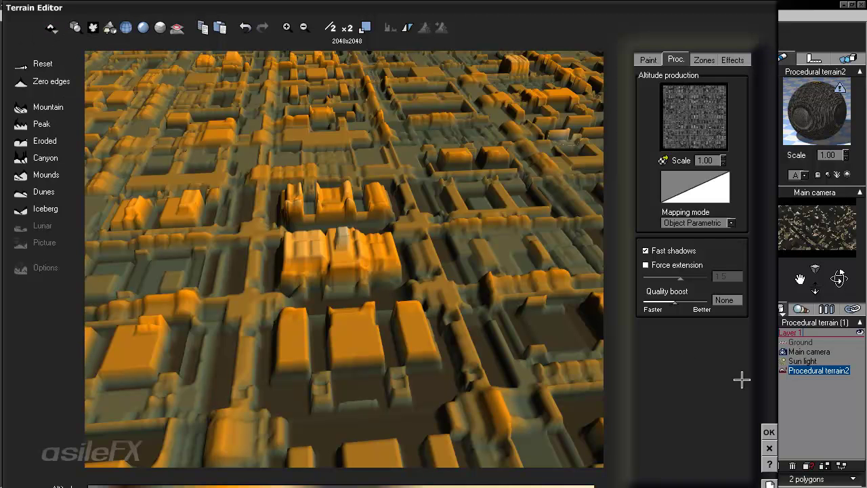
# - Accept the Terrain Editor changes and look at the object graph of Procedural terrain2
pyautogui.click(765, 430)
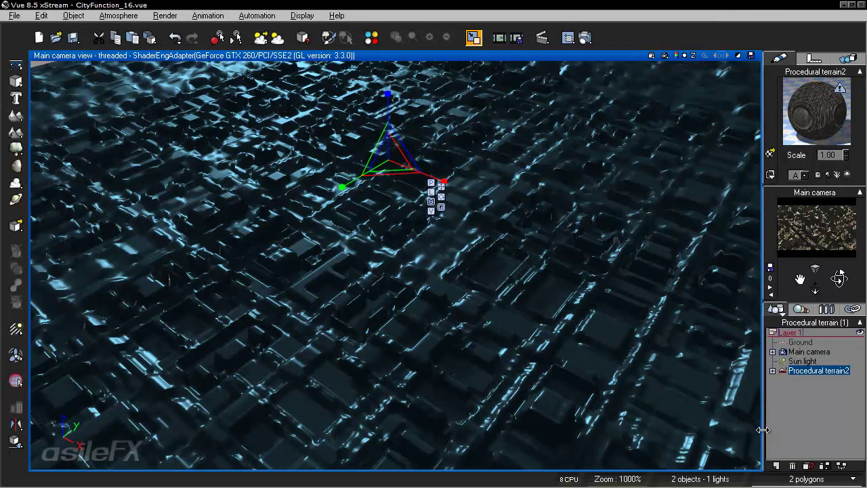
pyautogui.click(840, 465)
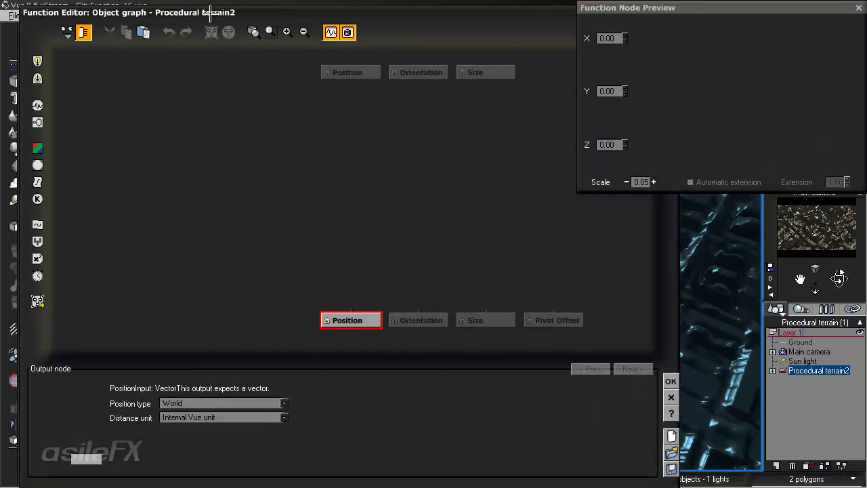
pyautogui.click(391, 204)
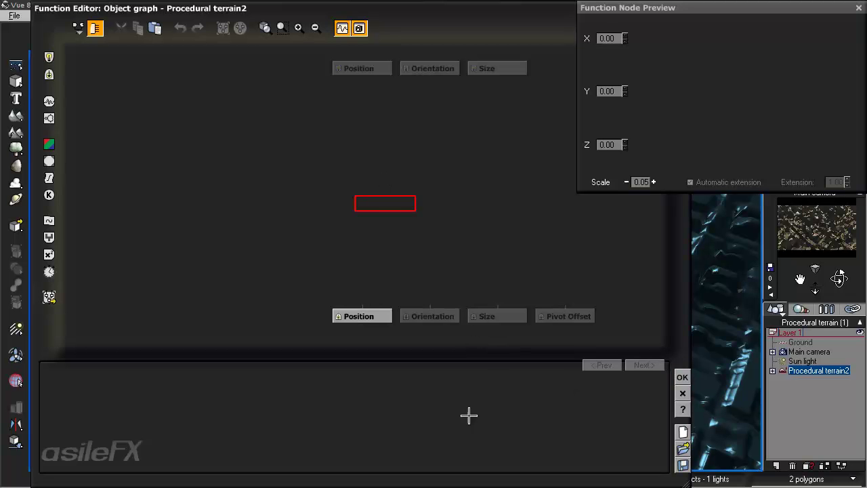
pyautogui.click(681, 377)
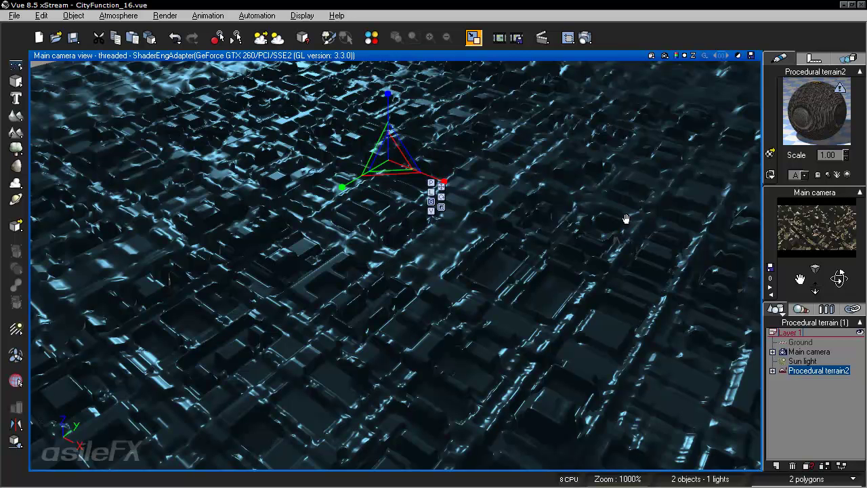
# - Inspect the terrain's surface in the main camera view and the environment constraints of its material's Lights layer
pyautogui.moveTo(627, 215); pyautogui.dragTo(603, 222, button='right')
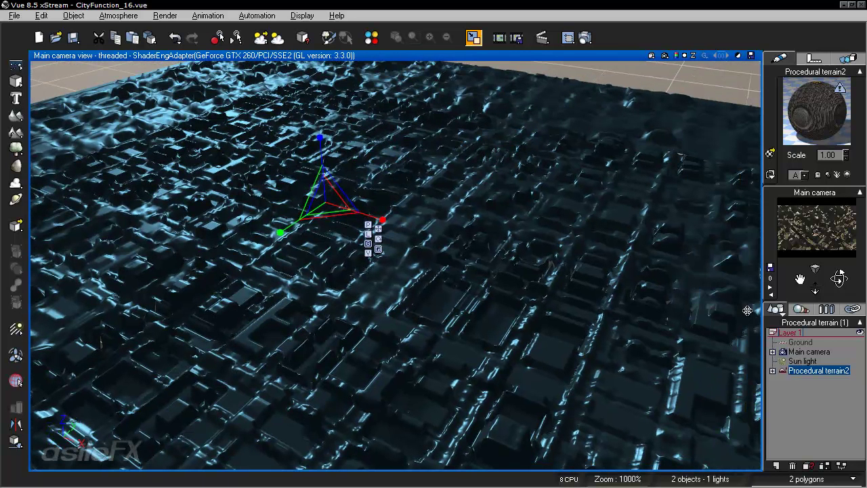
pyautogui.click(814, 420)
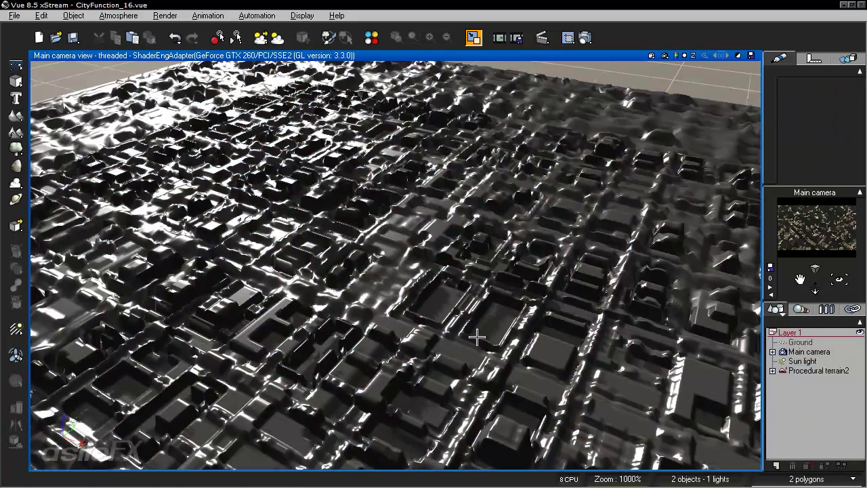
pyautogui.moveTo(501, 323); pyautogui.dragTo(487, 255, button='right')
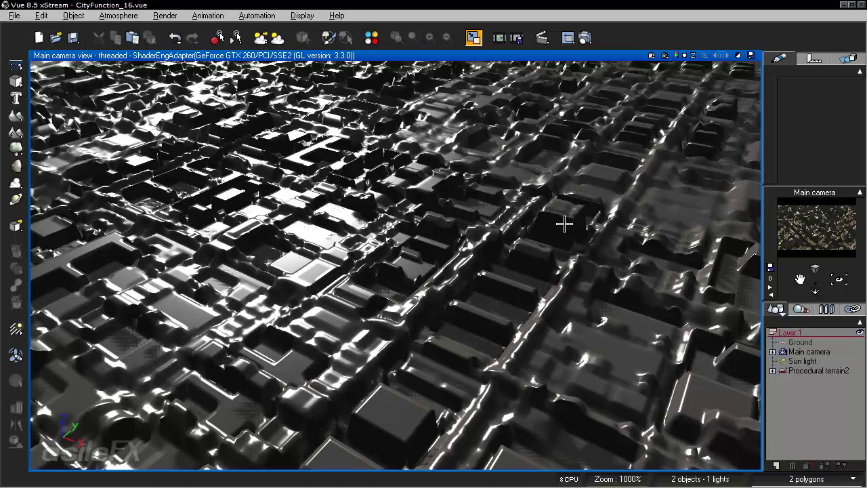
pyautogui.click(818, 370)
pyautogui.doubleClick(820, 144)
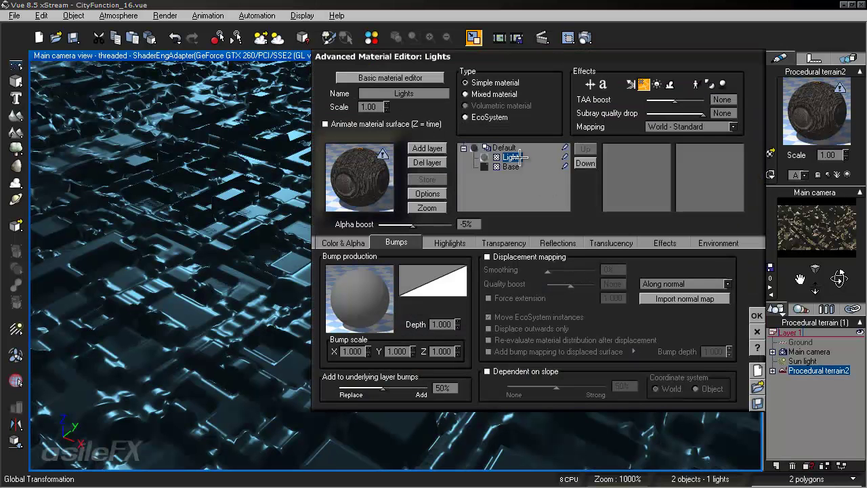
pyautogui.click(696, 242)
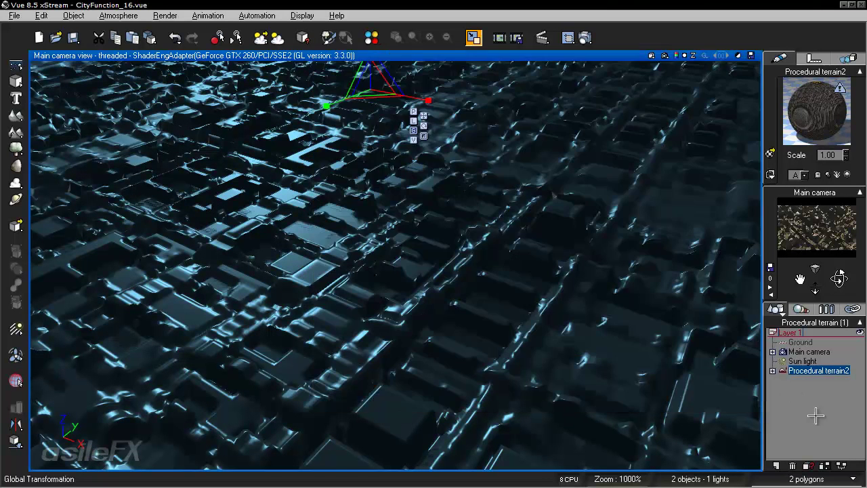
pyautogui.click(756, 331)
pyautogui.click(815, 416)
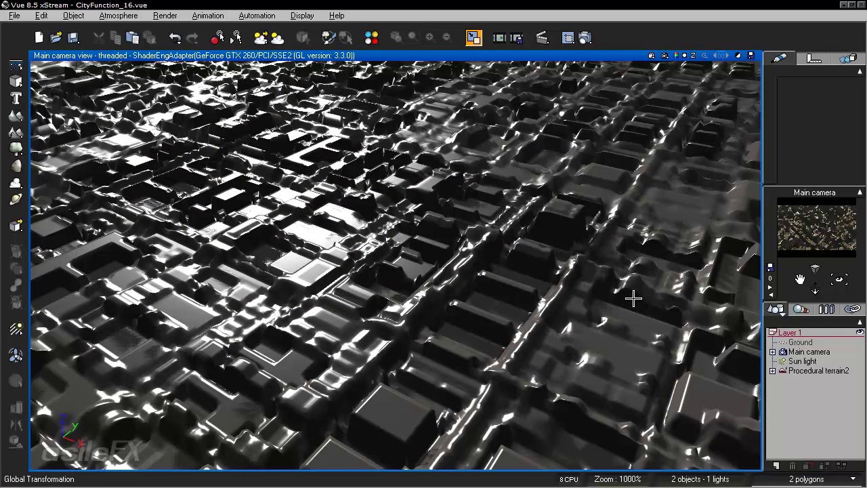
pyautogui.moveTo(642, 298); pyautogui.dragTo(674, 304, button='right')
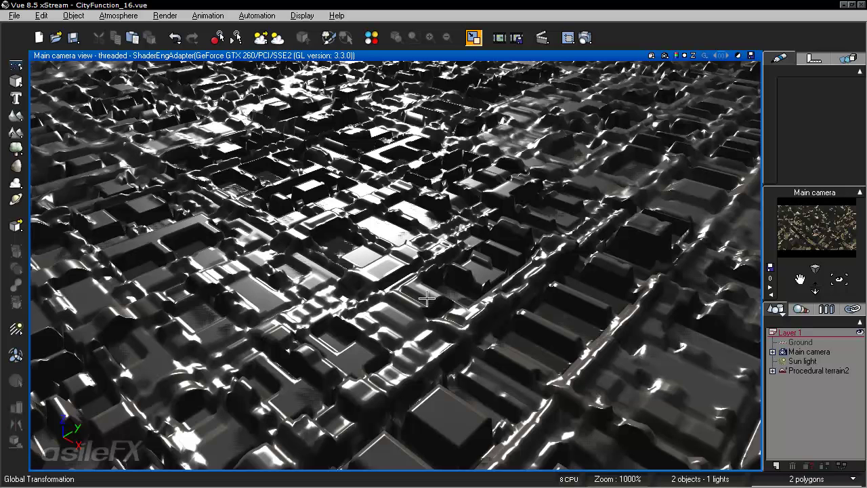
# - Open Procedural terrain2 in the Terrain Editor and set its Quality boost to 8
pyautogui.click(436, 258)
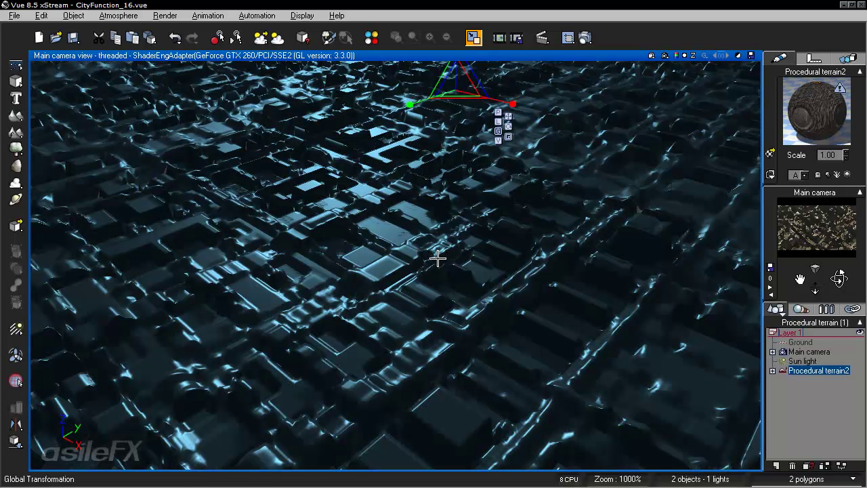
pyautogui.moveTo(458, 226); pyautogui.dragTo(458, 239)
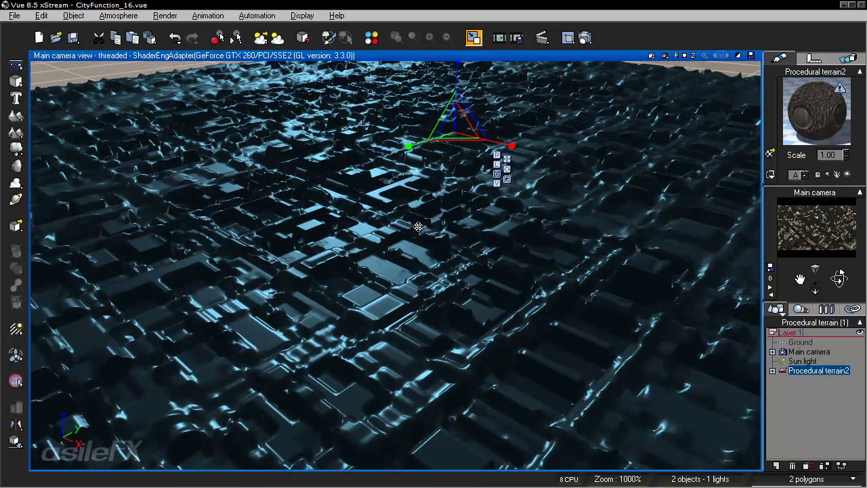
pyautogui.rightClick(474, 296)
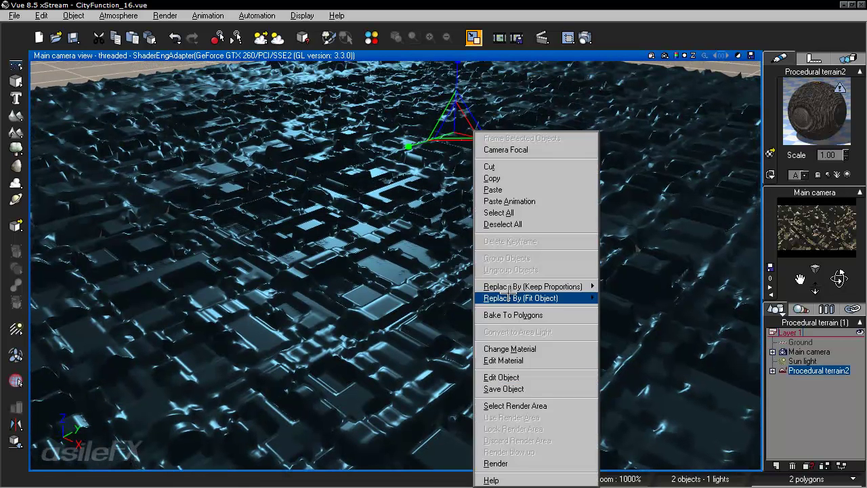
pyautogui.click(537, 375)
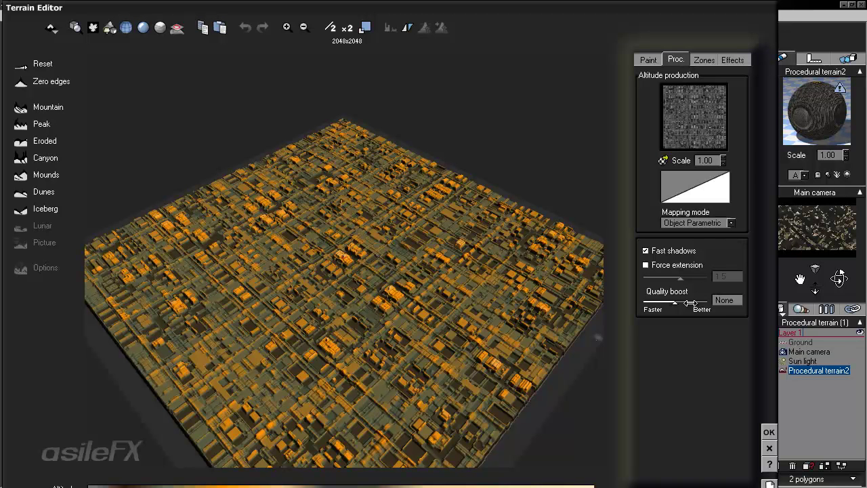
pyautogui.moveTo(703, 317)
pyautogui.mouseDown()
pyautogui.moveTo(722, 310)
pyautogui.moveTo(715, 310)
pyautogui.mouseUp()
pyautogui.doubleClick(719, 303)
pyautogui.write('8')
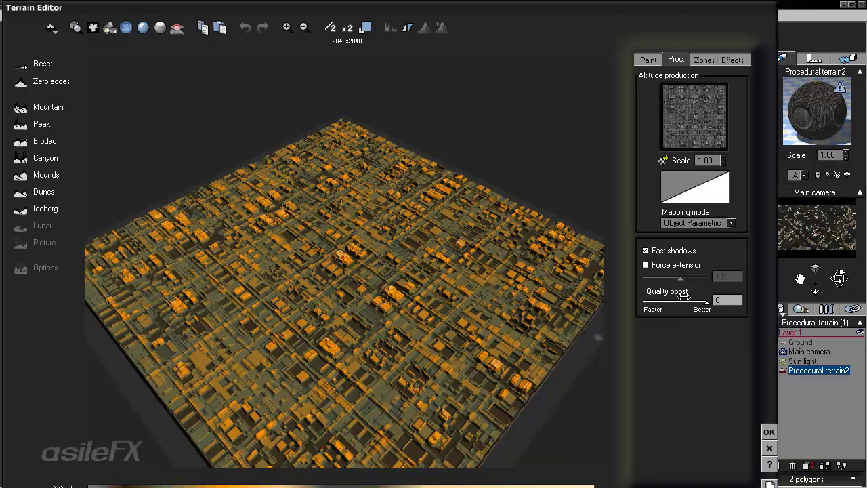
# - Reduce the terrain's resolution to 256x256 and apply the Terrain Editor changes
pyautogui.moveTo(455, 250); pyautogui.dragTo(442, 265, button='right')
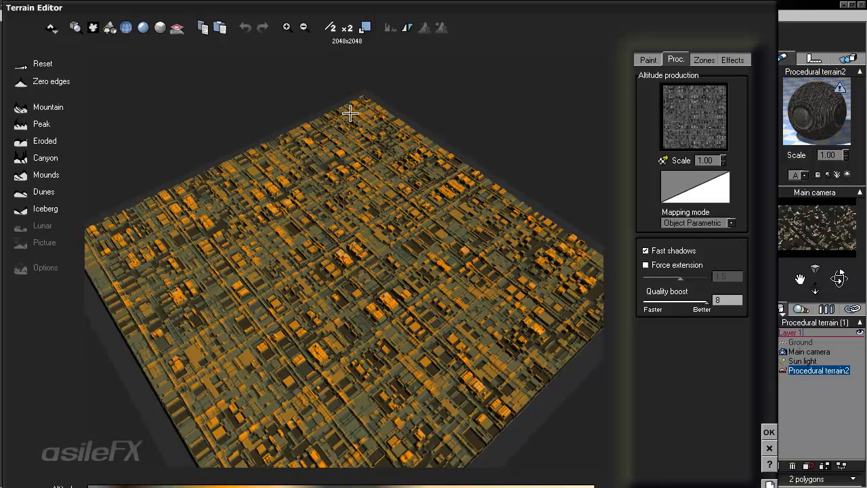
pyautogui.click(330, 27)
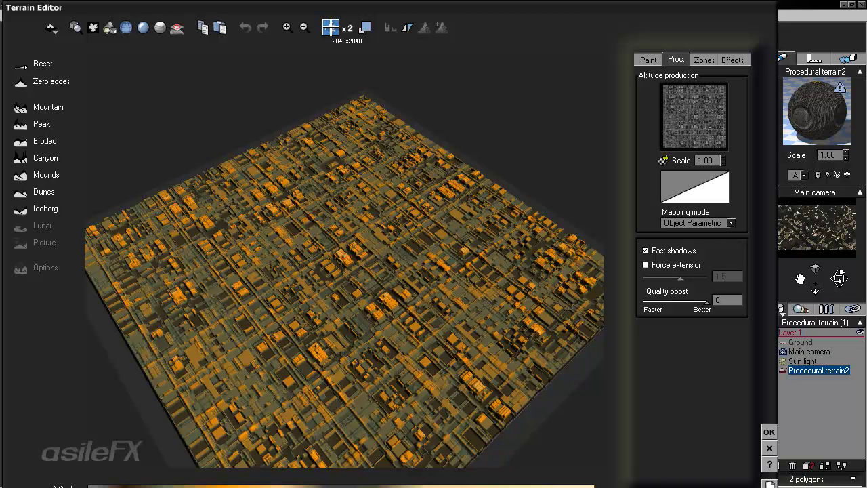
pyautogui.click(330, 27)
pyautogui.click(330, 28)
pyautogui.click(330, 27)
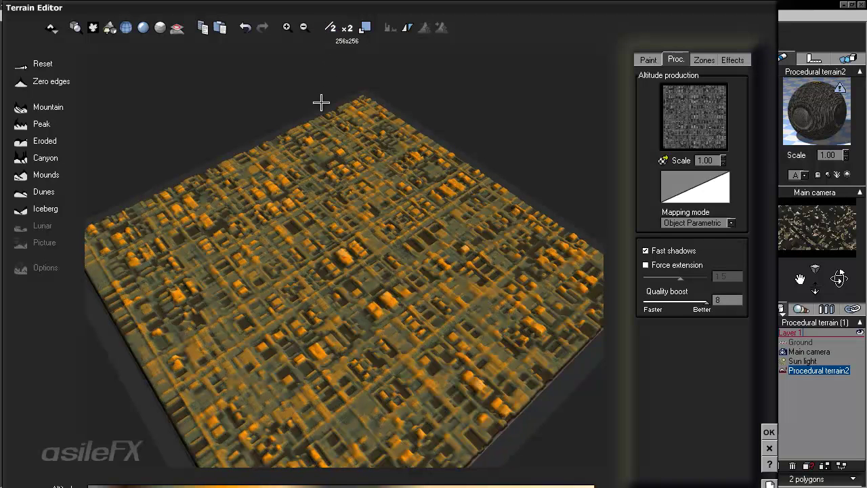
pyautogui.moveTo(572, 256); pyautogui.dragTo(494, 319)
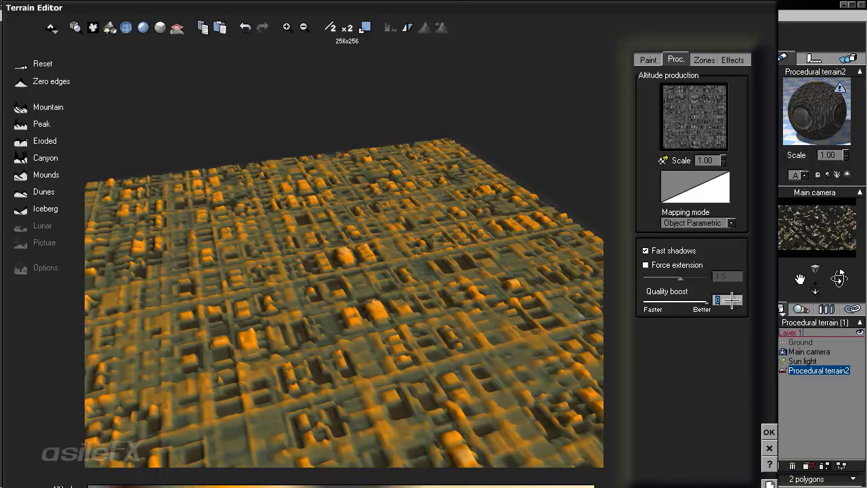
pyautogui.click(768, 432)
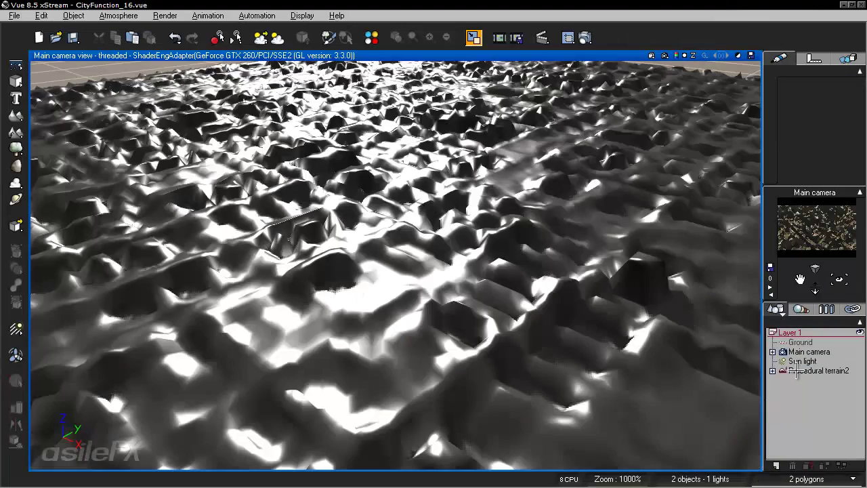
# - Reopen Procedural terrain2 in the Terrain Editor to check its Quality boost and resolution
pyautogui.click(353, 293)
pyautogui.doubleClick(354, 296)
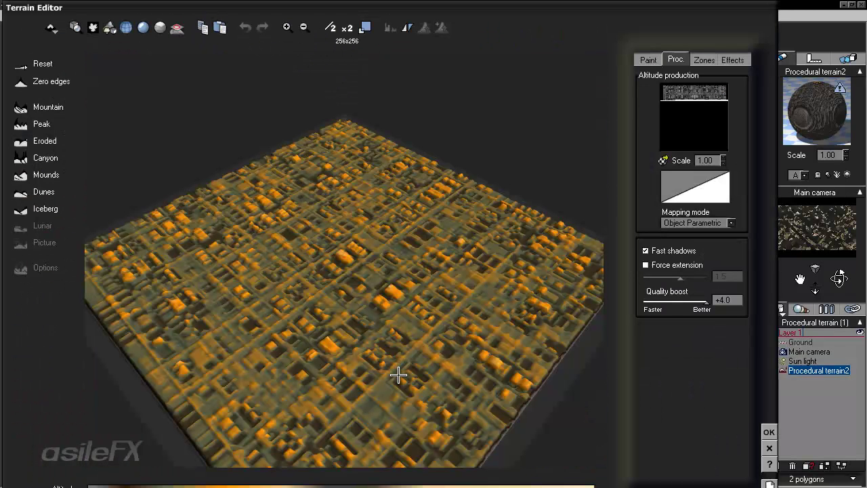
pyautogui.click(718, 300)
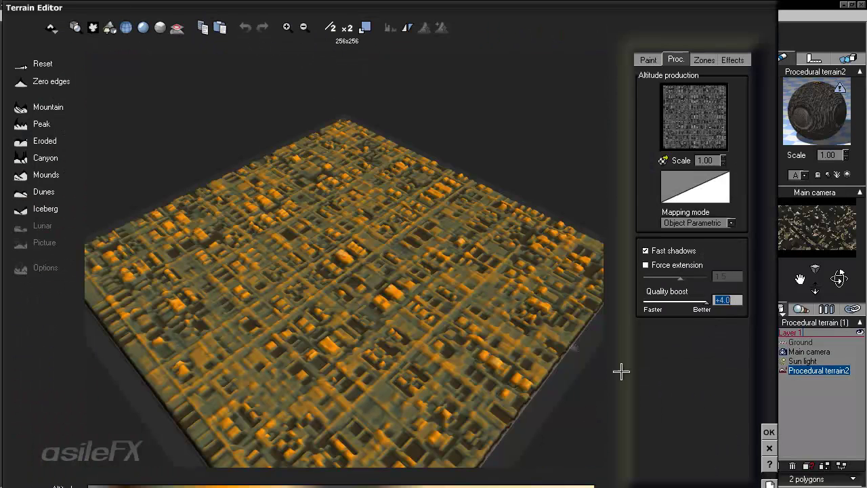
pyautogui.moveTo(514, 351); pyautogui.dragTo(323, 376, button='right')
pyautogui.click(769, 432)
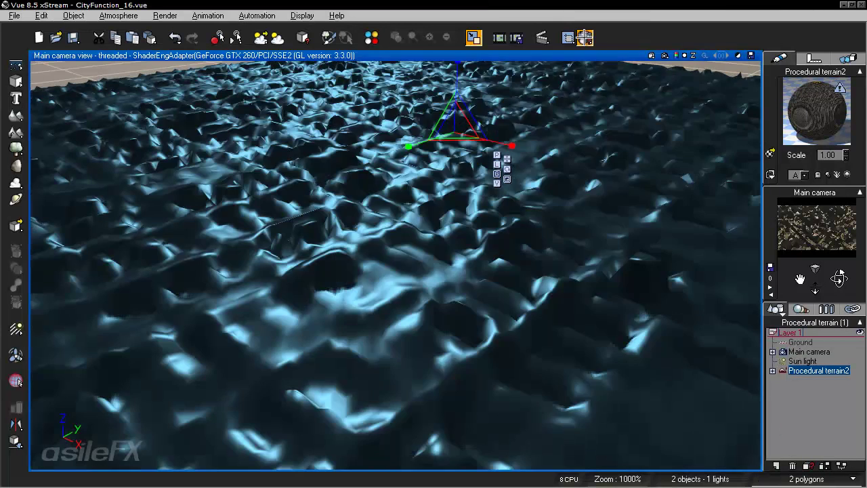
# - Try the Broadcast quality preset in the render options, return to Final and cancel the dialog
pyautogui.click(542, 38)
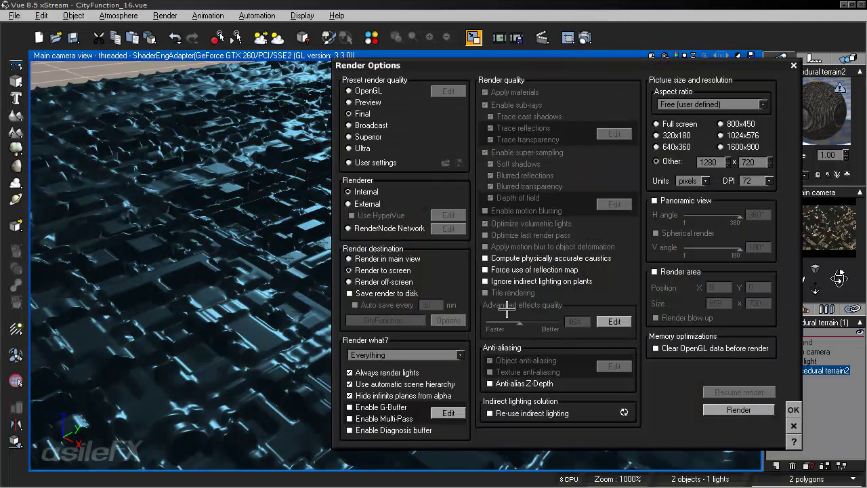
pyautogui.click(362, 137)
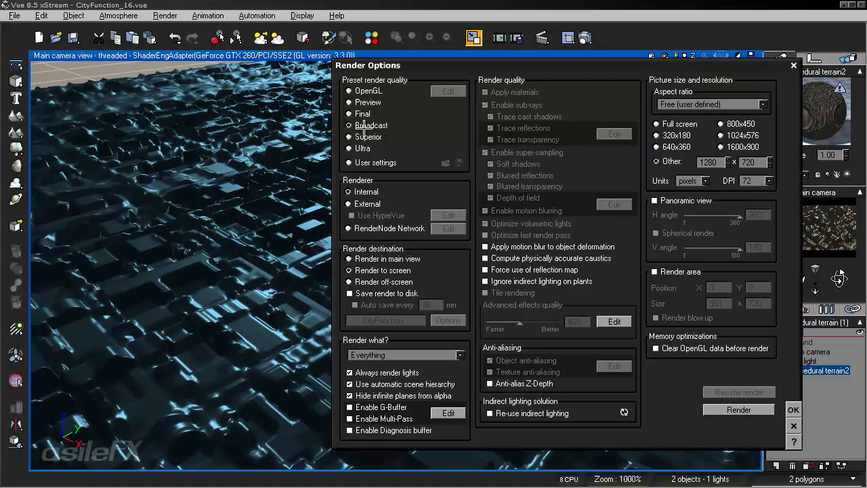
pyautogui.click(371, 113)
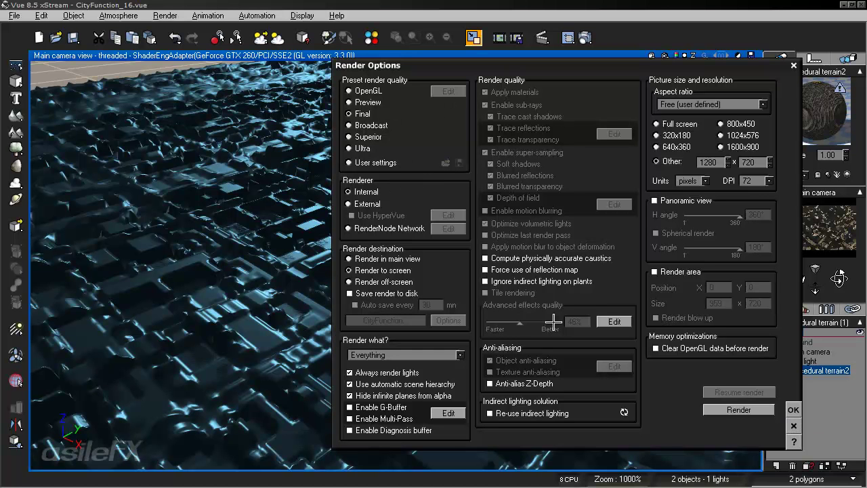
pyautogui.click(793, 424)
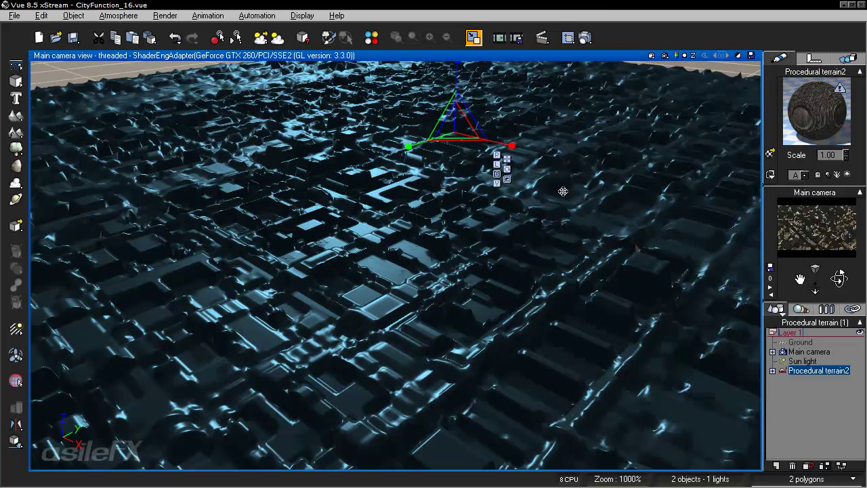
# - Review the color, alpha and bump settings of the Base layer in the terrain's material
pyautogui.doubleClick(805, 110)
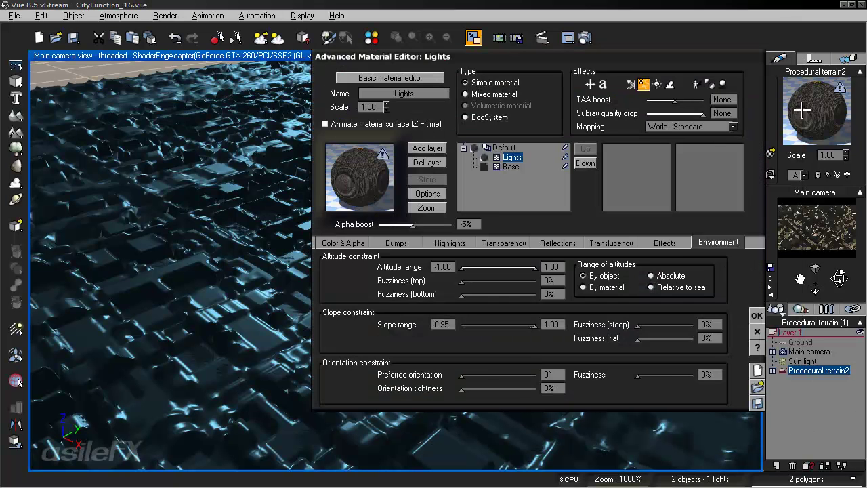
pyautogui.click(510, 167)
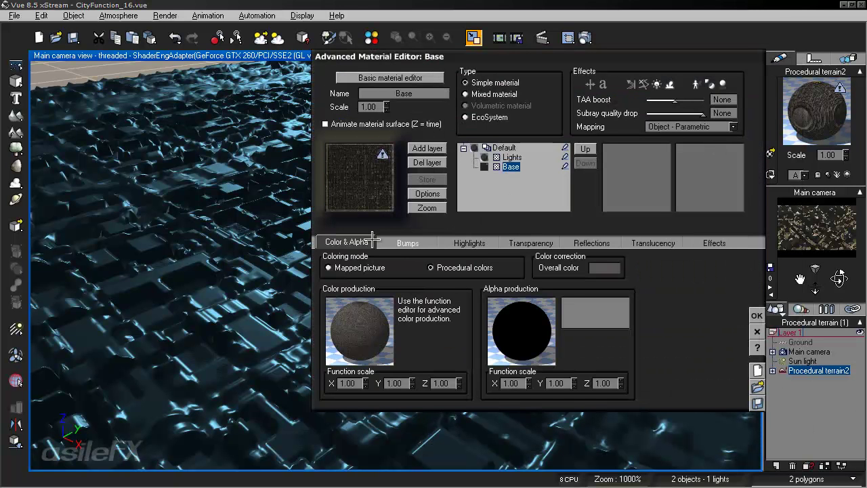
pyautogui.click(407, 242)
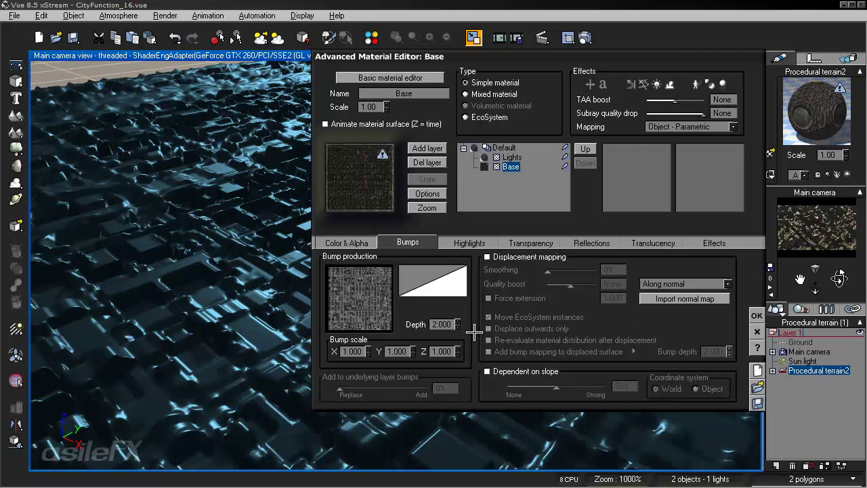
pyautogui.click(756, 315)
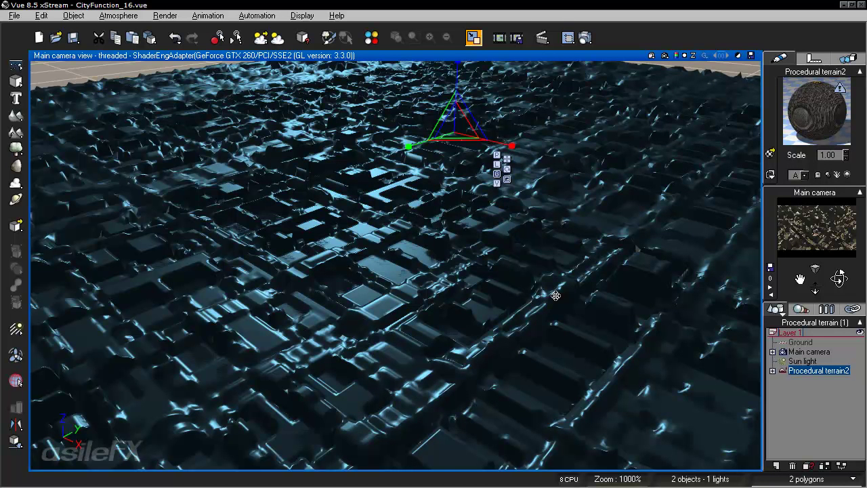
pyautogui.moveTo(537, 274); pyautogui.dragTo(557, 257, button='right')
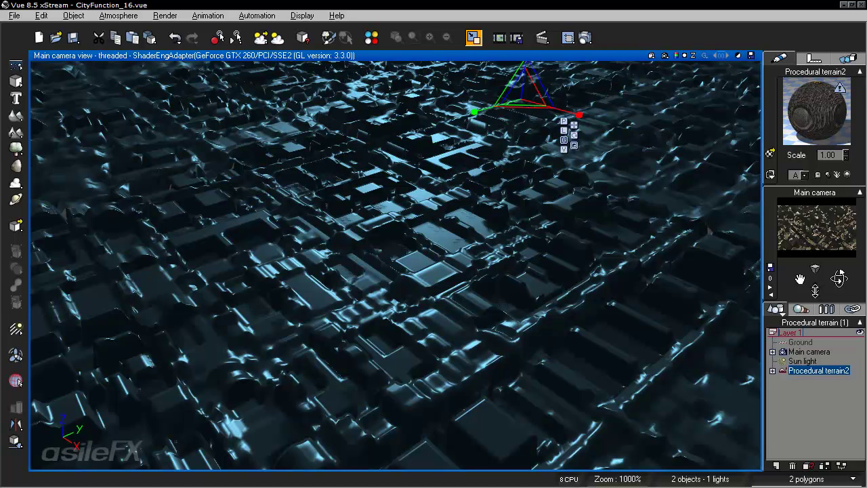
pyautogui.moveTo(815, 290); pyautogui.dragTo(815, 273)
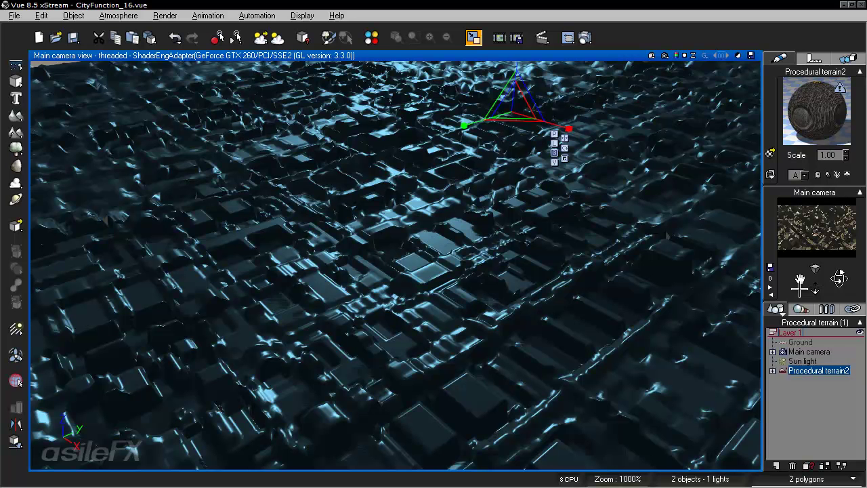
pyautogui.moveTo(562, 304); pyautogui.dragTo(548, 307, button='right')
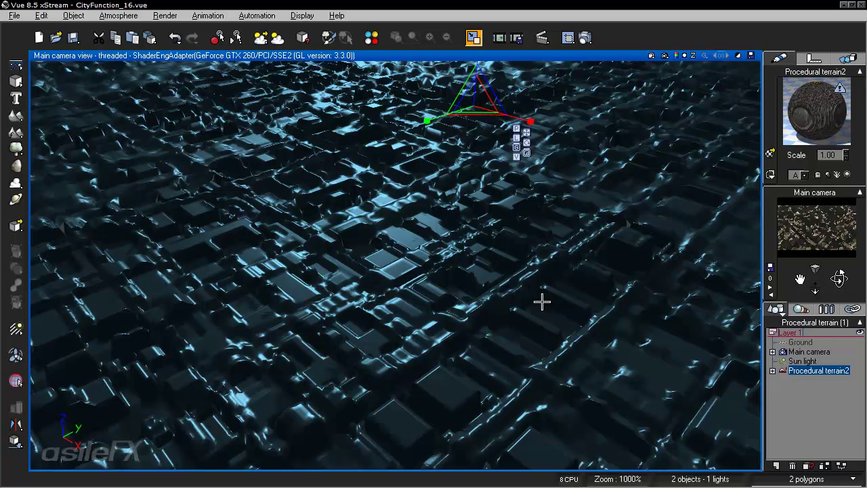
# - Examine the procedural city terrain's blocks and streets from several distances and angles in the main camera view
pyautogui.scroll(-3, 542, 301)
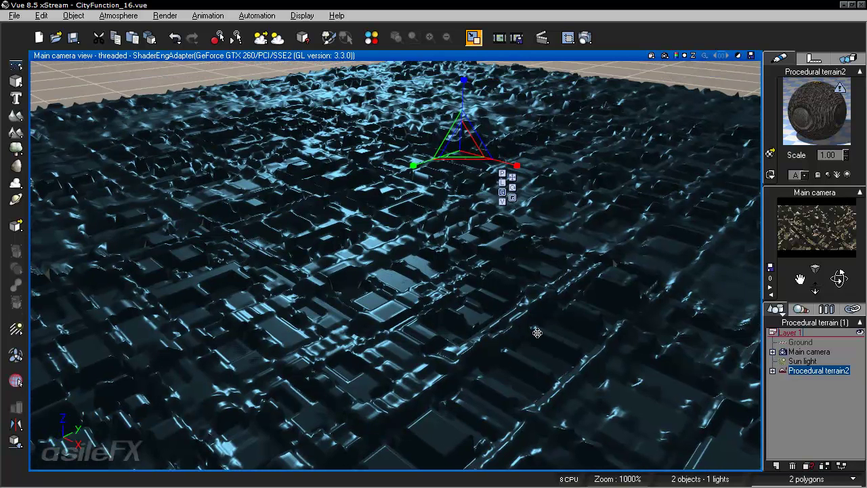
pyautogui.scroll(6, 550, 344)
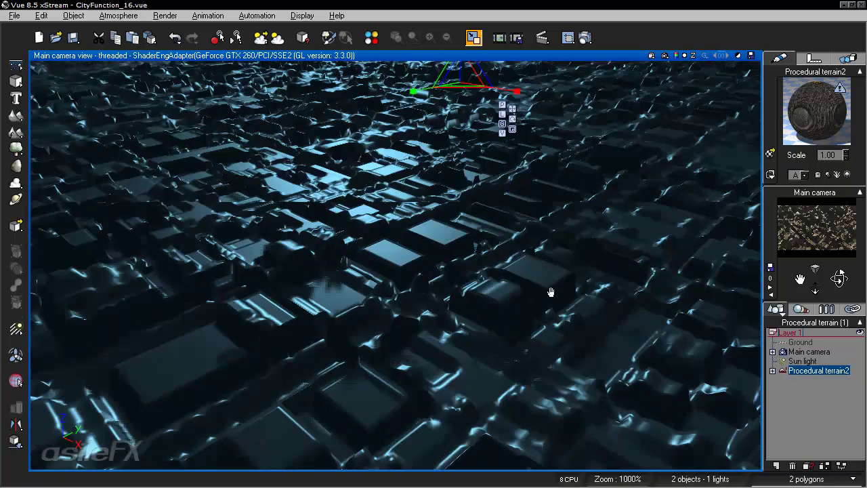
pyautogui.scroll(-3, 553, 292)
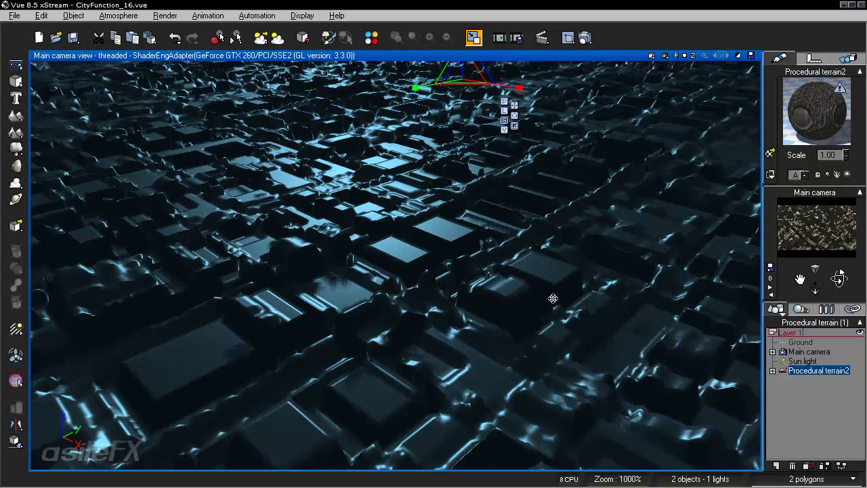
pyautogui.scroll(-3, 546, 301)
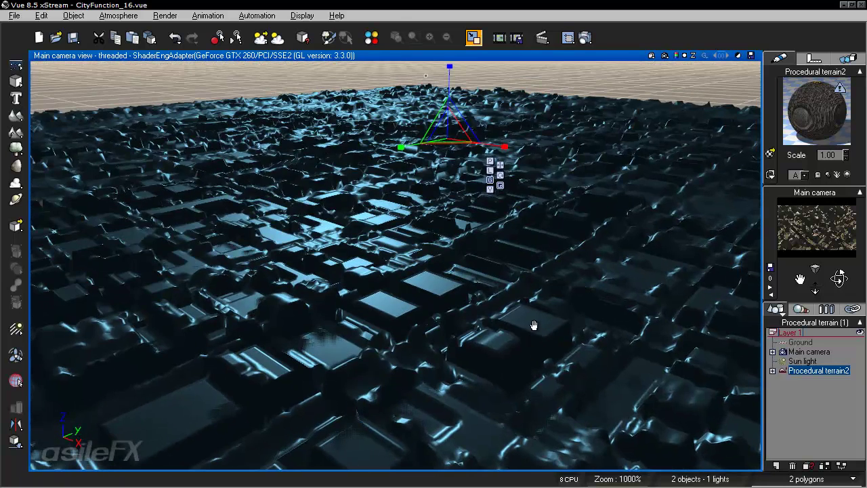
pyautogui.scroll(4, 526, 329)
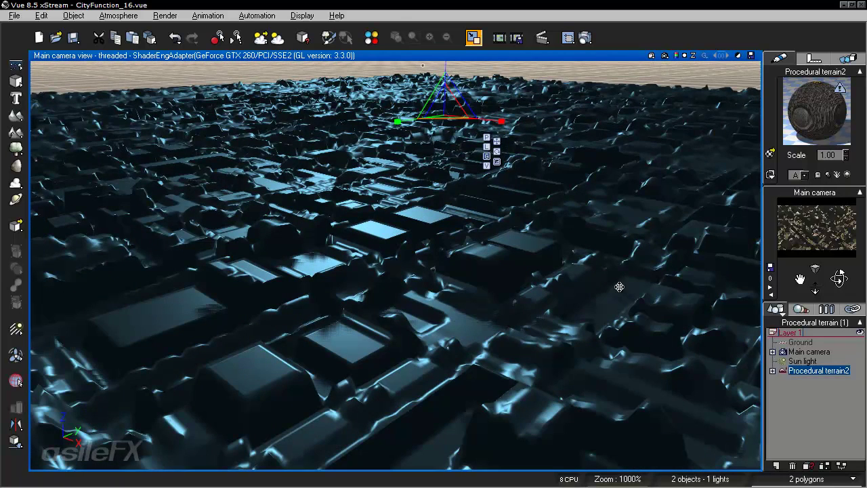
pyautogui.moveTo(618, 287); pyautogui.dragTo(534, 295, button='right')
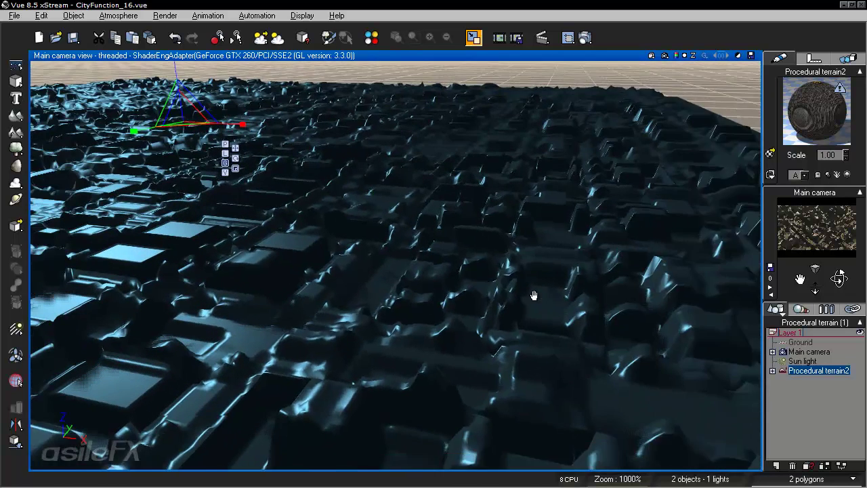
pyautogui.scroll(-4, 561, 300)
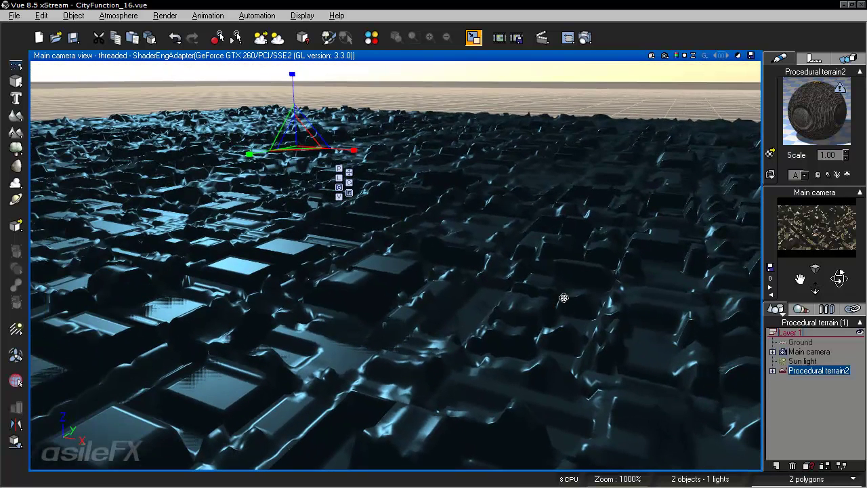
pyautogui.moveTo(563, 298); pyautogui.dragTo(590, 282, button='right')
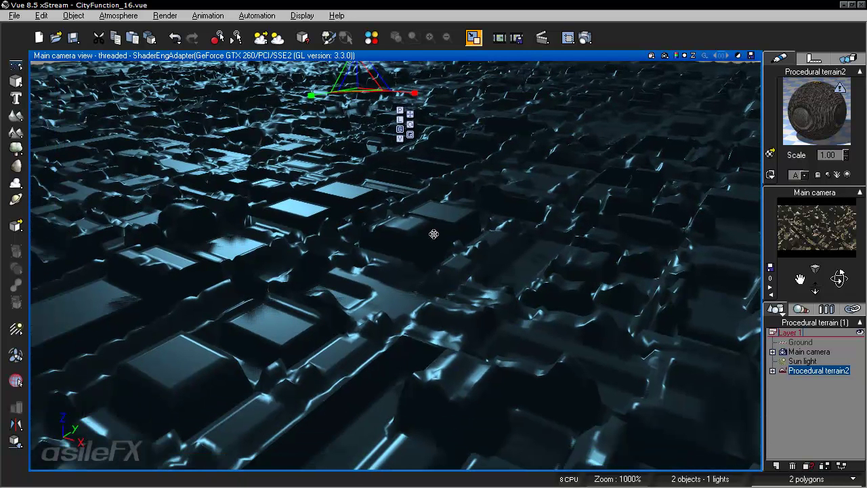